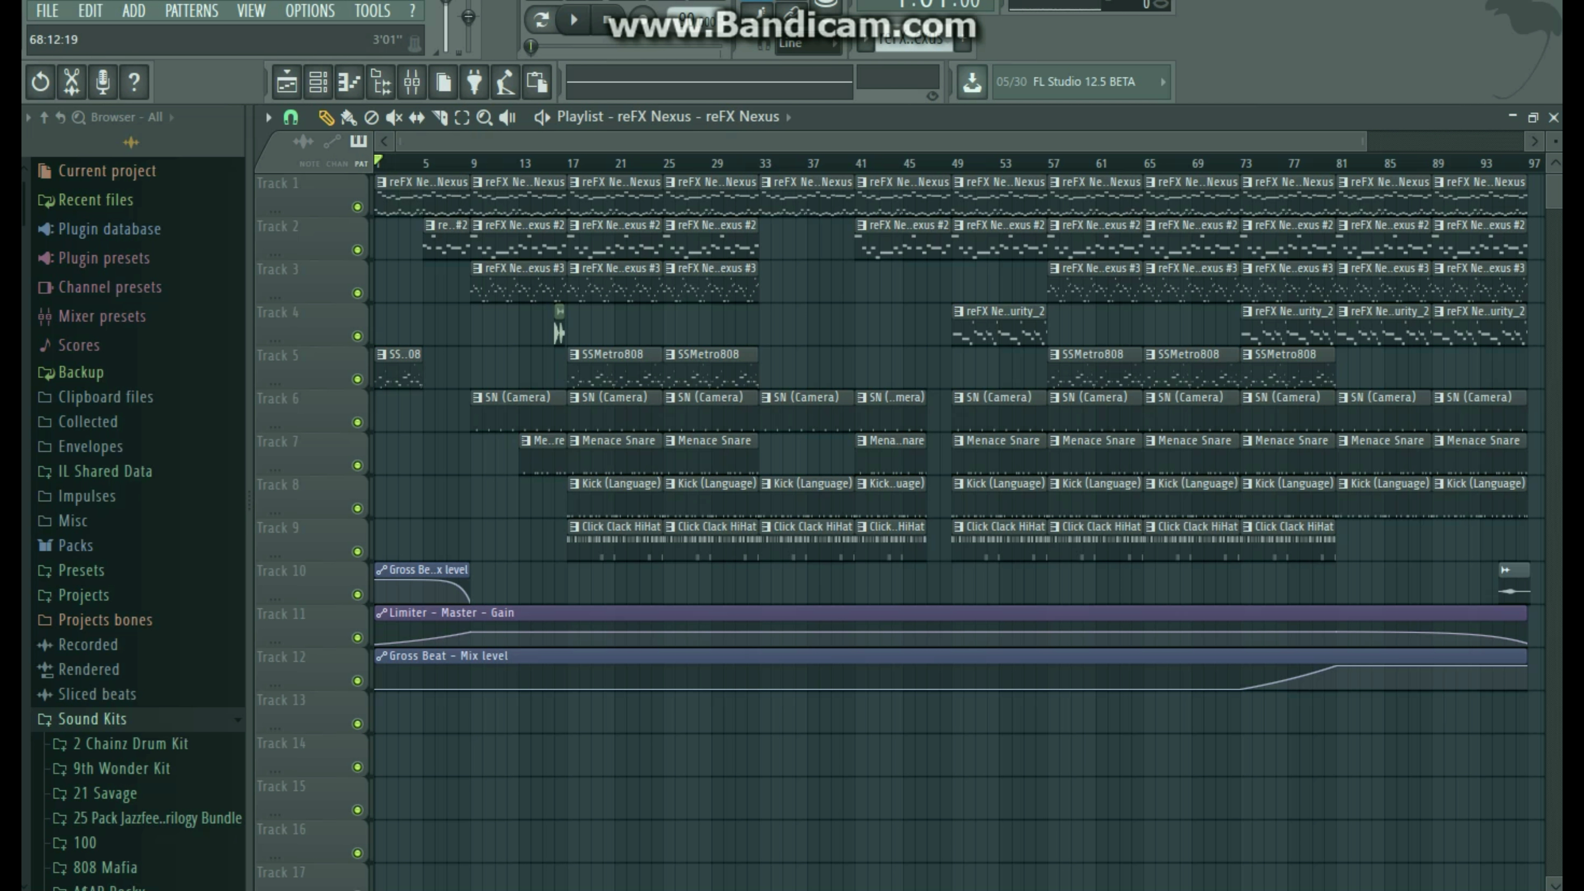
# Open the first reFX Nexus pattern on Track 1 in the piano roll and view all its notes.
pyautogui.moveTo(1367, 142); pyautogui.dragTo(1363, 142)
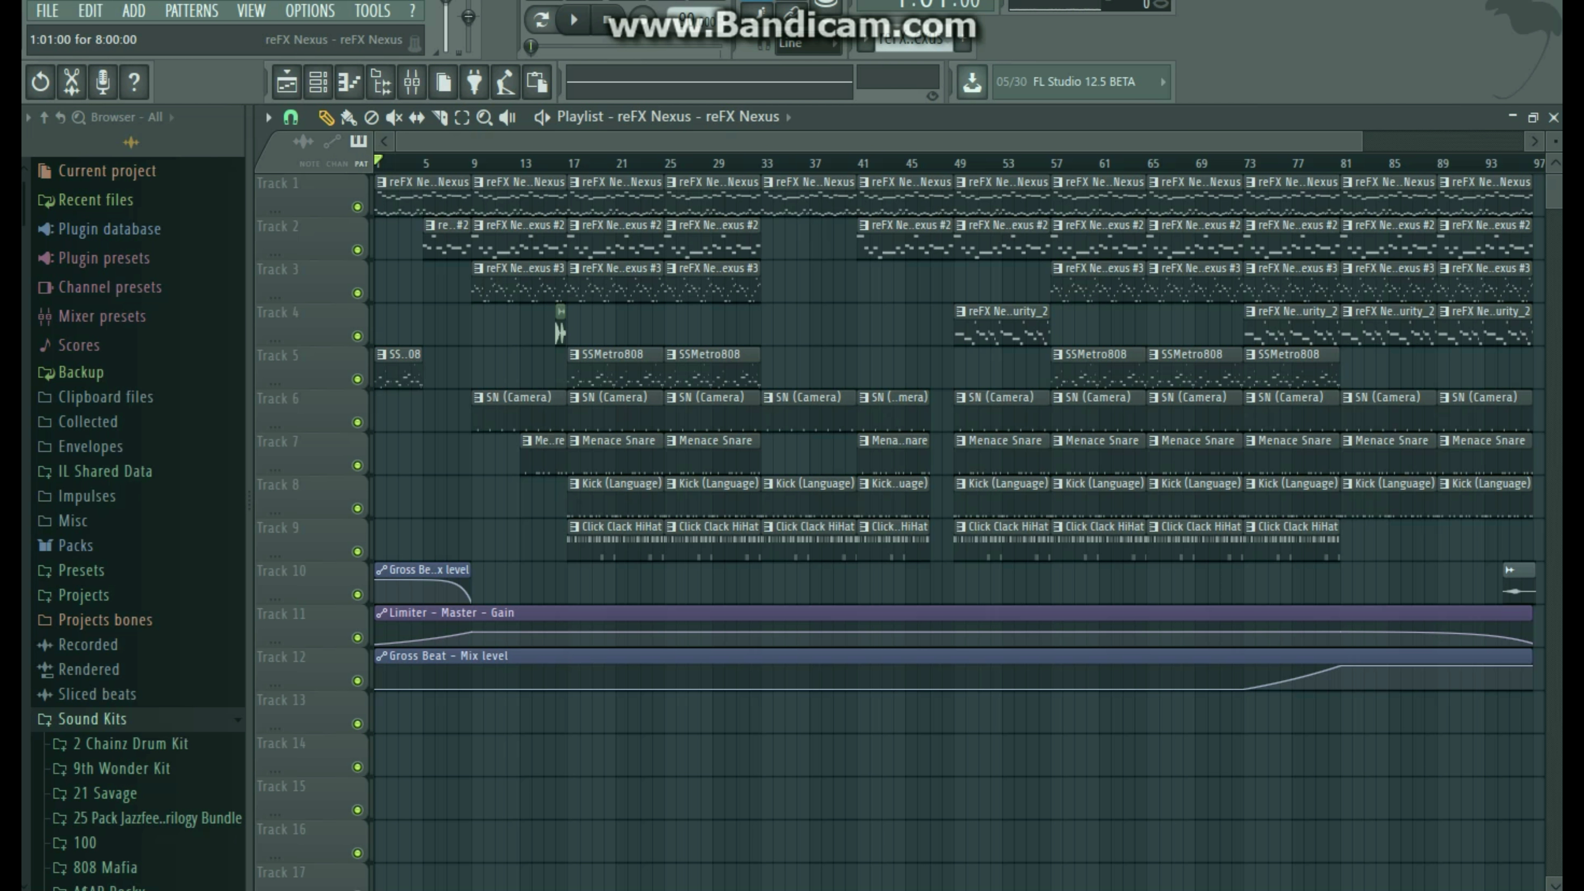
pyautogui.doubleClick(424, 196)
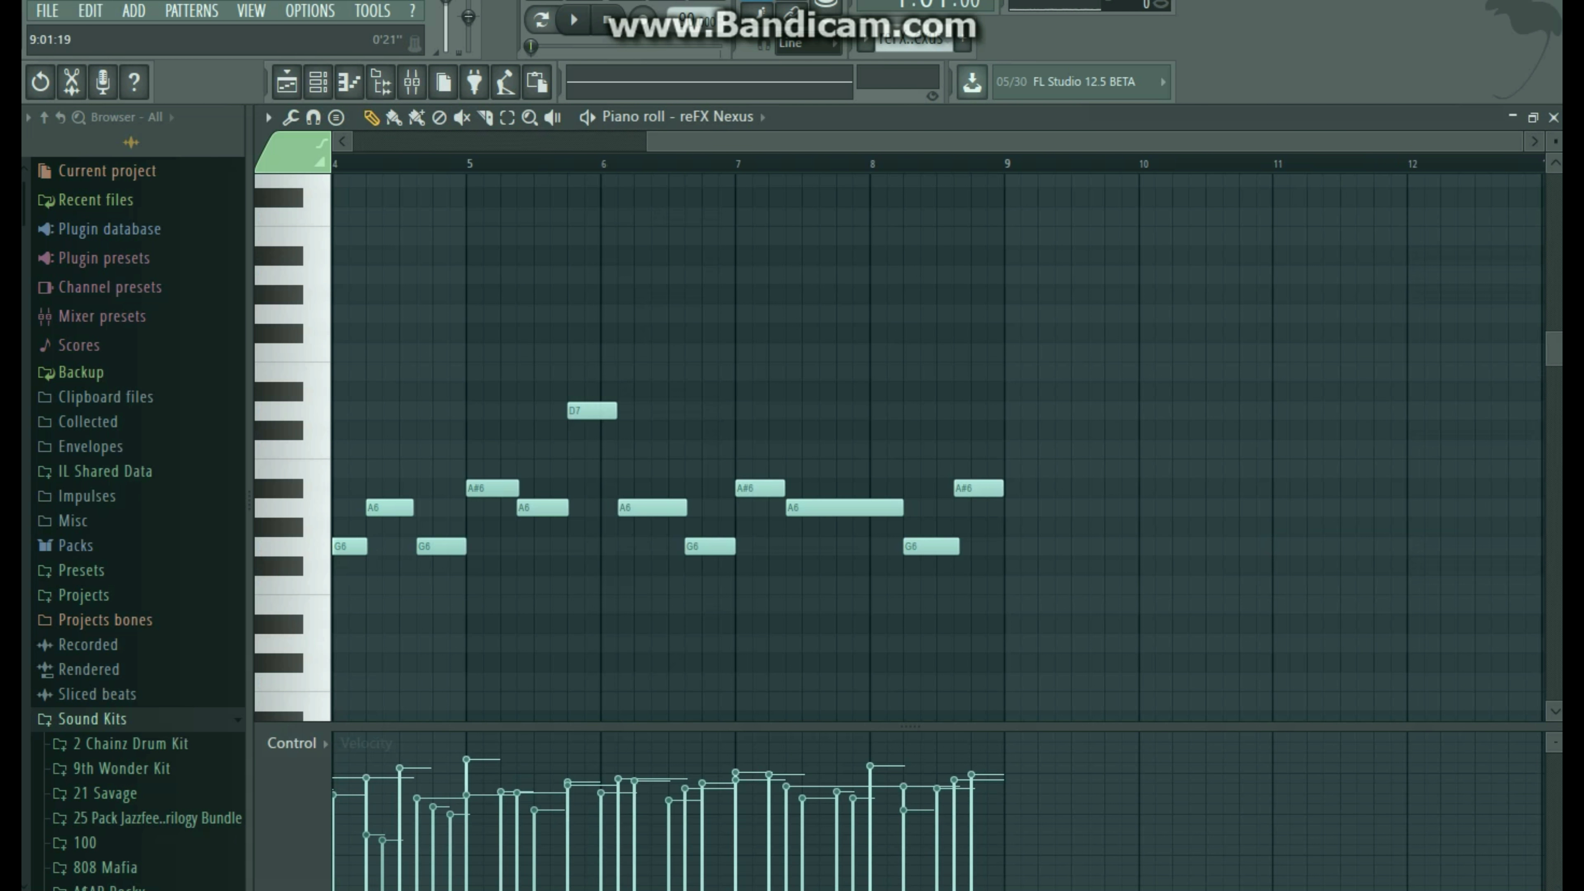
pyautogui.moveTo(645, 141); pyautogui.dragTo(354, 141)
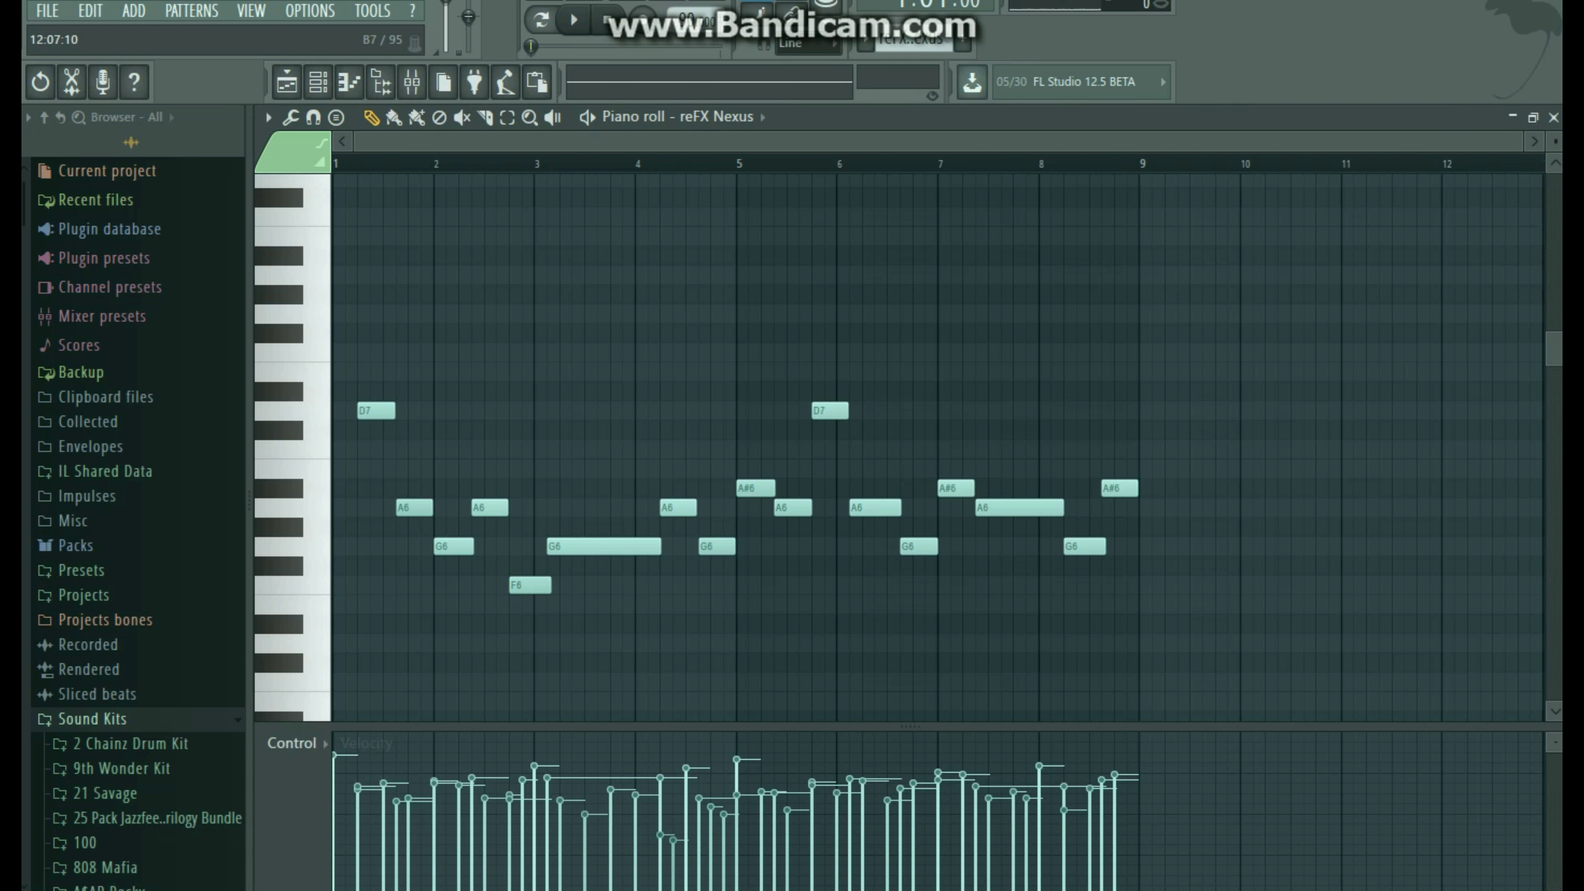
pyautogui.moveTo(1554, 141); pyautogui.dragTo(1554, 154)
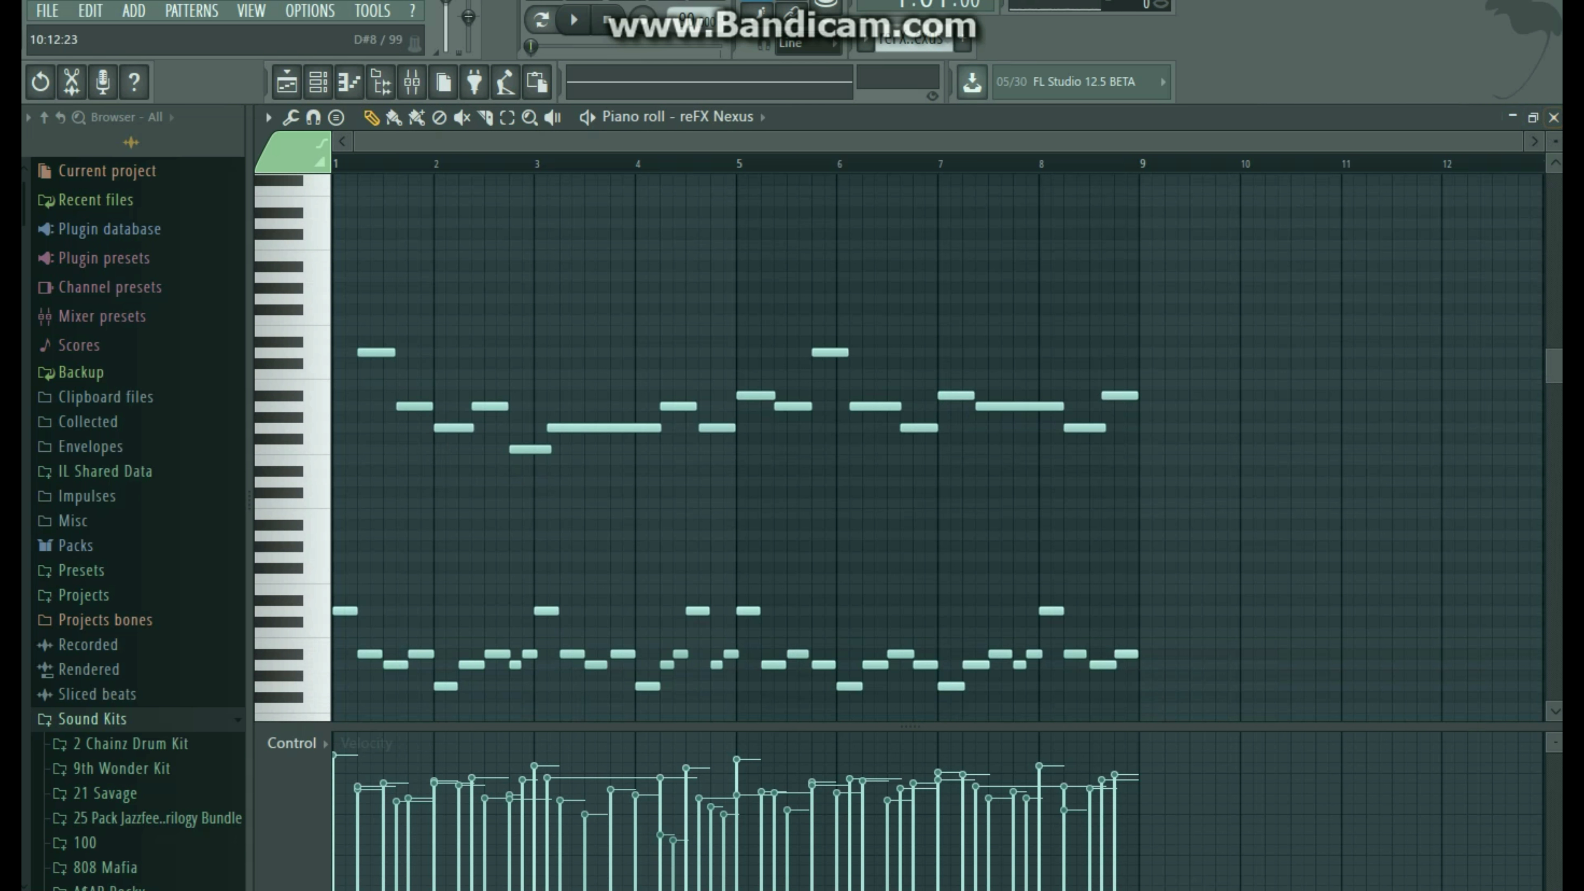
# Browse the sound kits and check the contents of the Slime Season Midi Loops folder.
pyautogui.scroll(-15, 137, 525)
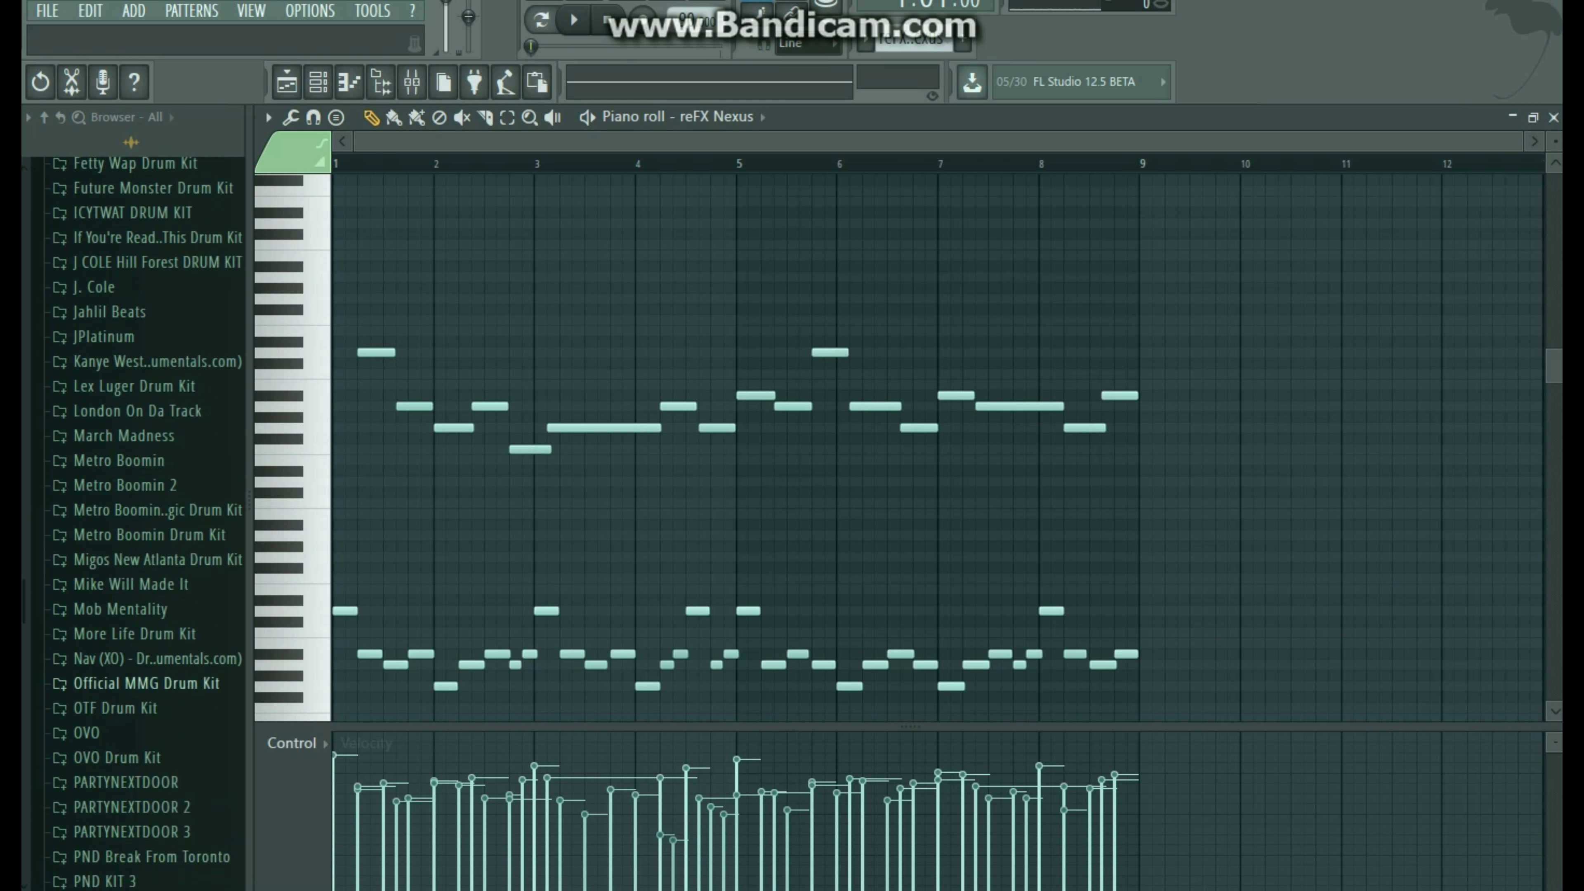
pyautogui.click(141, 678)
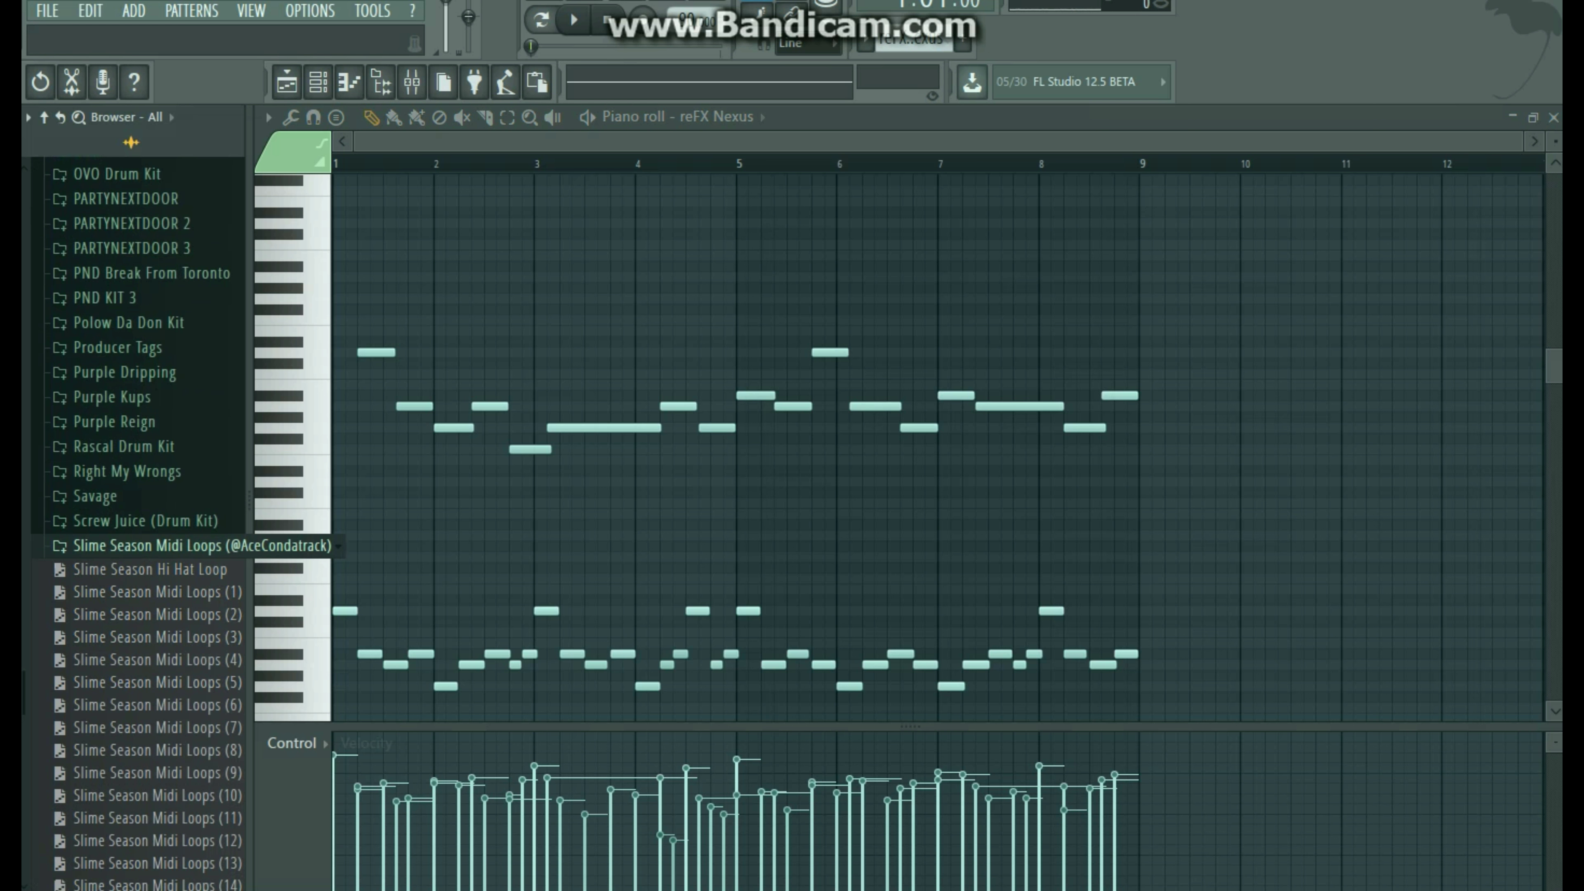
pyautogui.click(141, 546)
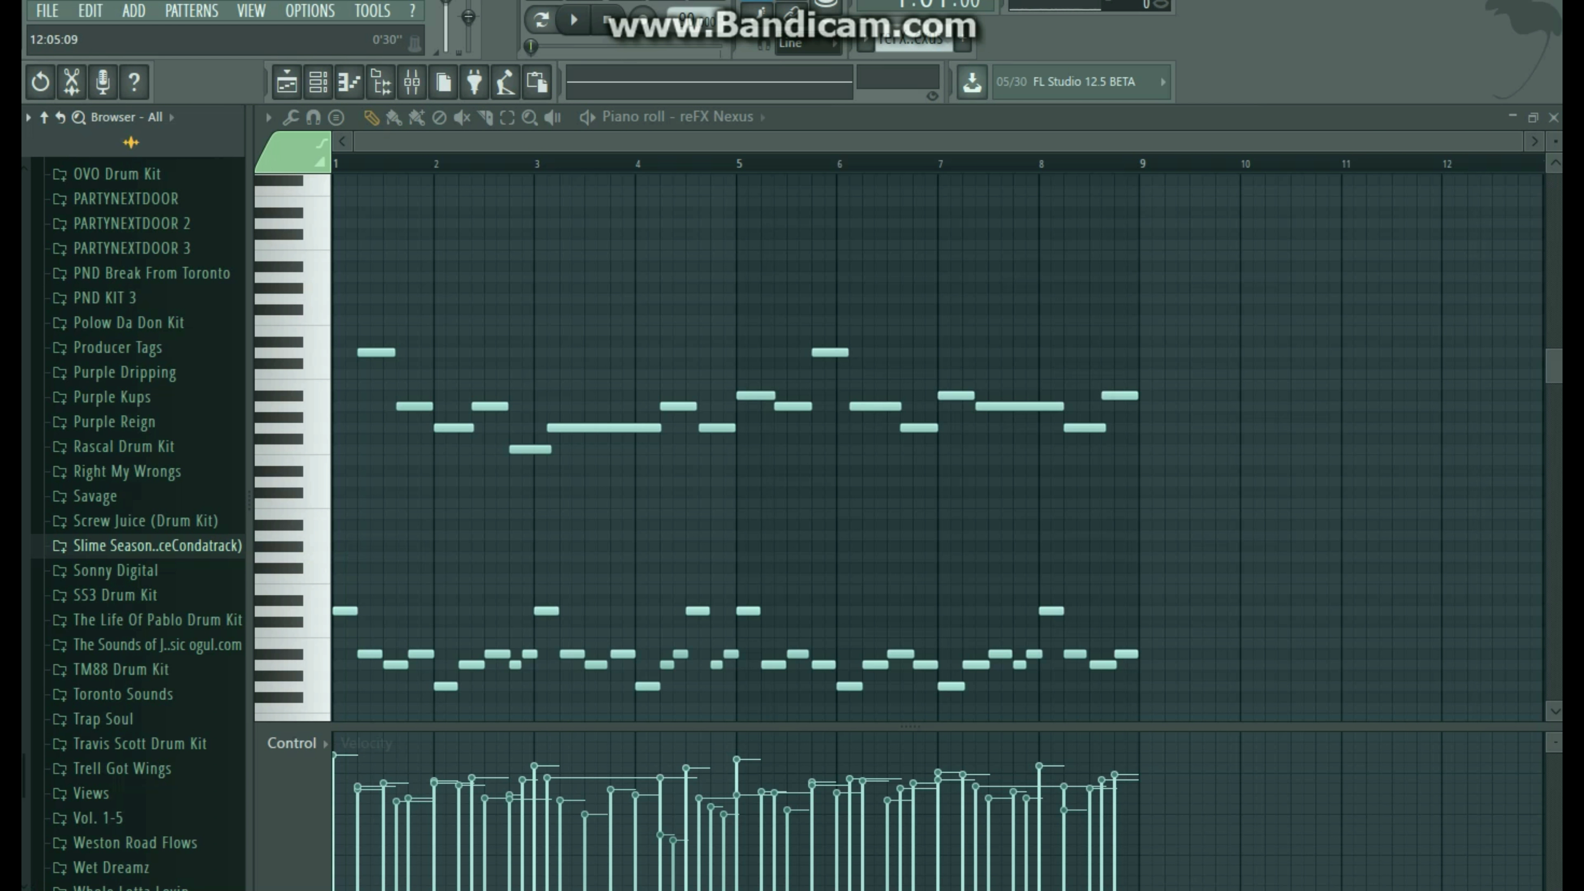
# Switch playback to pattern mode and audition the reFX Nexus pattern.
pyautogui.moveTo(1520, 141); pyautogui.dragTo(1159, 142)
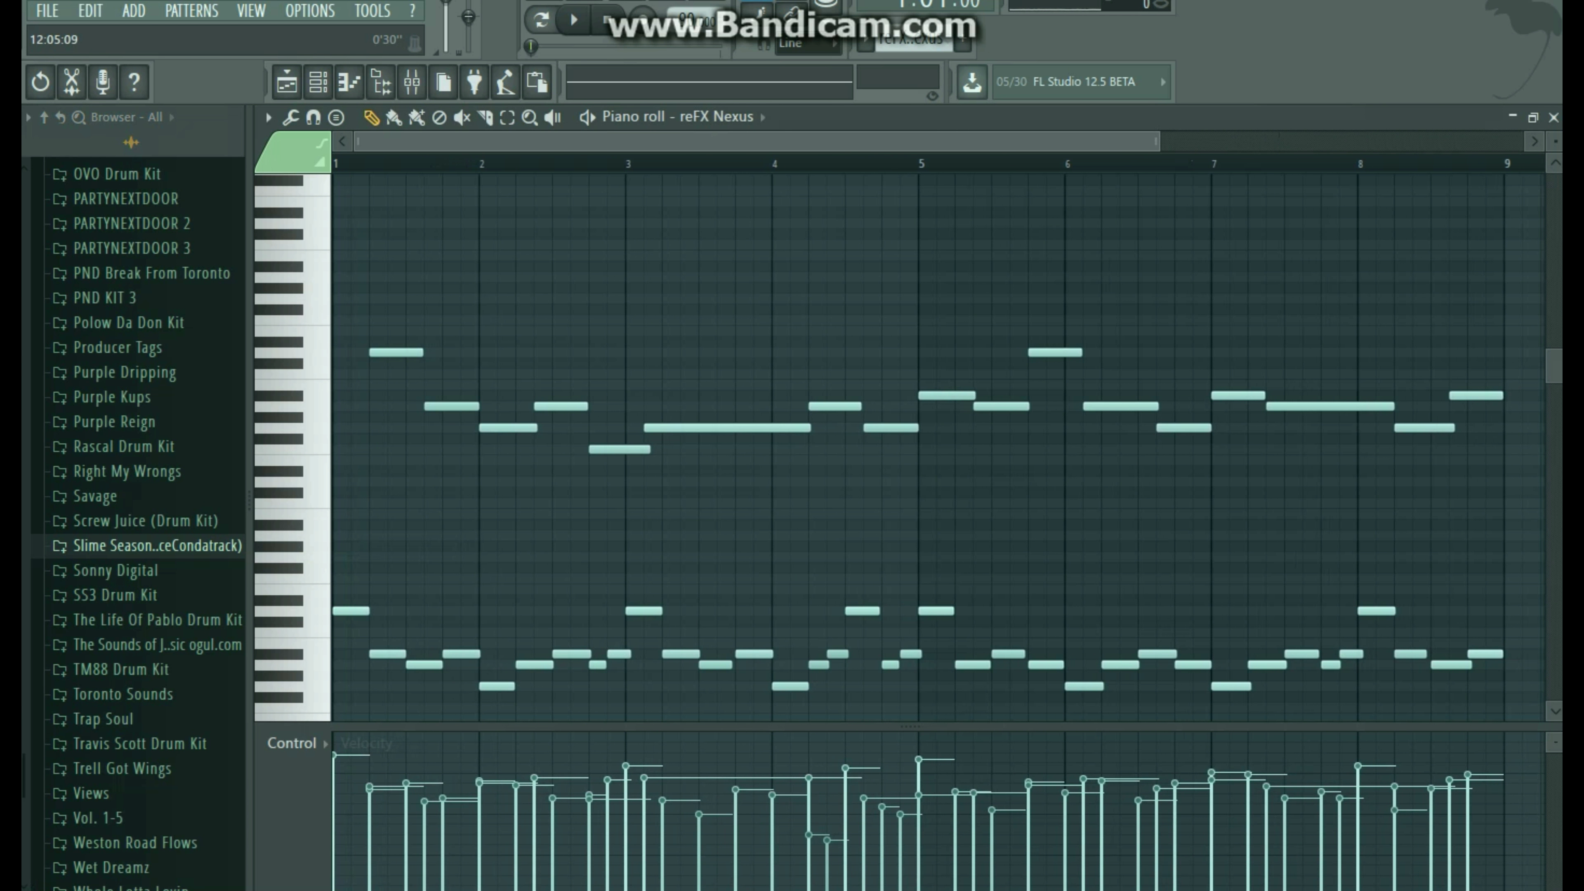
pyautogui.click(541, 20)
pyautogui.press('z')
pyautogui.press('space')
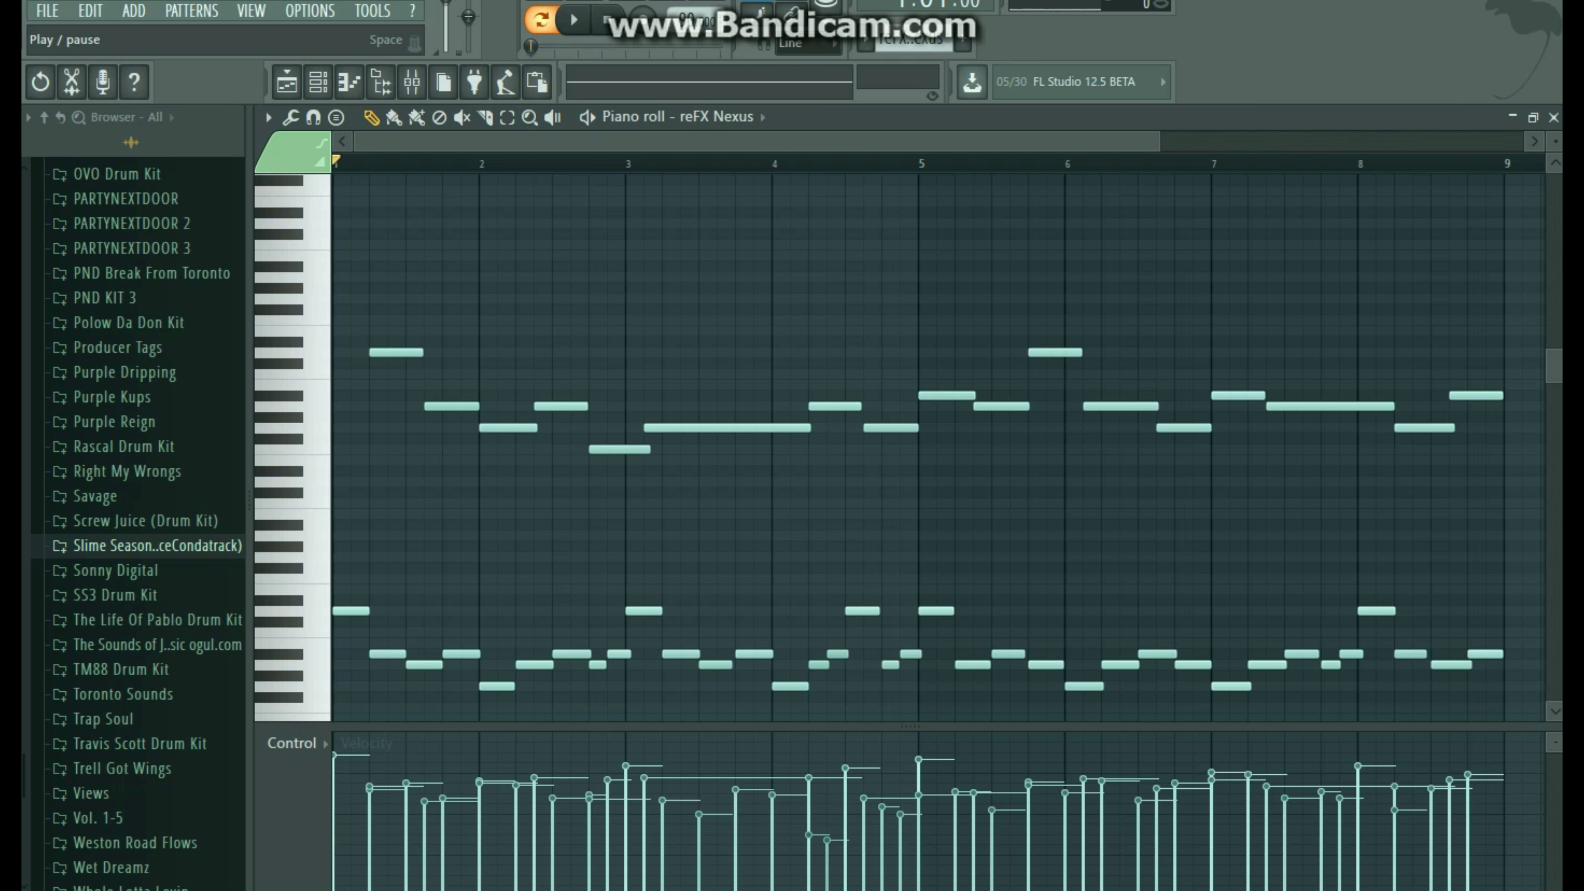
# Close the piano roll, show the reFX Nexus channel's plugin and audition its PN Arena Ambience preset.
pyautogui.press('Escape')
pyautogui.click(1553, 117)
pyautogui.click(414, 231)
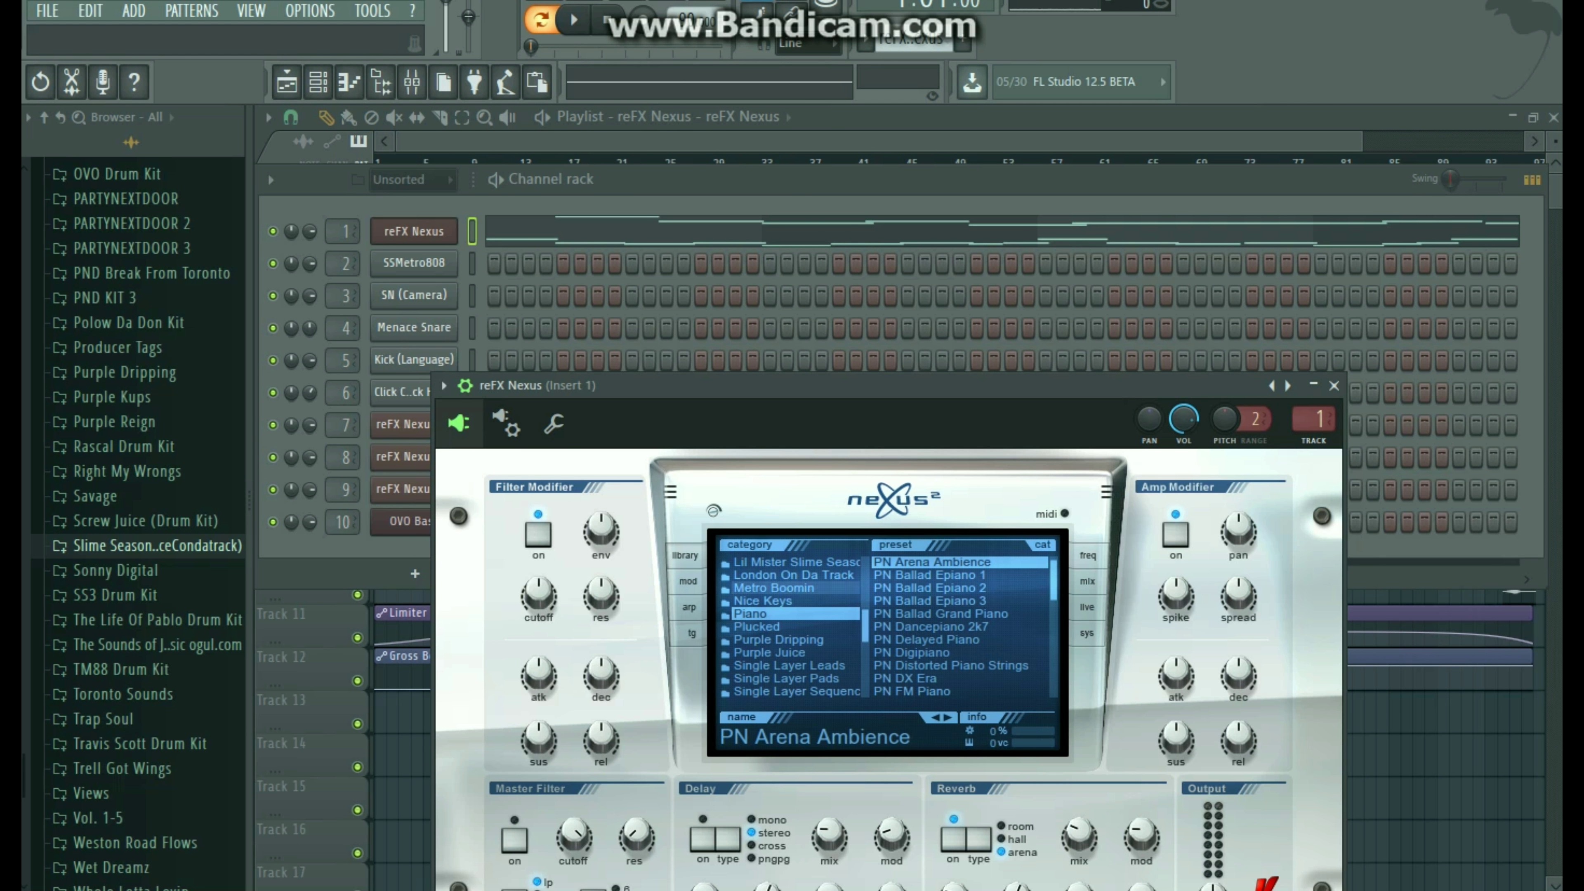
pyautogui.press('g')
pyautogui.press('g')
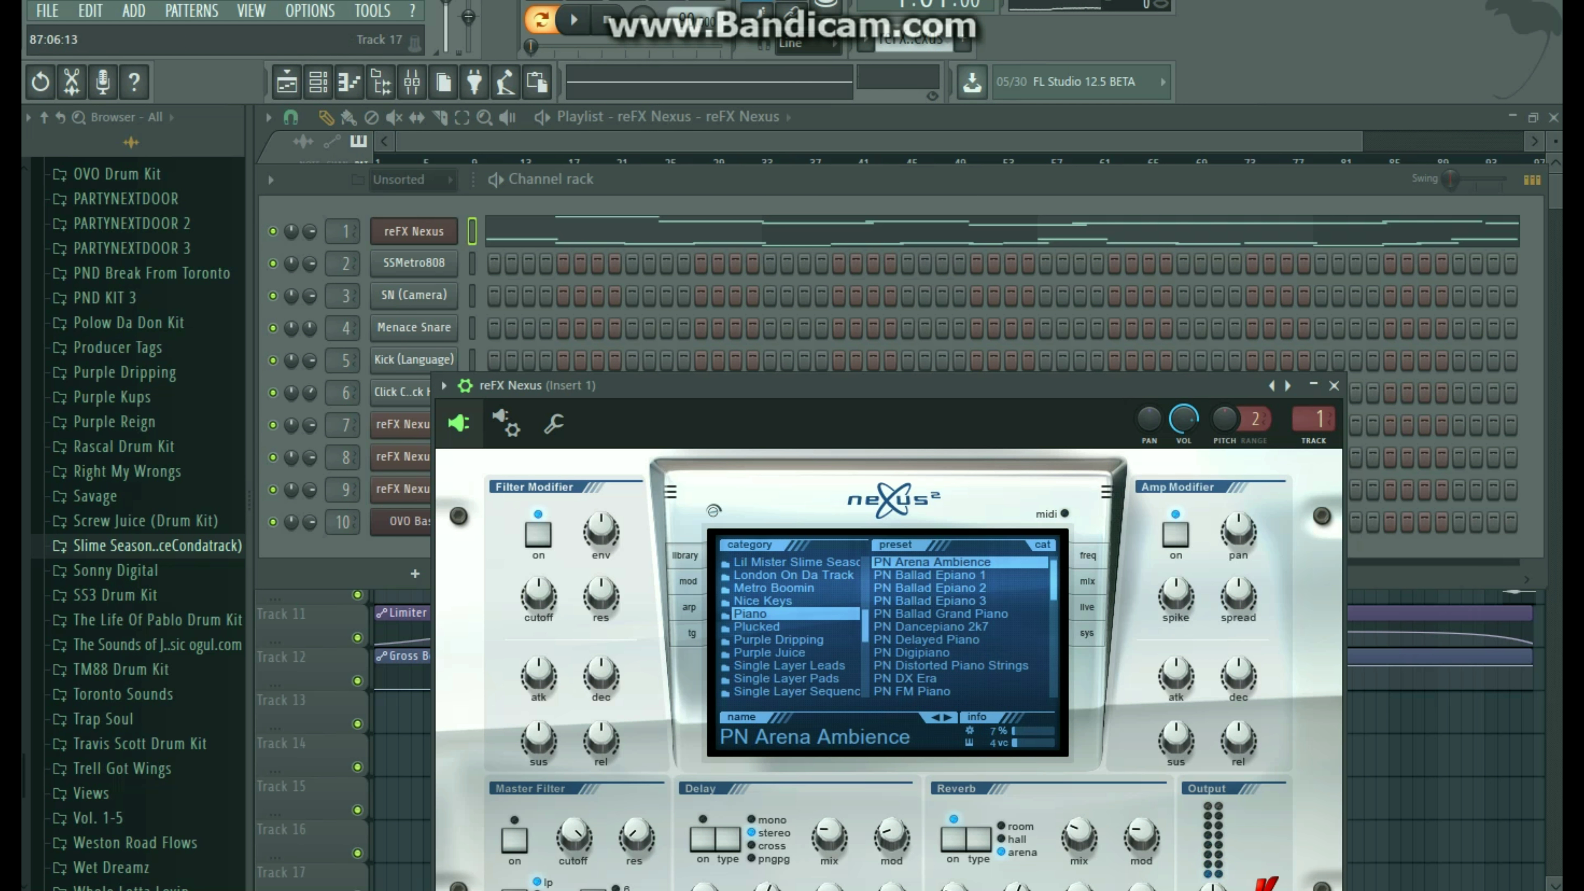
# Lower the system speaker volume to 60 and close the reFX Nexus plugin.
pyautogui.click(1411, 890)
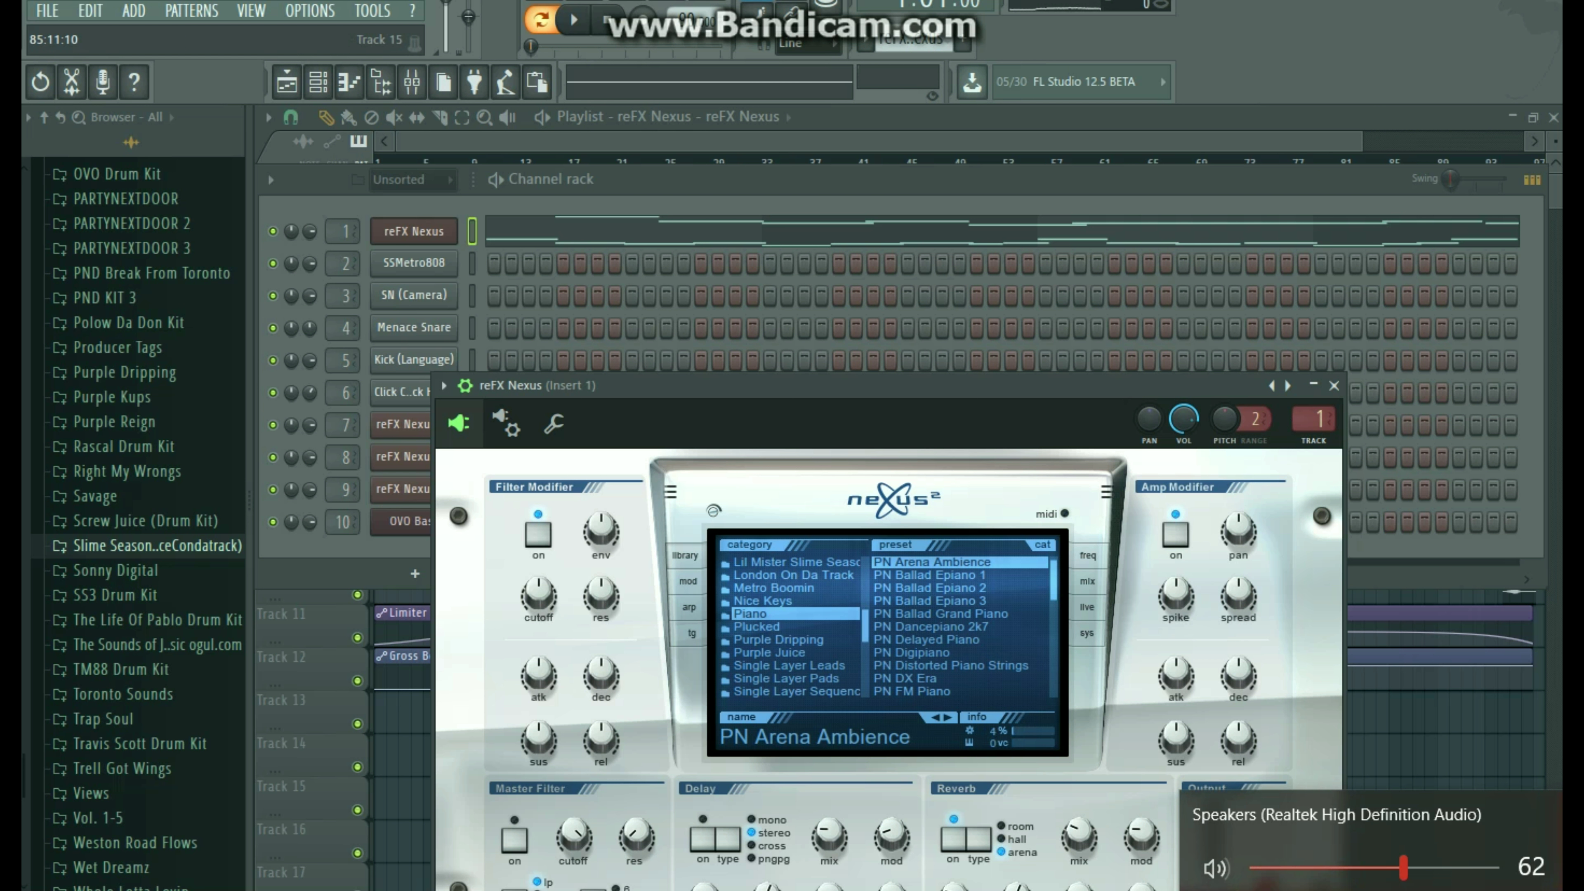
pyautogui.press('XF86AudioLowerVolume')
pyautogui.press('XF86AudioLowerVolume')
pyautogui.press('XF86AudioLowerVolume')
pyautogui.press('XF86AudioLowerVolume')
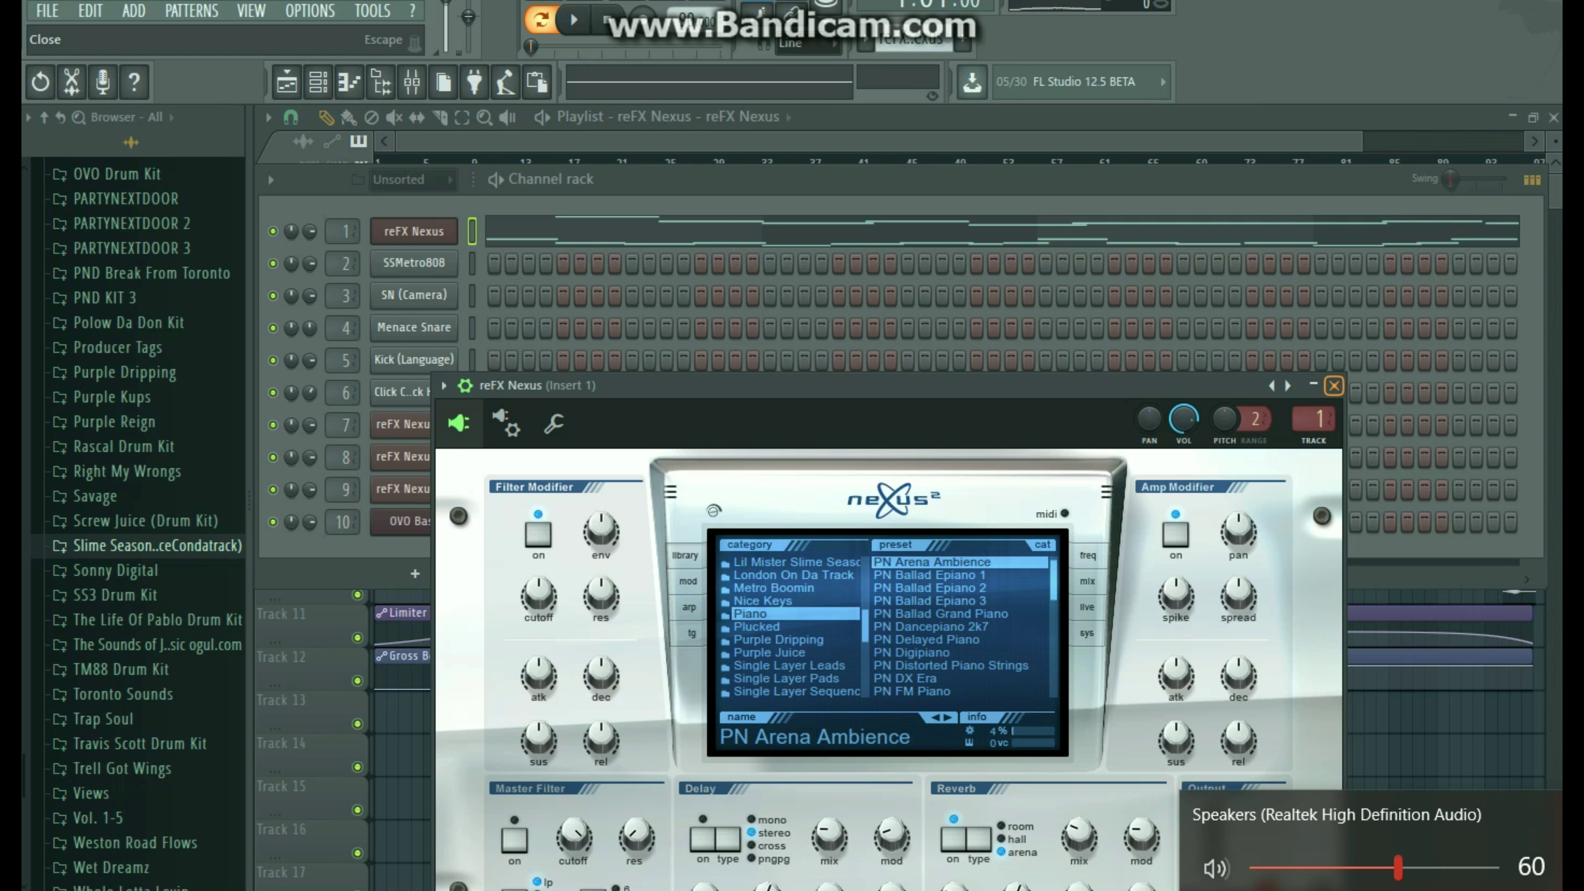
pyautogui.click(1334, 385)
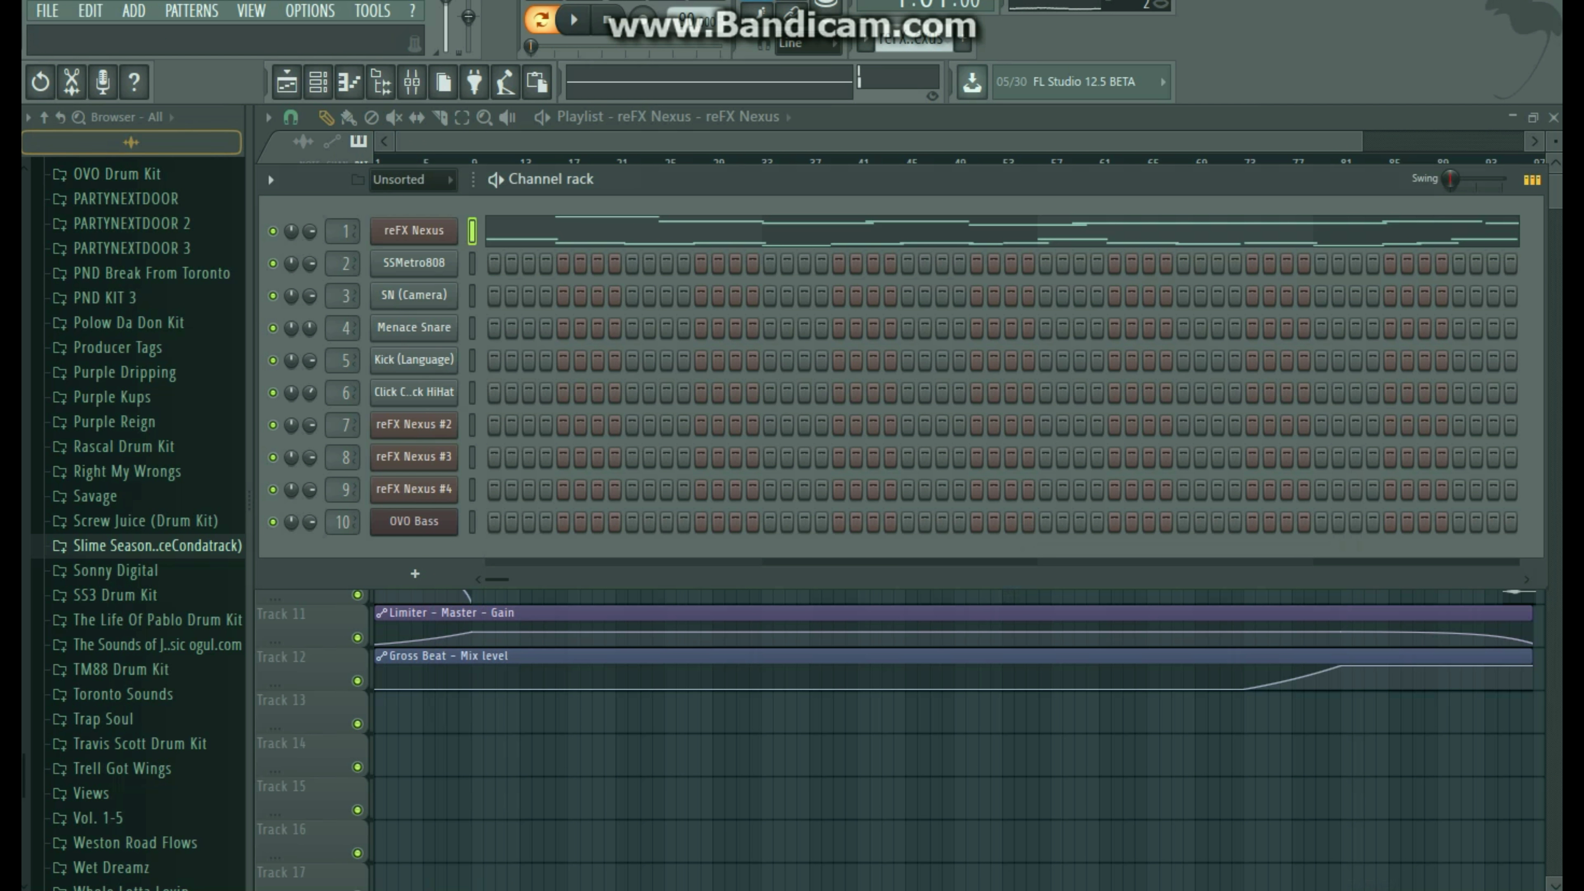
# Inspect the Fruity parametric EQ 2, Fruity parametric EQ and Gross Beat effects on mixer Insert 1, and return to the playlist.
pyautogui.click(412, 81)
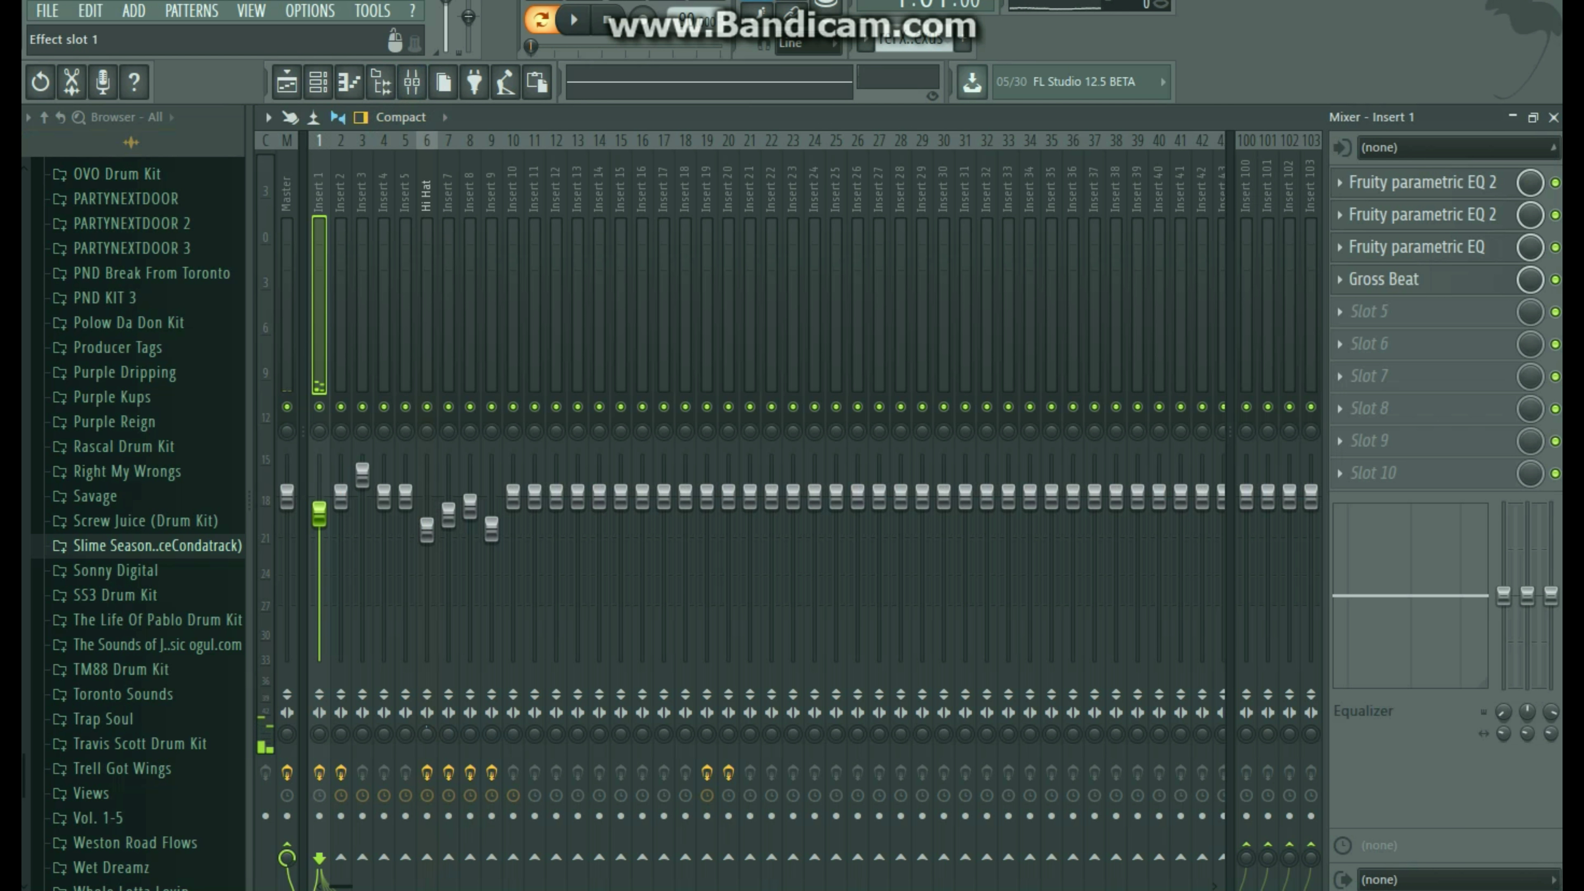
pyautogui.click(1422, 182)
pyautogui.click(1422, 214)
pyautogui.click(1422, 247)
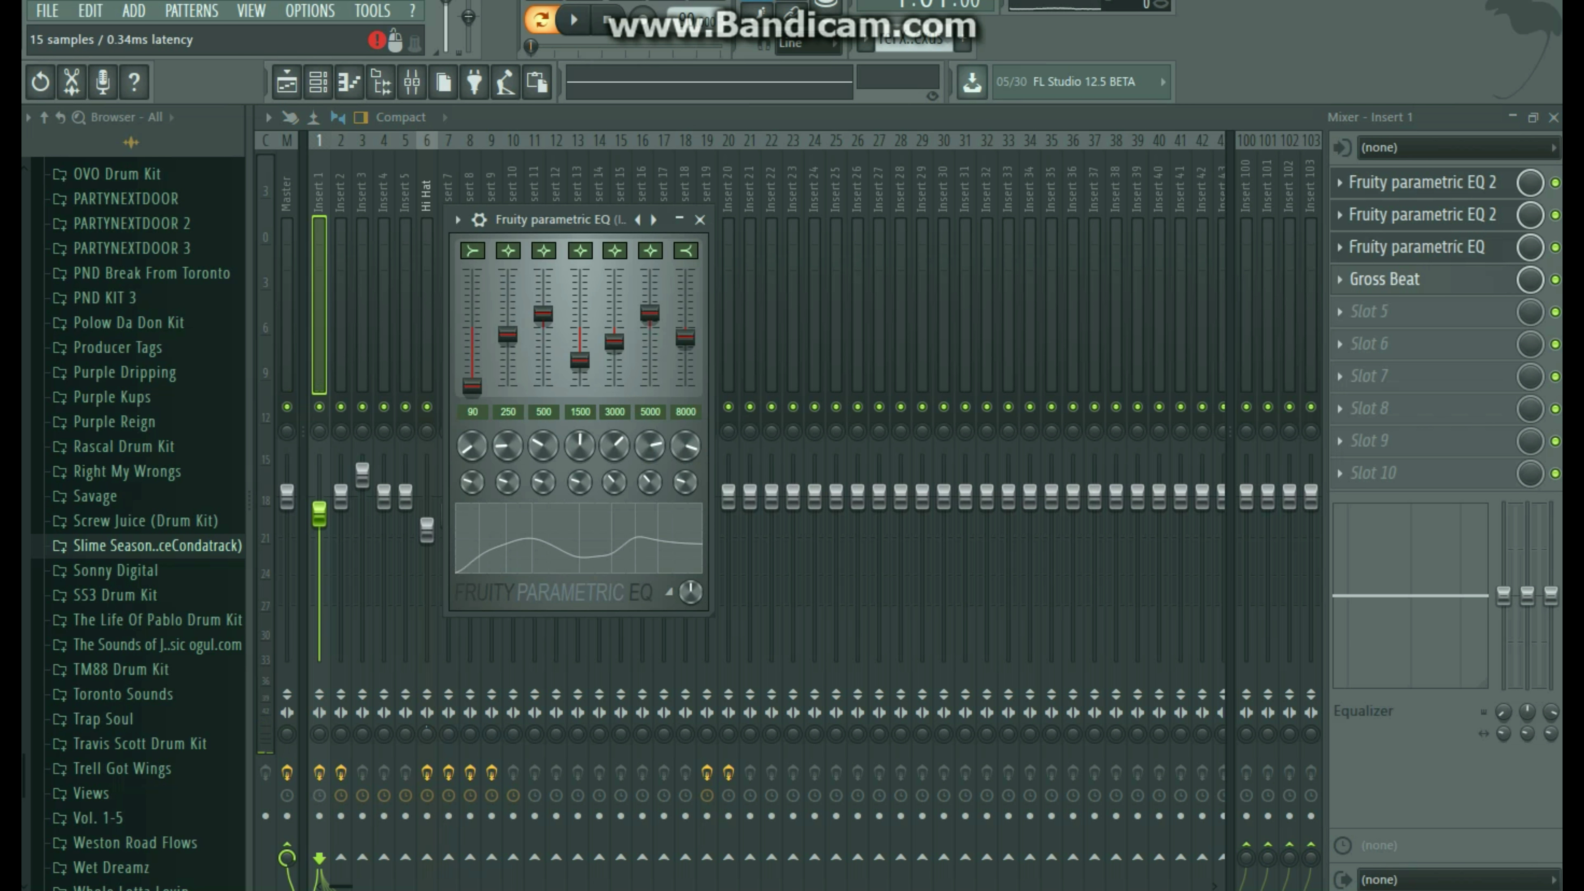
pyautogui.click(1422, 279)
pyautogui.click(1348, 414)
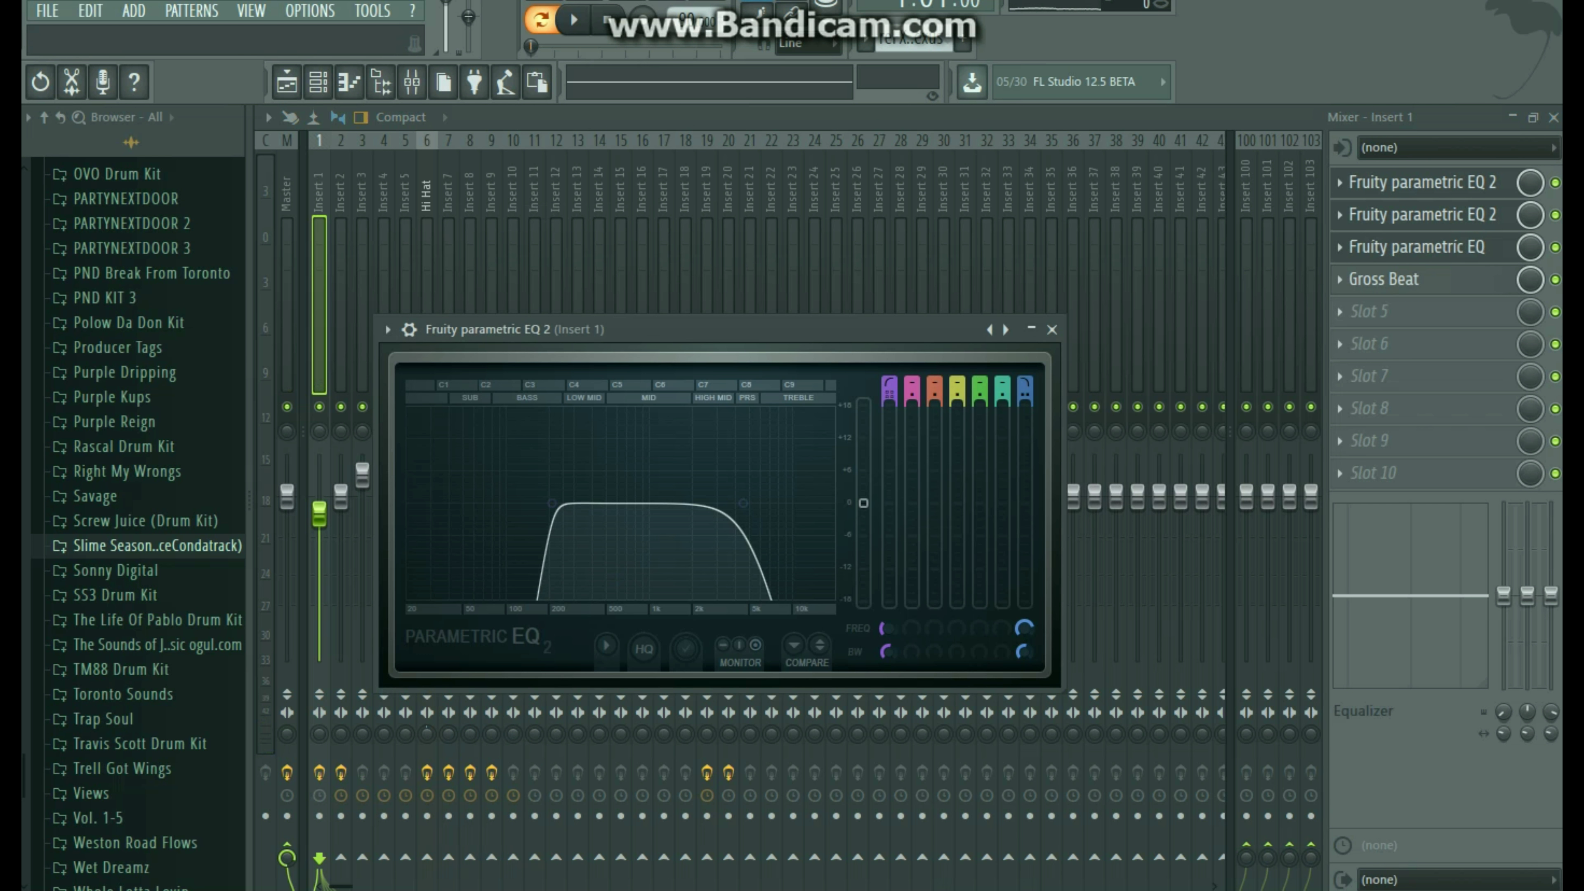
pyautogui.click(1052, 329)
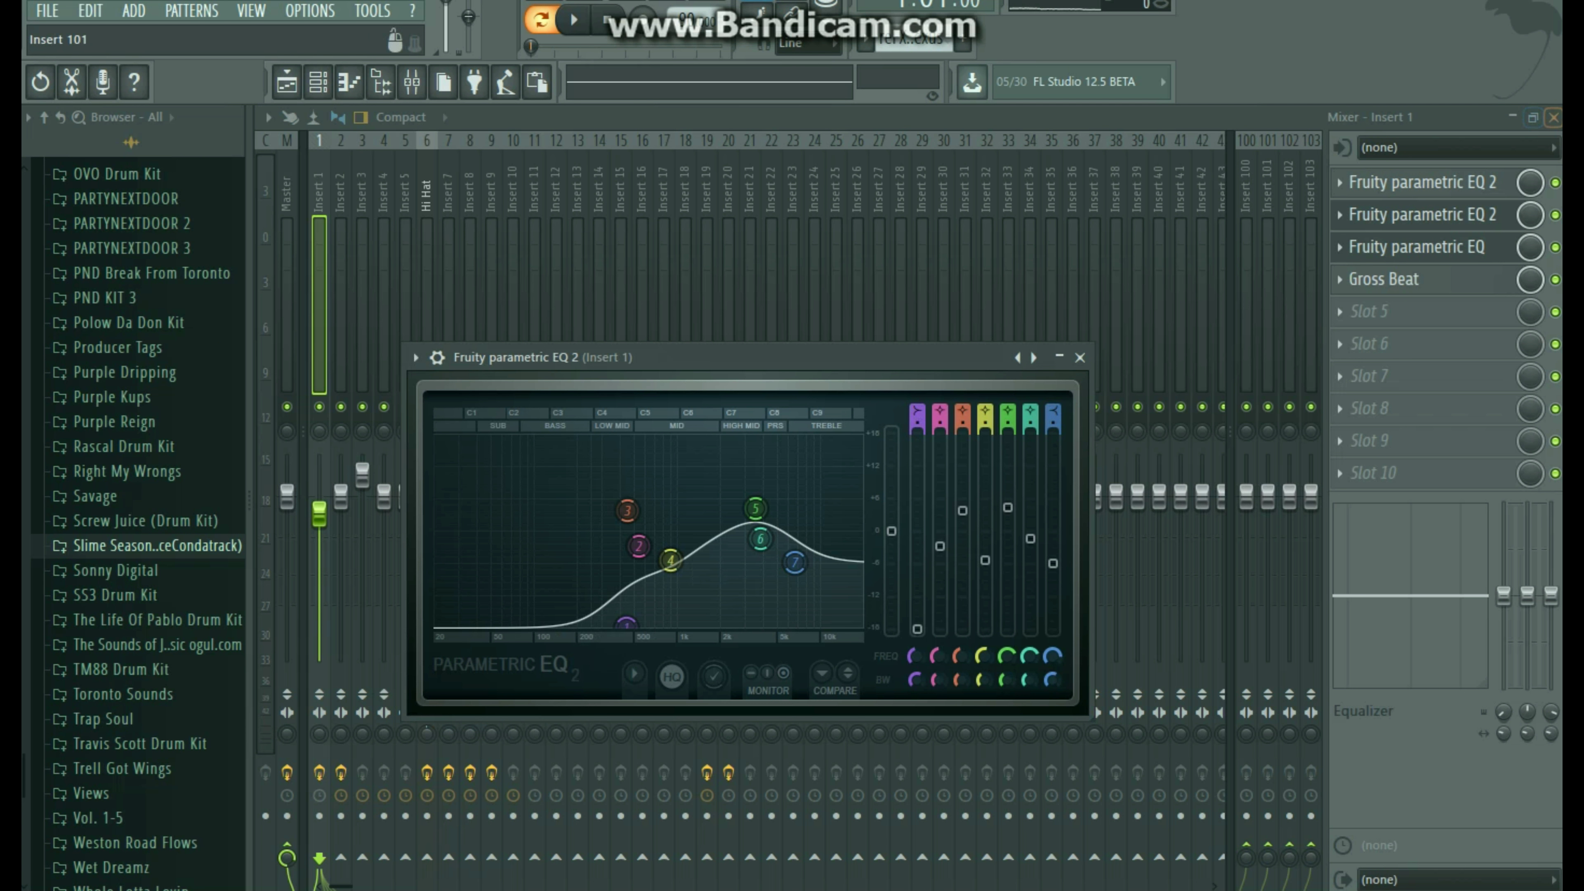
pyautogui.click(1080, 357)
pyautogui.click(700, 220)
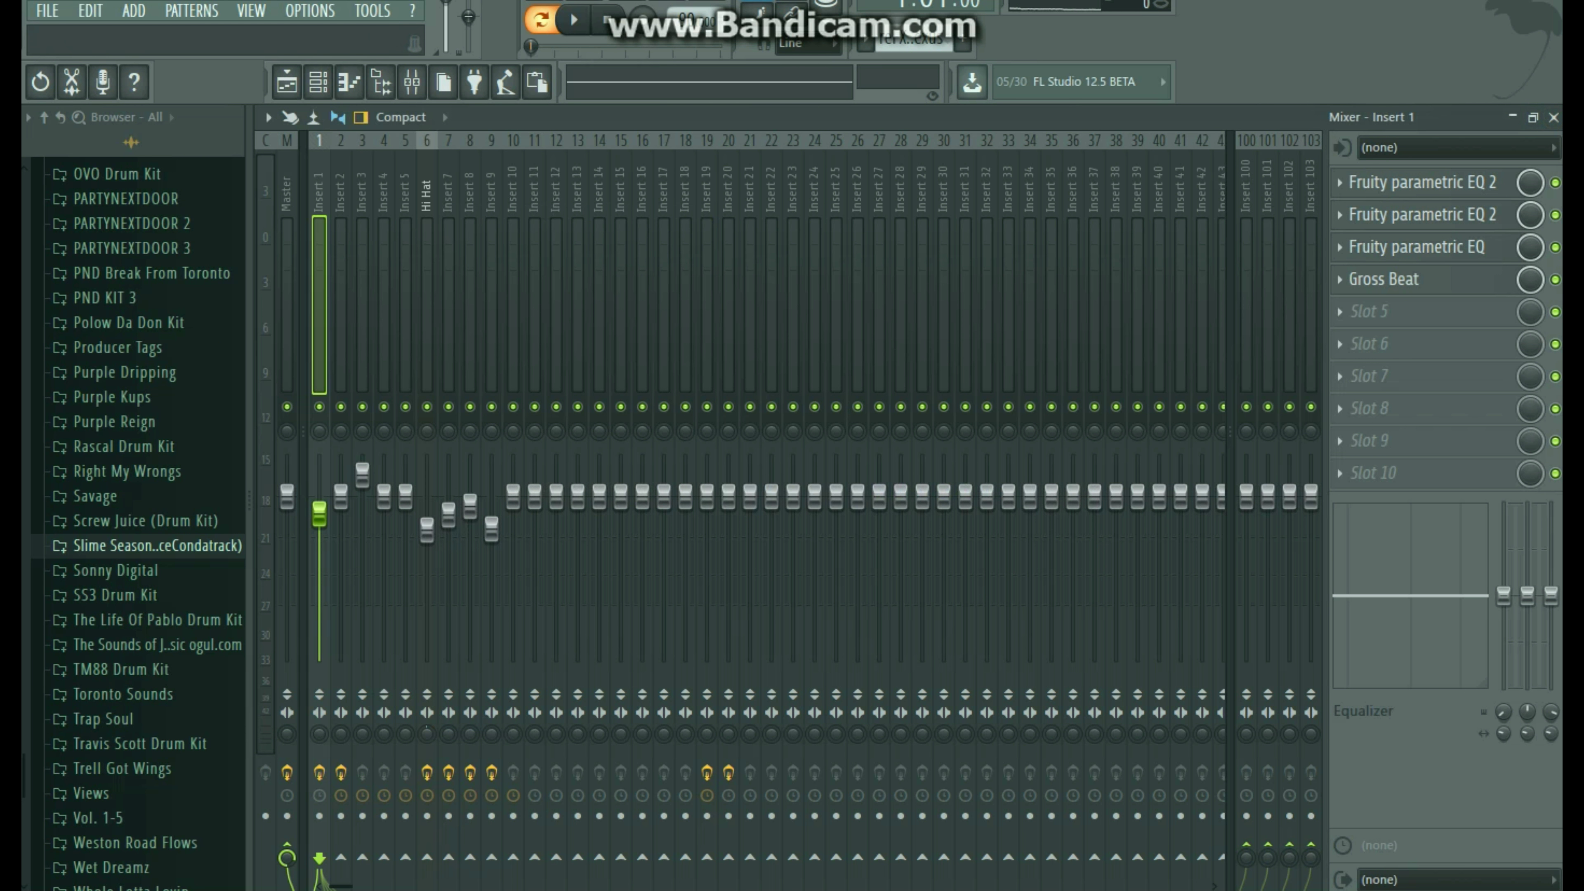
pyautogui.click(1554, 117)
pyautogui.click(1532, 178)
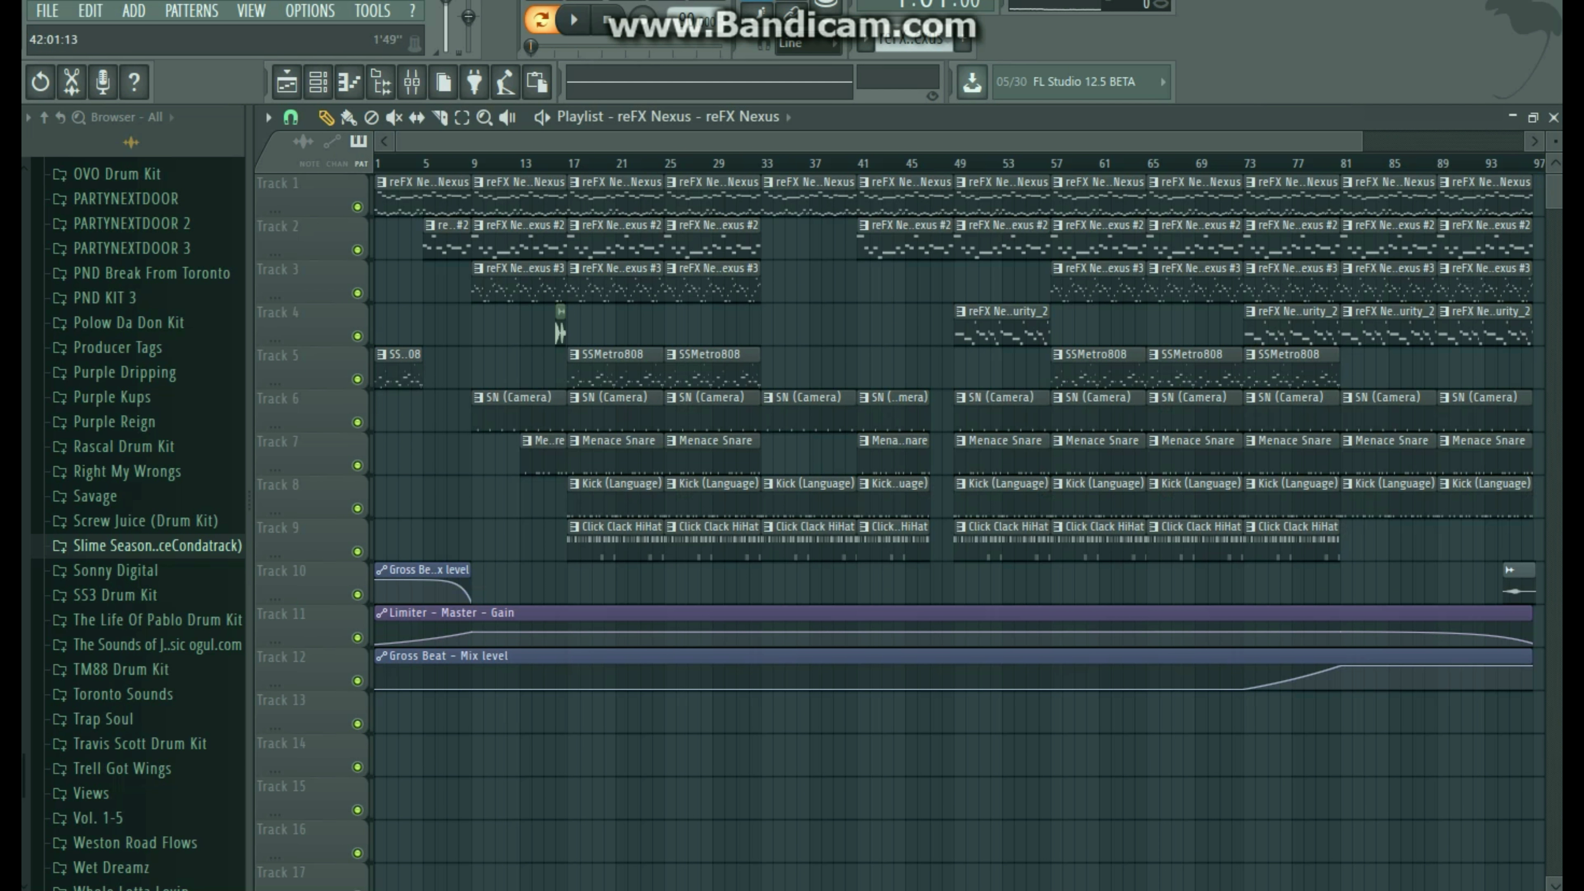
# Show the reFX Nexus pattern's notes in the piano roll and briefly play them from the start.
pyautogui.press('F7')
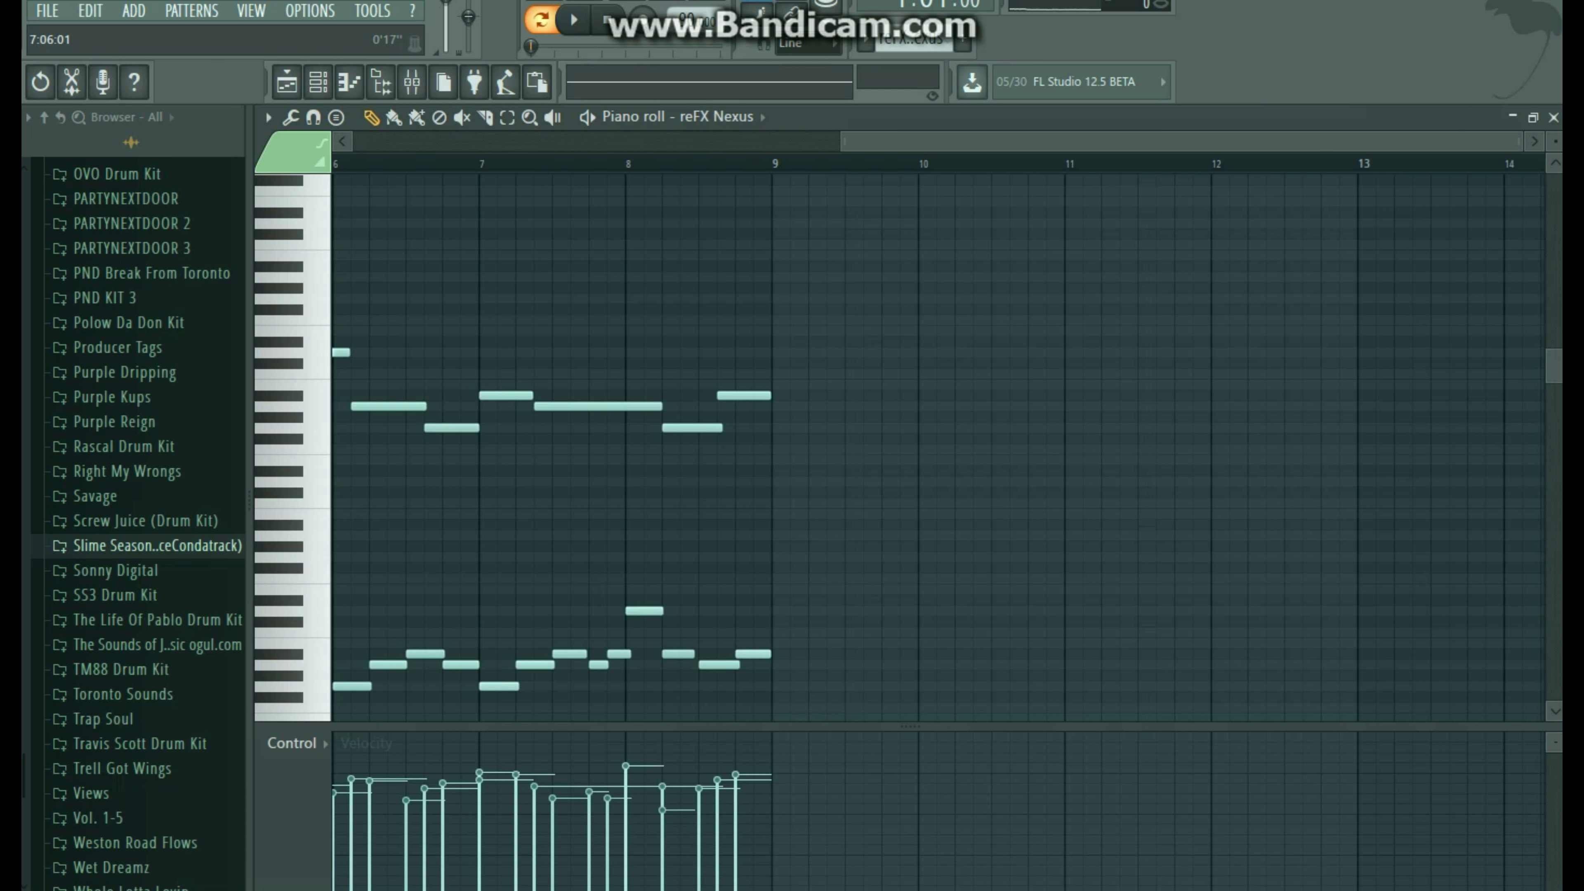
pyautogui.scroll(-3, 525, 164)
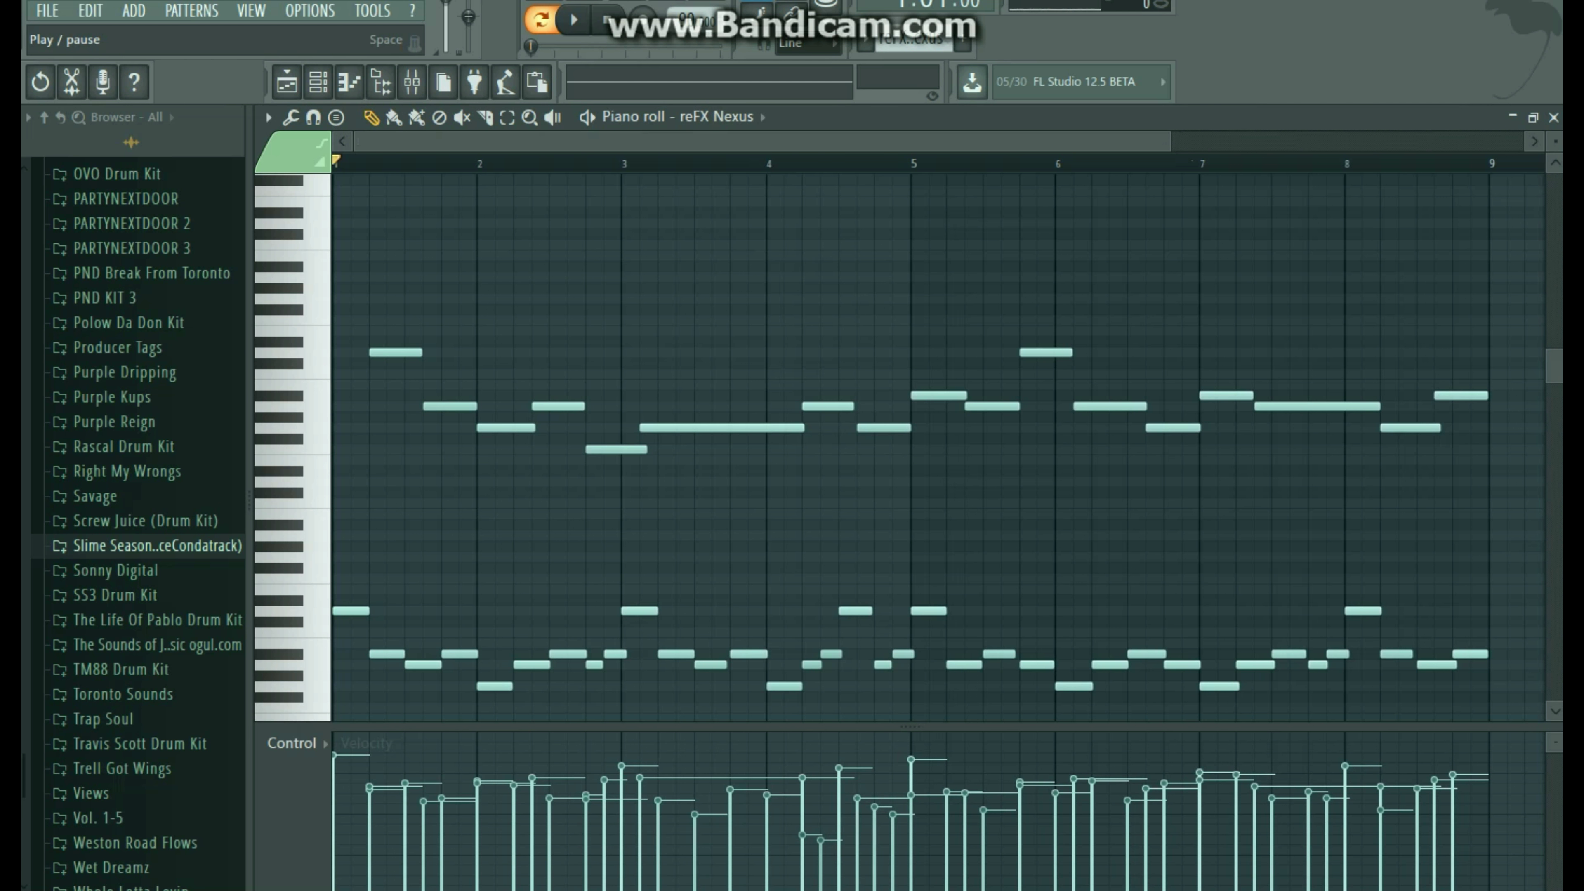
pyautogui.click(266, 111)
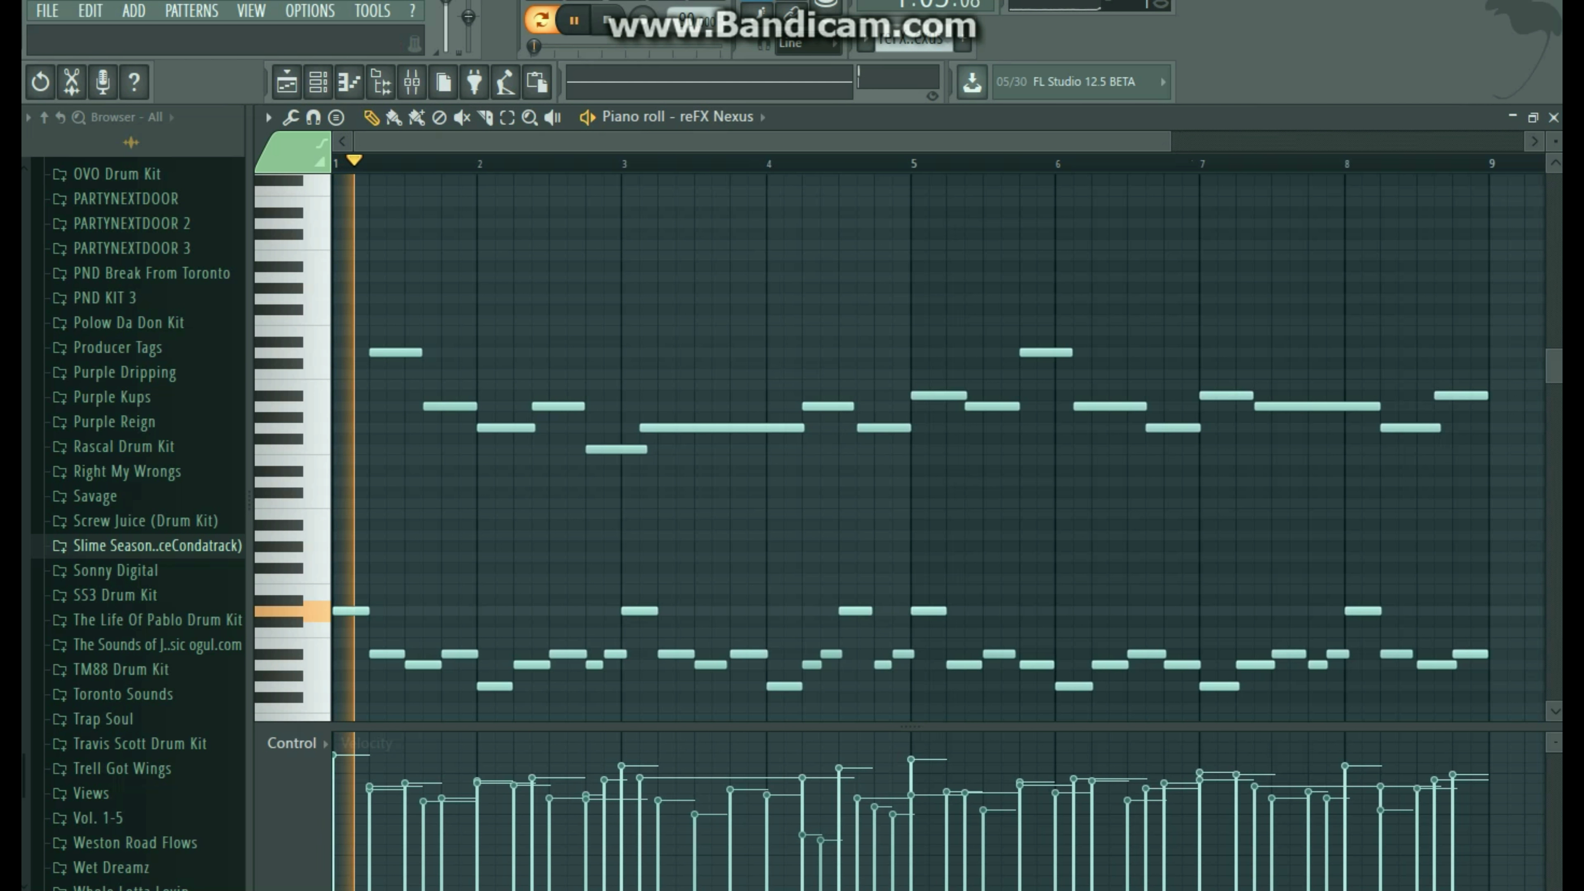
pyautogui.press('space')
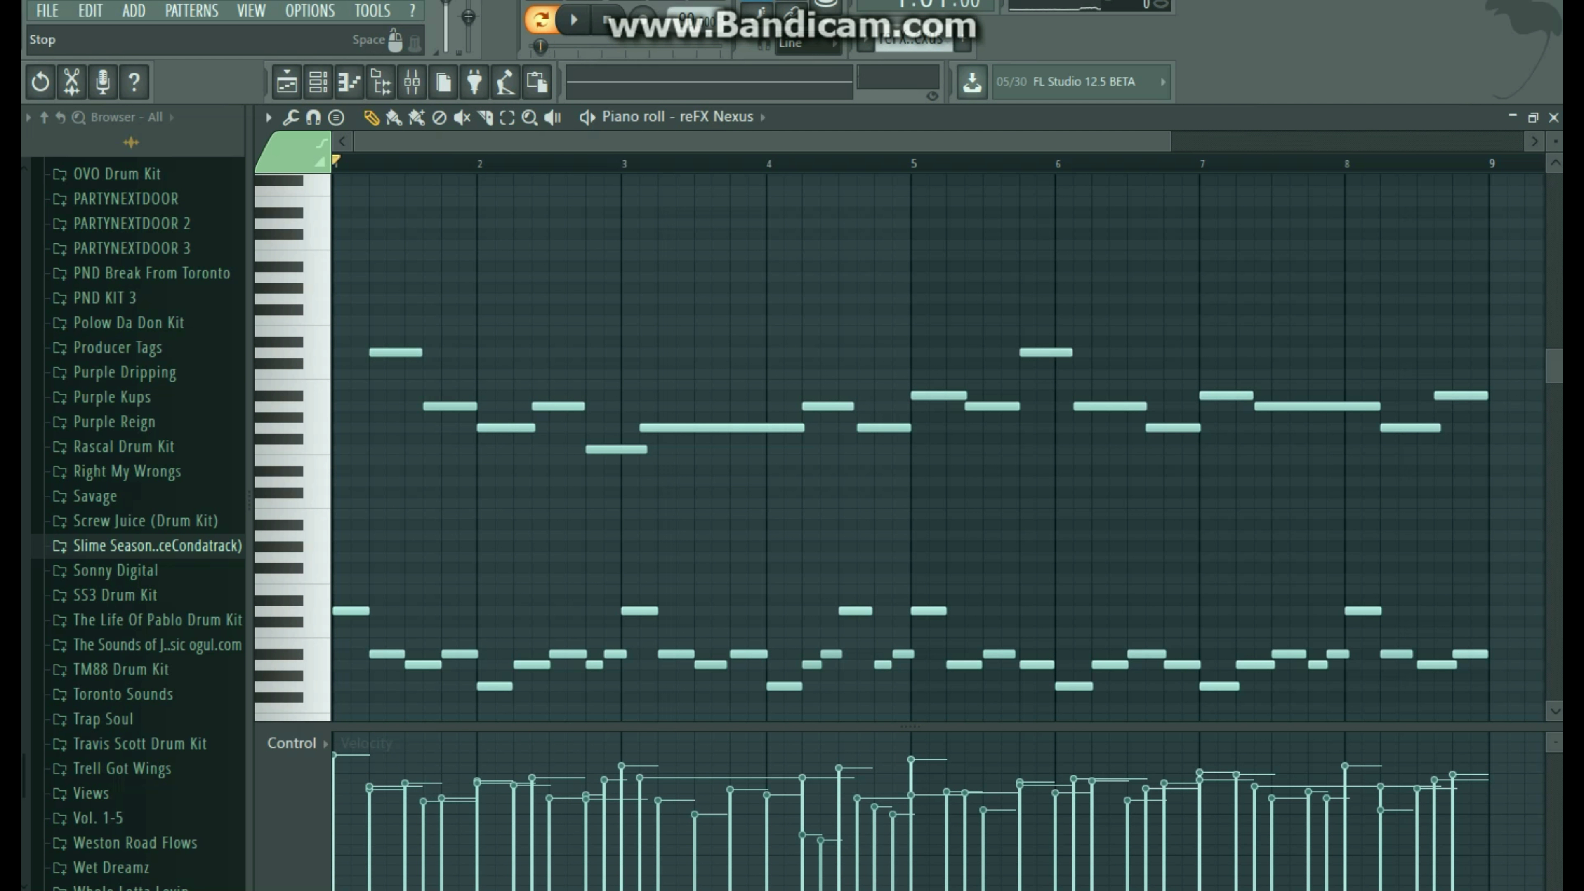
# Close the piano roll and look over Insert 1 in the mixer.
pyautogui.click(1554, 117)
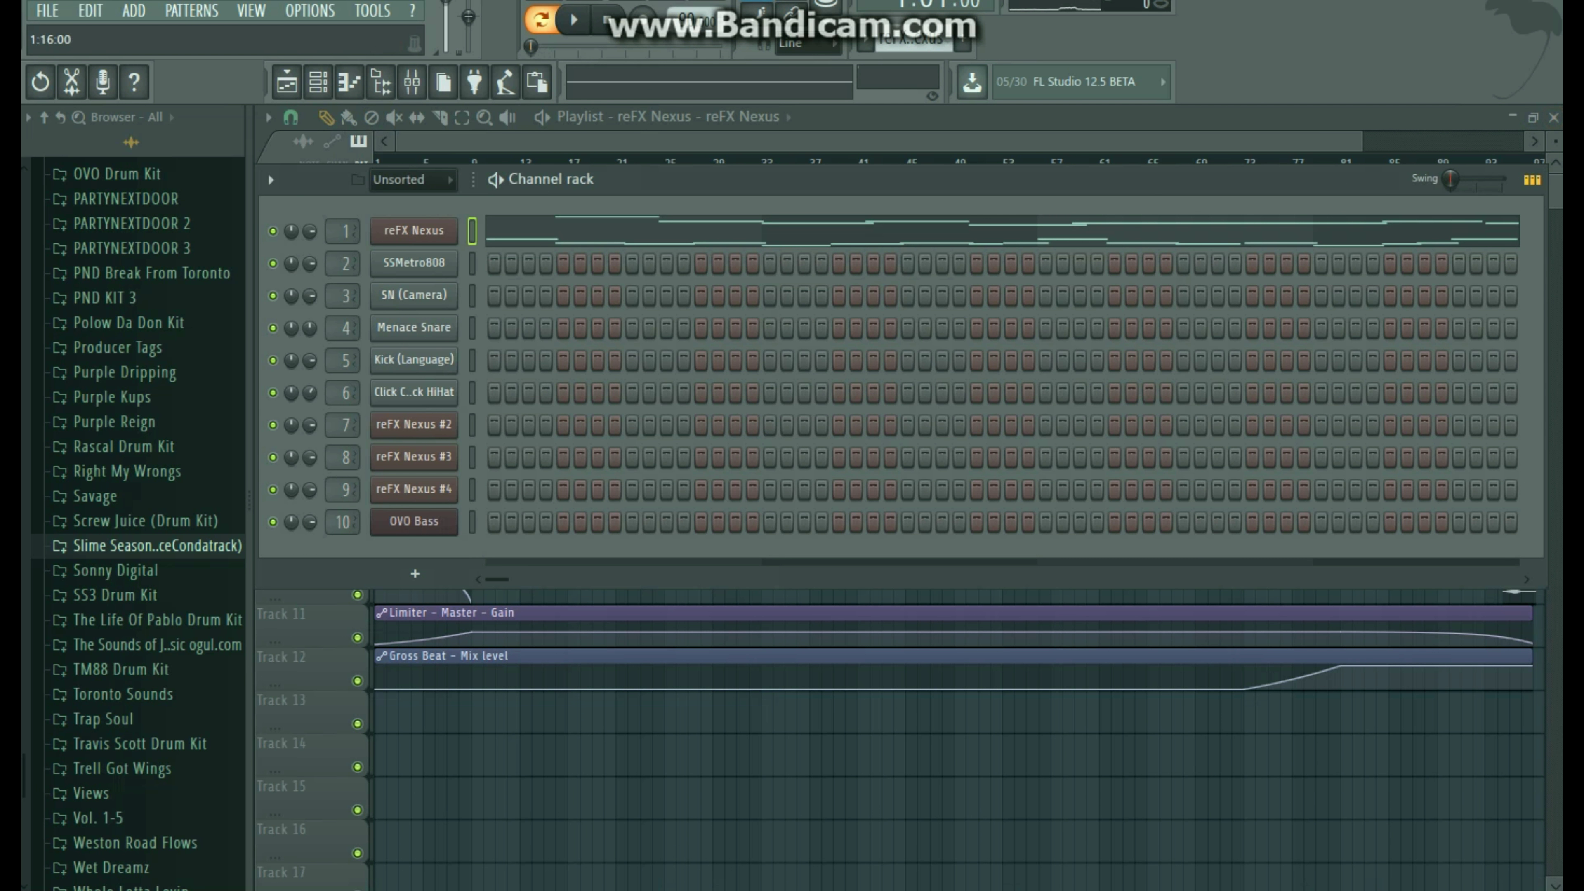
pyautogui.click(412, 82)
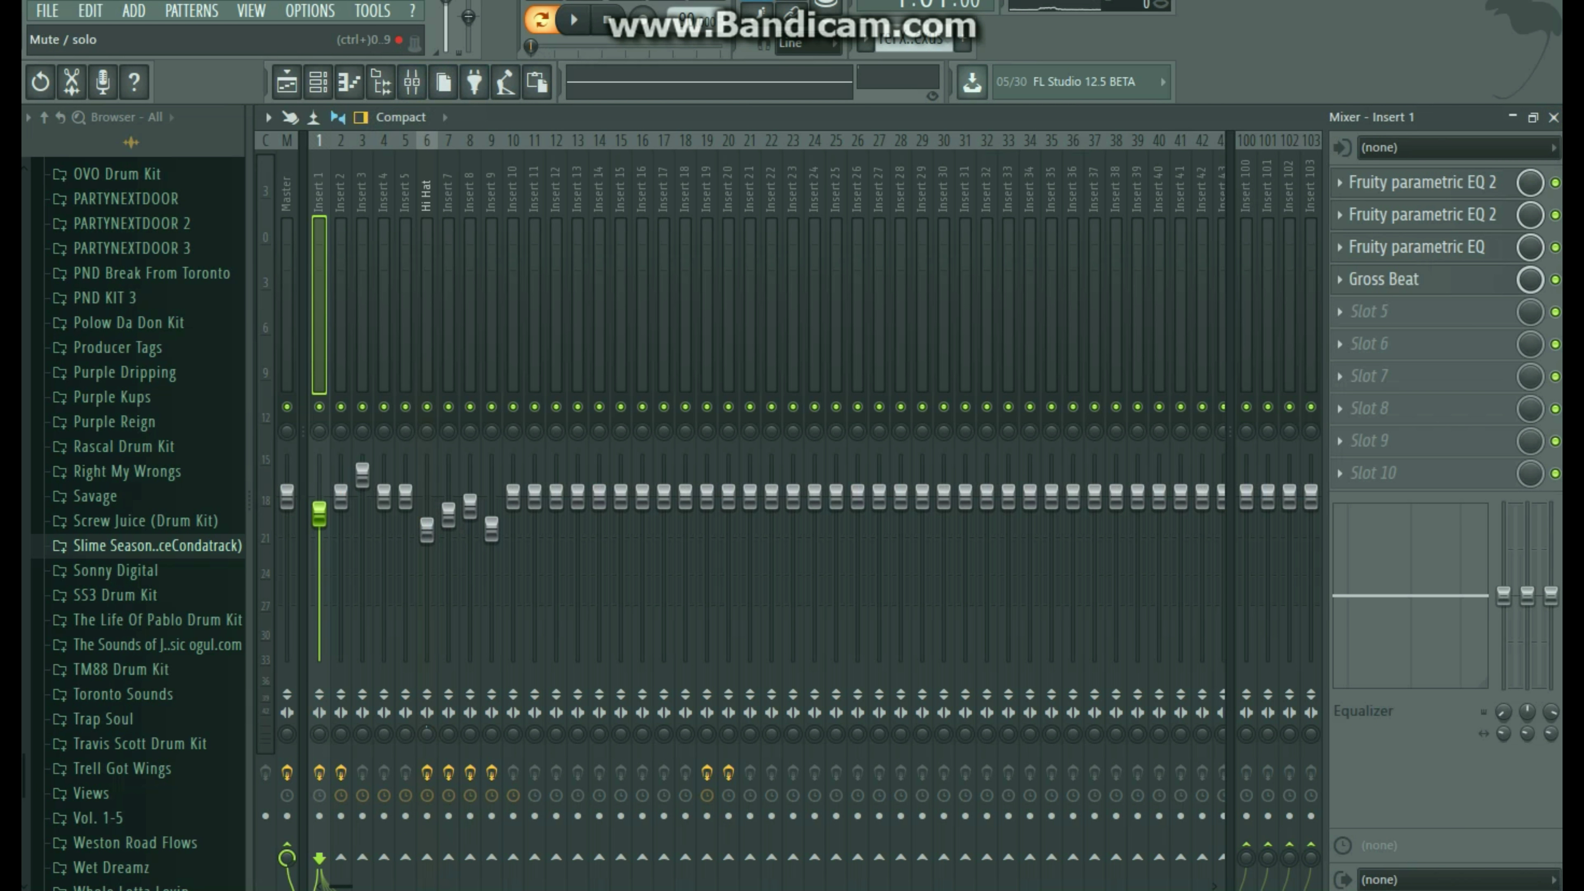
pyautogui.click(1553, 116)
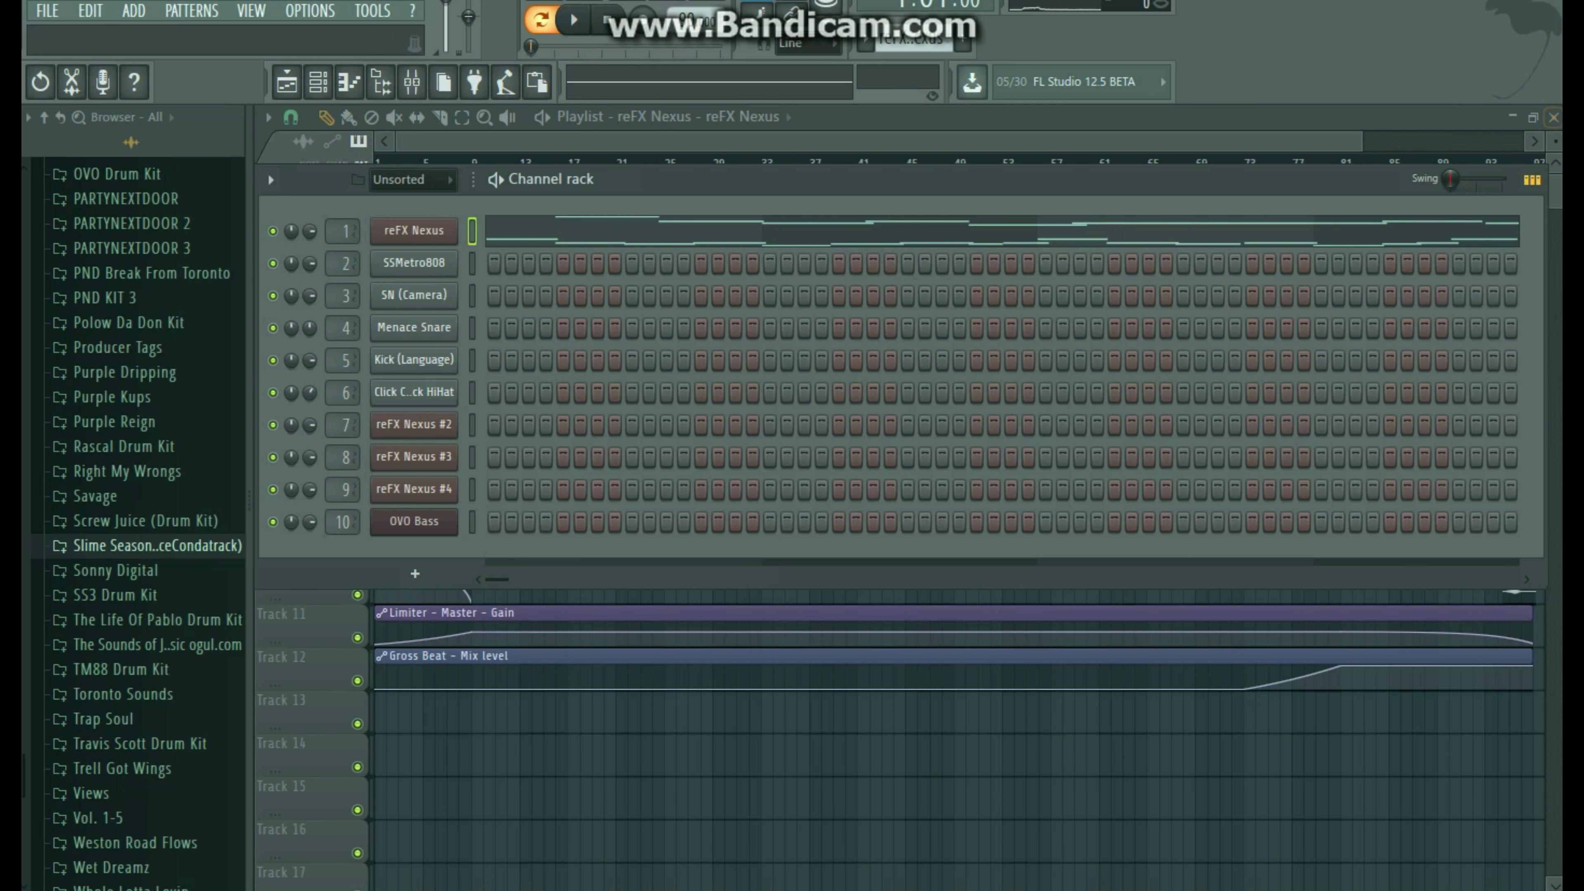
# Play the reFX Nexus pattern in the piano roll with the speaker volume set to 84, and return to the playlist.
pyautogui.click(673, 231)
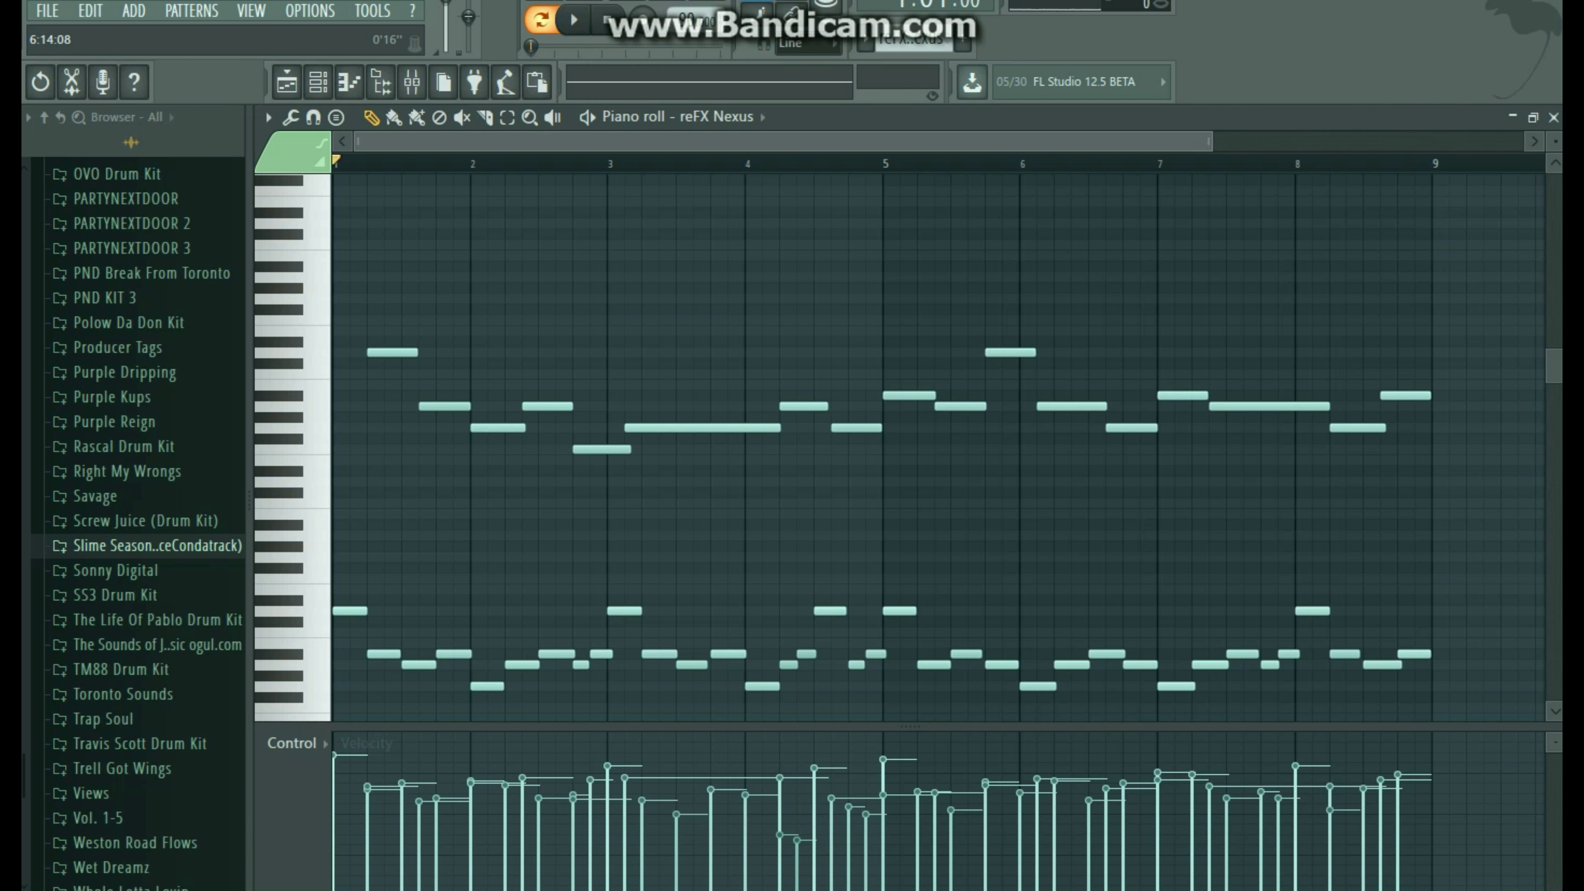
pyautogui.press('space')
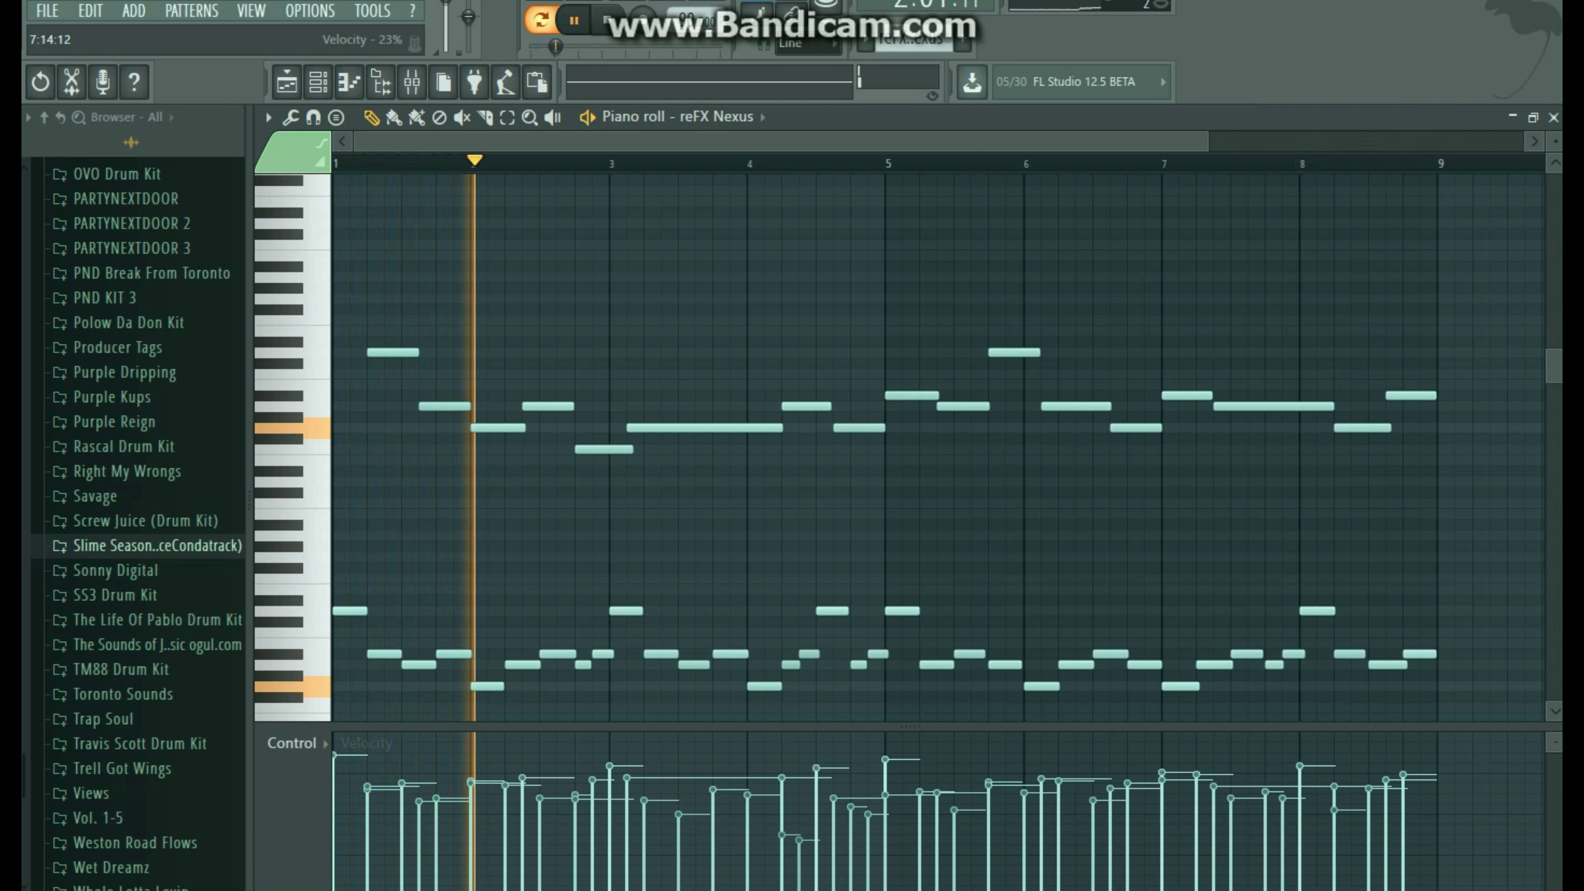
pyautogui.click(1436, 890)
pyautogui.click(1458, 868)
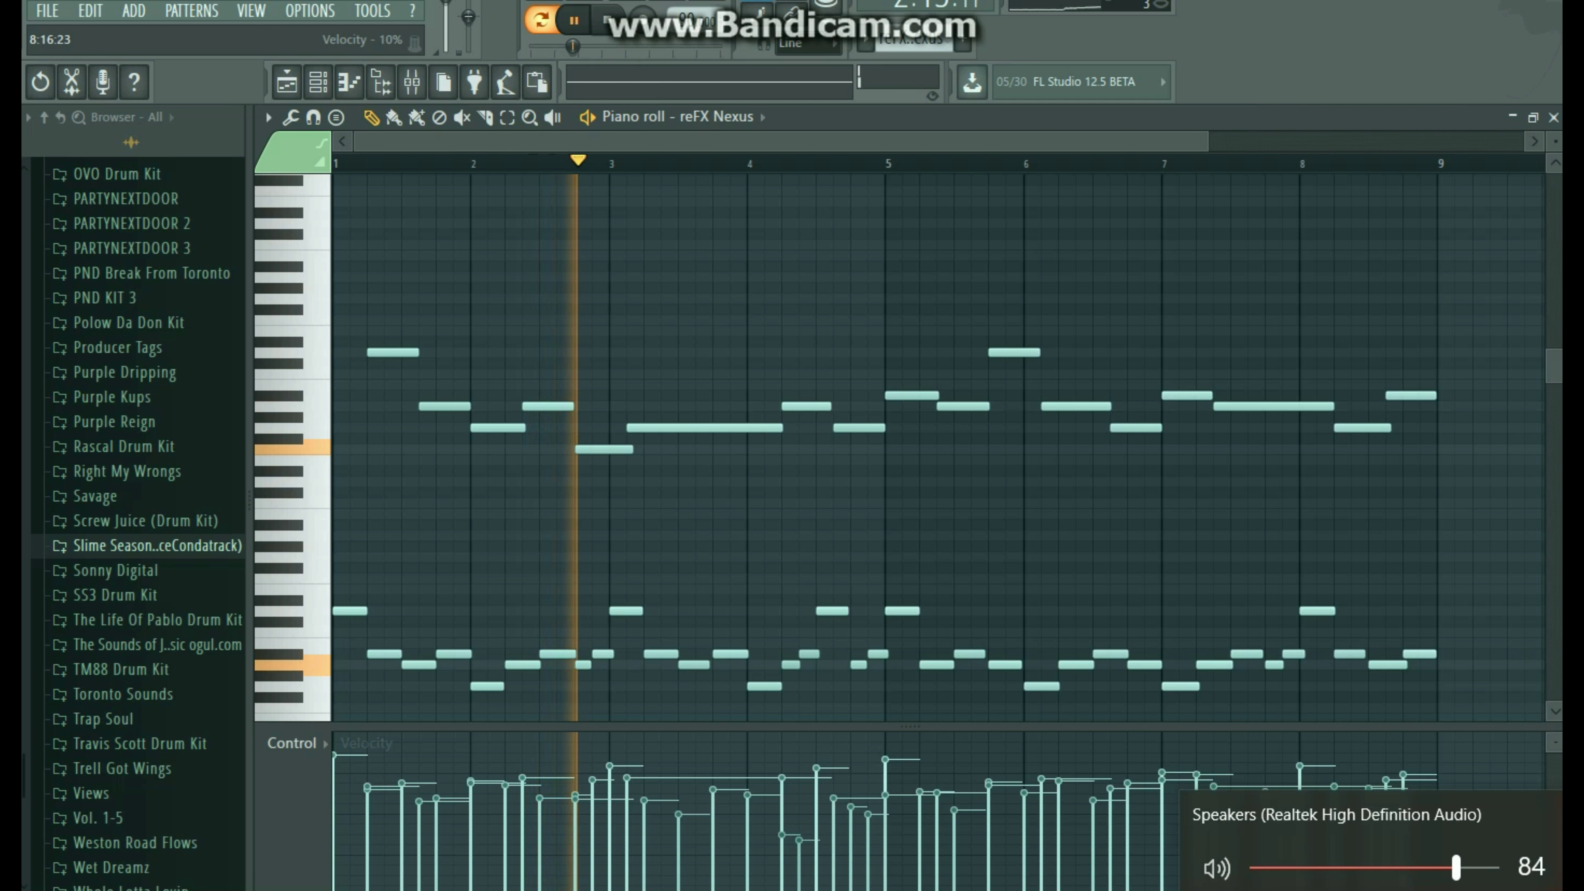
pyautogui.rightClick(1380, 890)
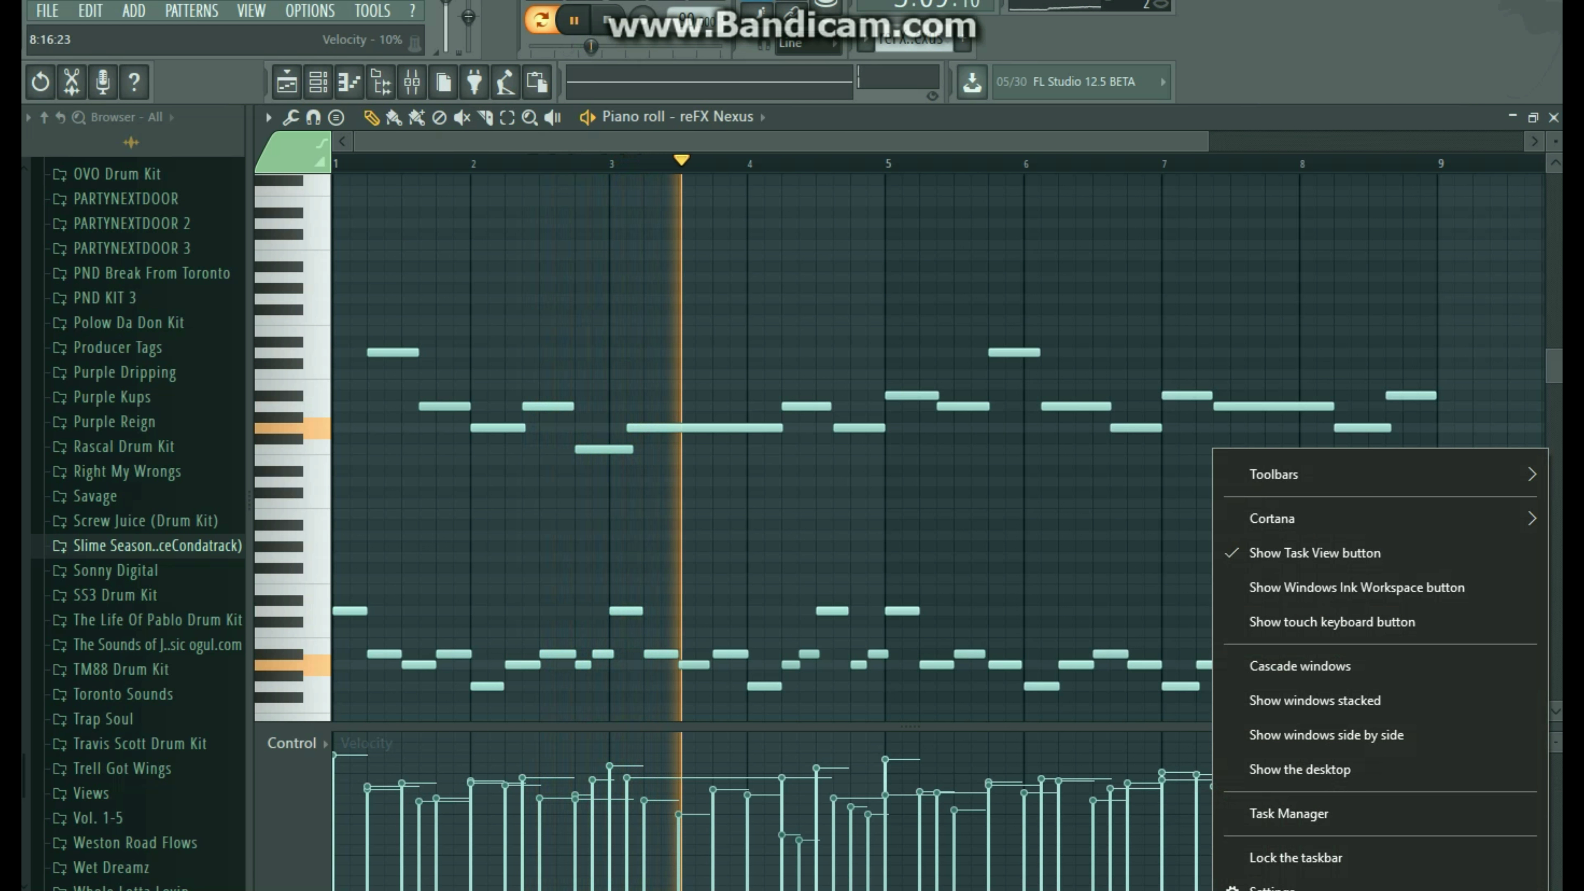
pyautogui.press('Escape')
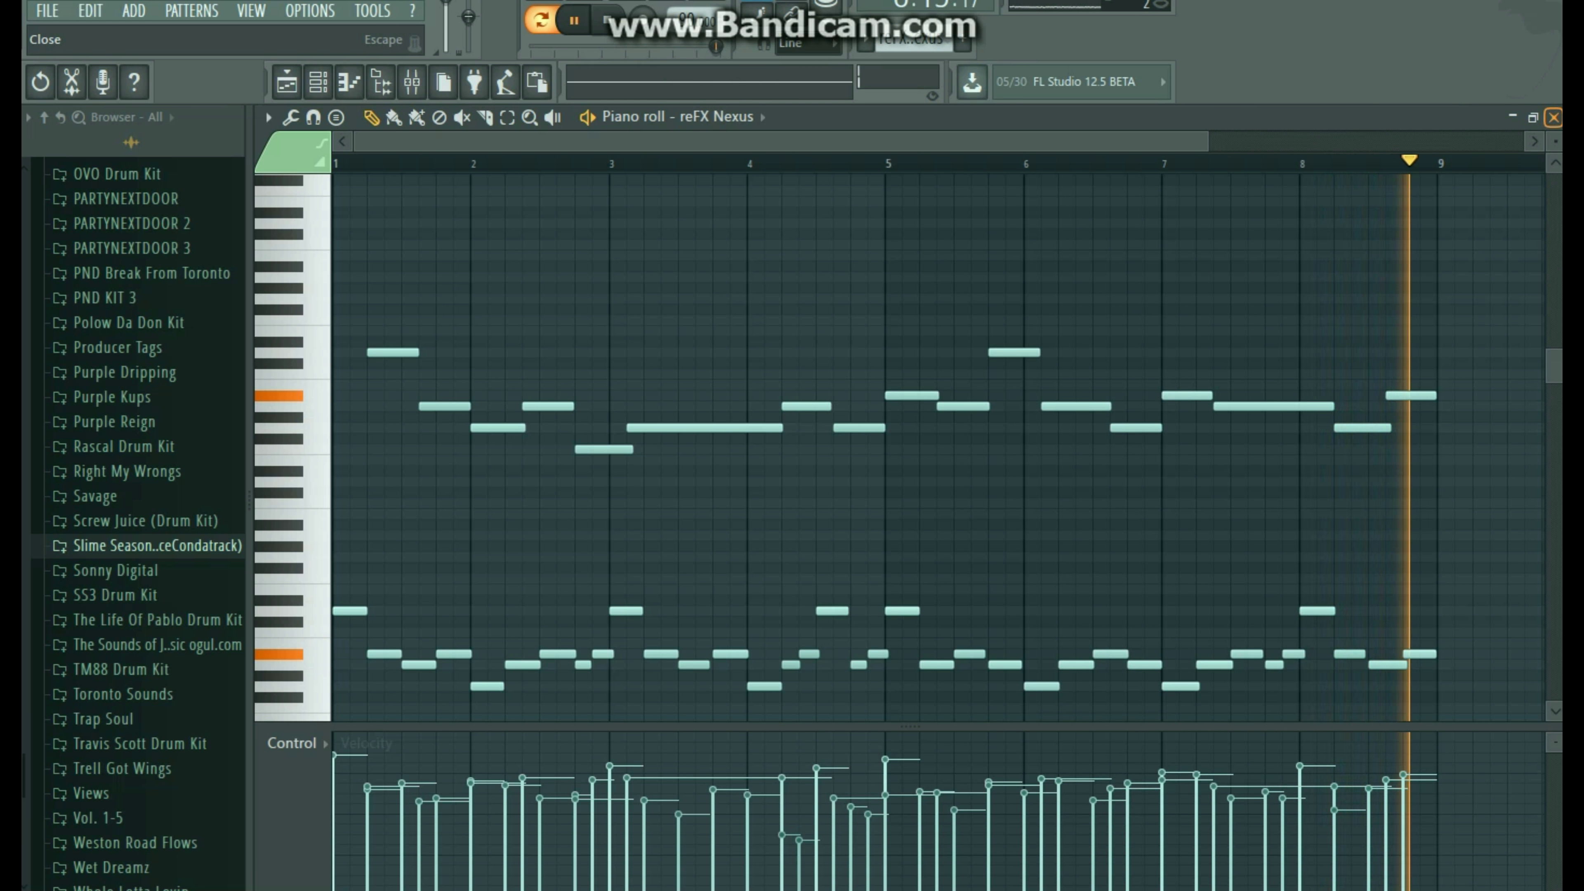
pyautogui.click(266, 110)
pyautogui.press('space')
pyautogui.rightClick(513, 714)
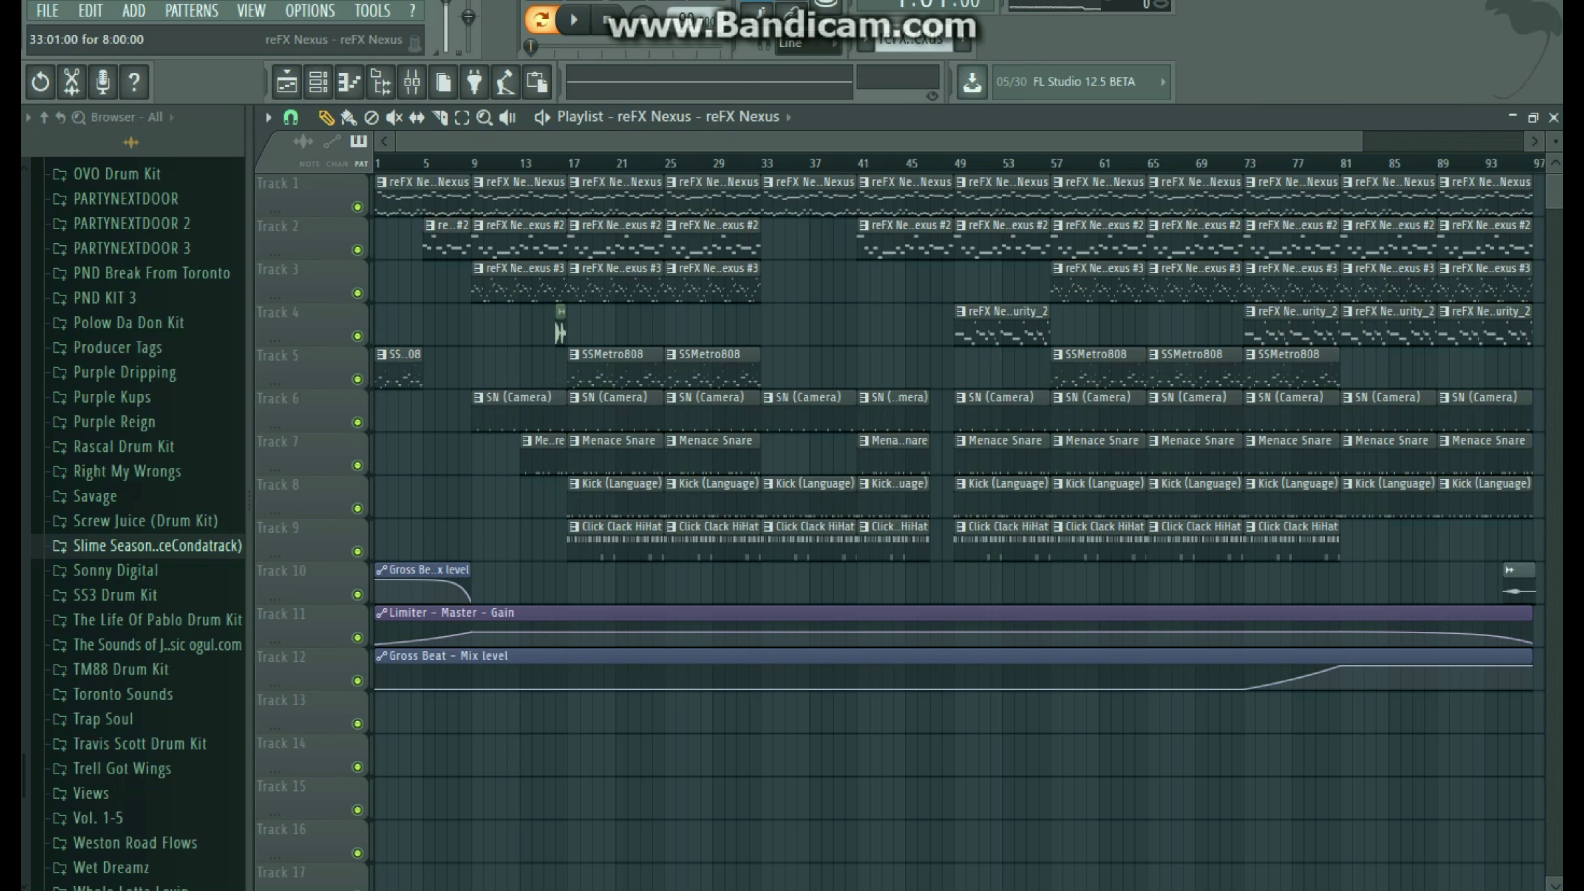
# Open the reFX Nexus #2 pattern from Track 2 in the piano roll and select the notes in bars 1 to 4.
pyautogui.moveTo(1360, 142); pyautogui.dragTo(1419, 142)
pyautogui.click(436, 230)
pyautogui.doubleClick(436, 230)
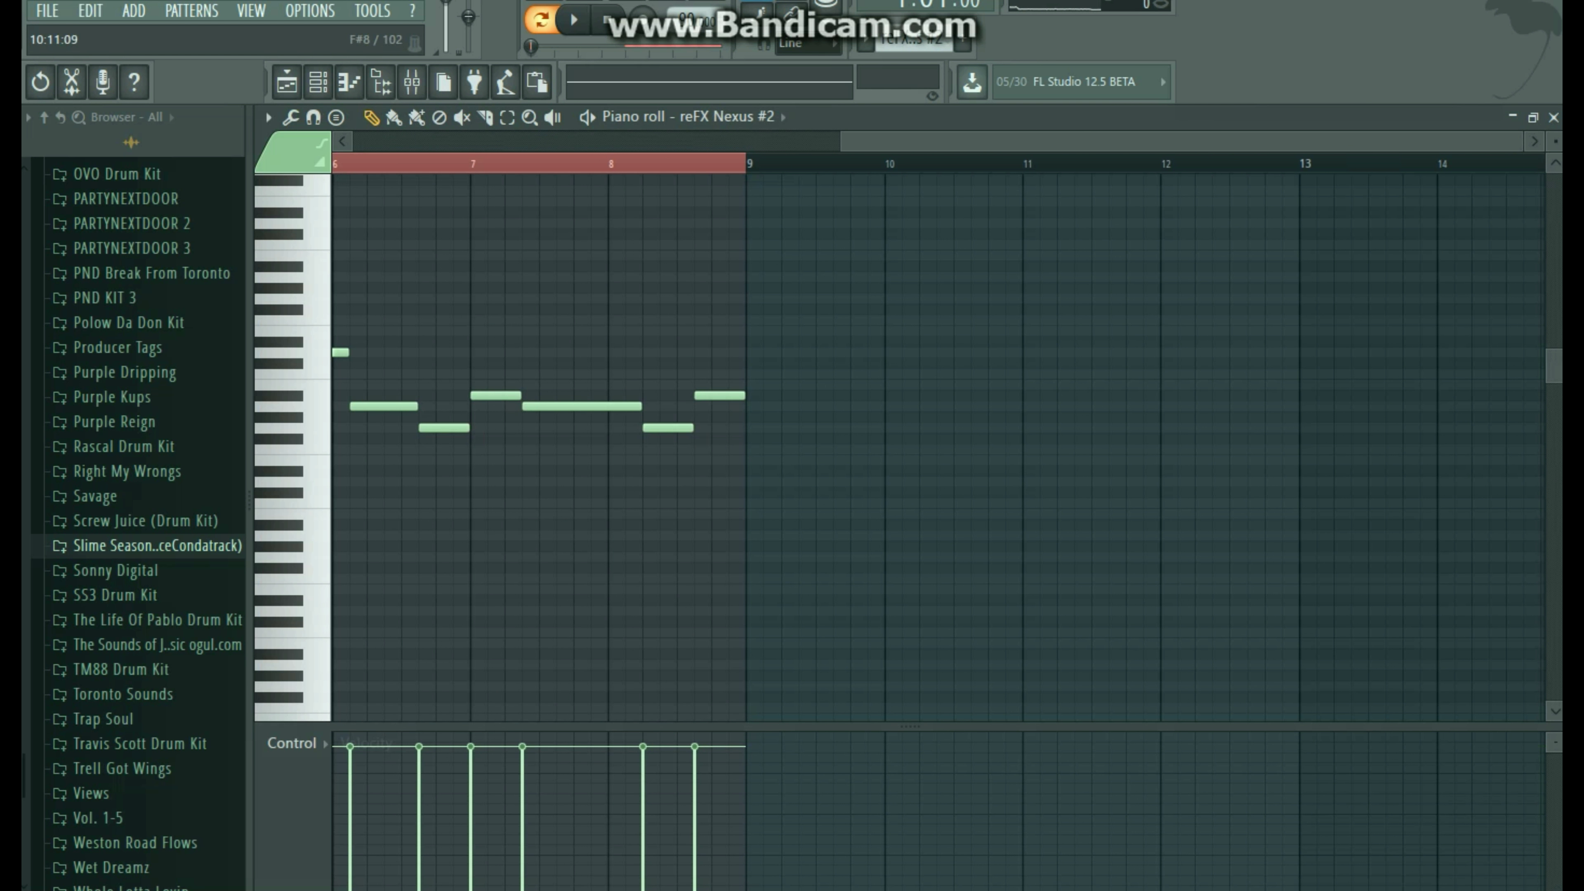
pyautogui.moveTo(842, 141); pyautogui.dragTo(354, 142)
pyautogui.moveTo(1038, 163); pyautogui.dragTo(334, 164)
pyautogui.keyDown('ctrl'); pyautogui.click(691, 163); pyautogui.keyUp('ctrl')
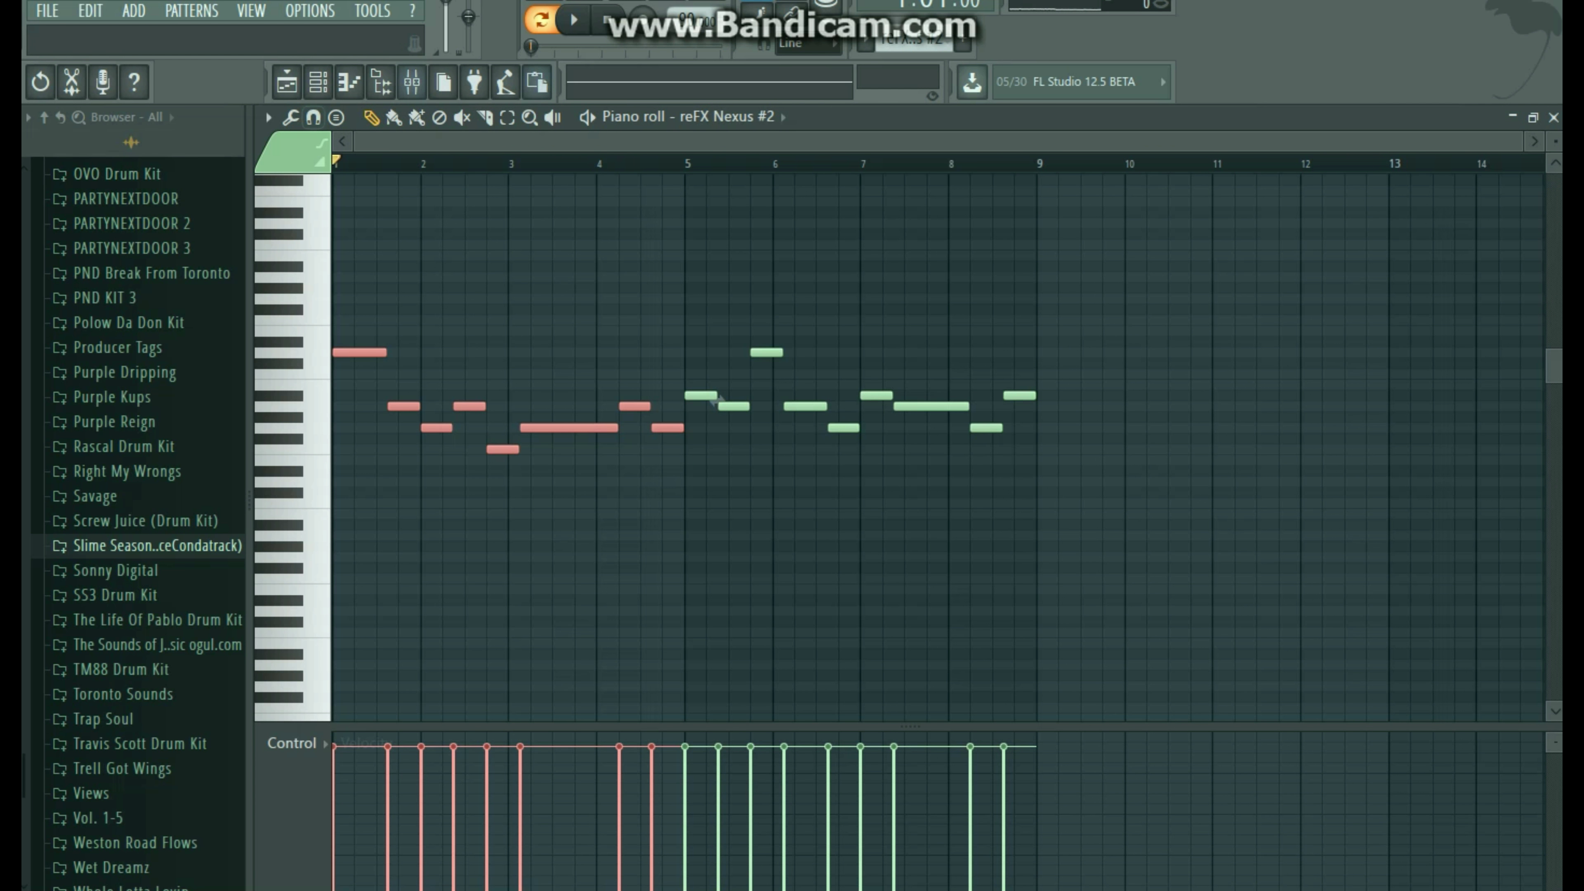
# Close the piano roll, open the reFX Nexus #2 instrument and audition its Therapy Plucked preset.
pyautogui.click(1554, 117)
pyautogui.click(413, 425)
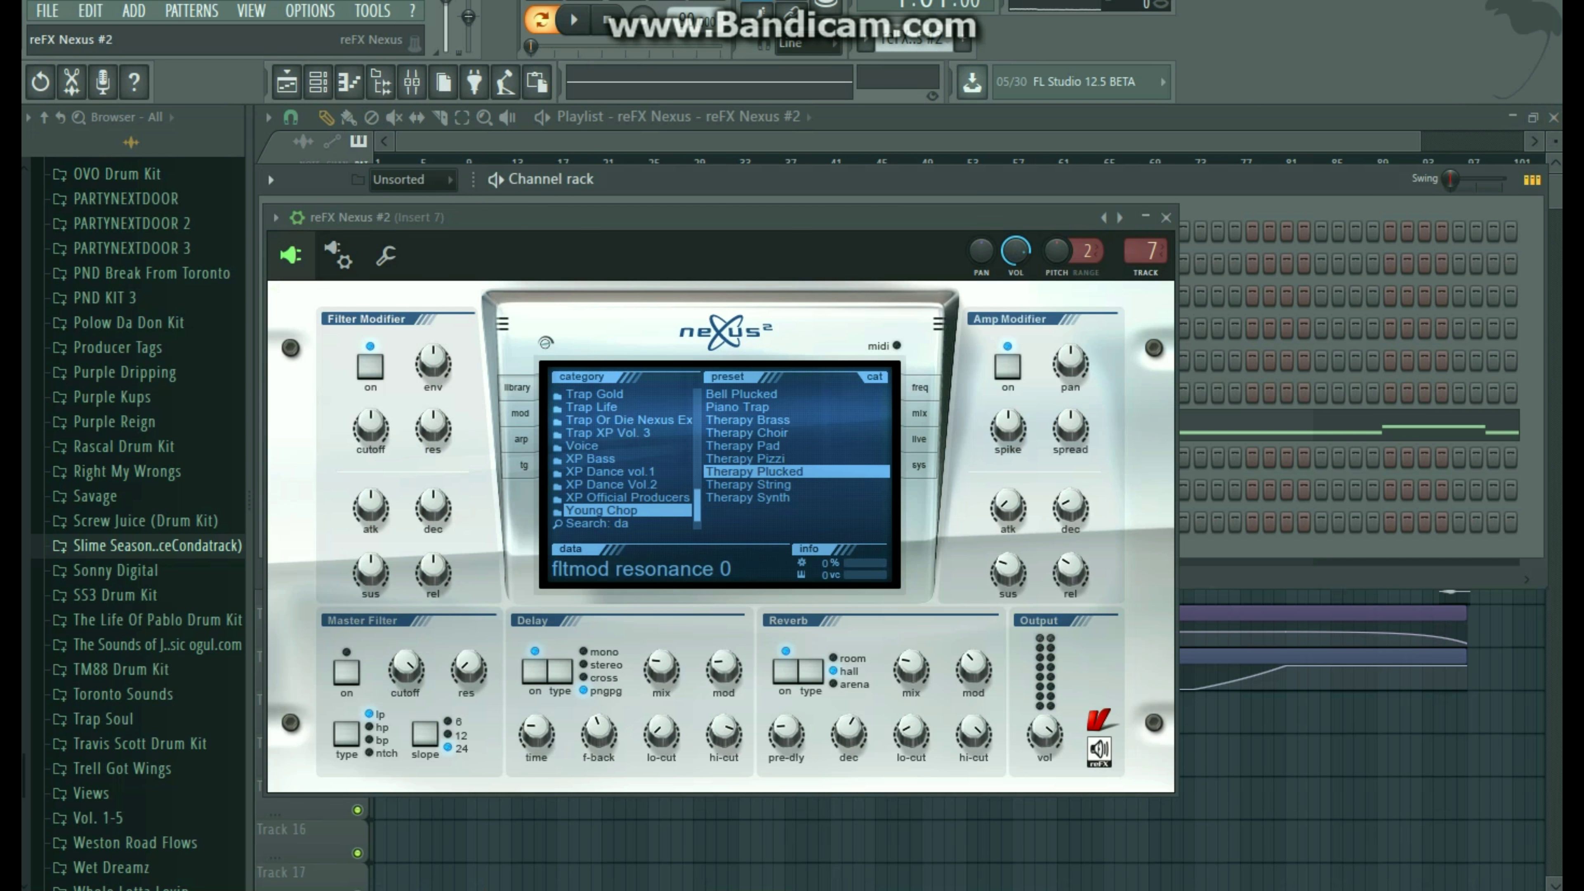
pyautogui.click(754, 473)
pyautogui.press('g')
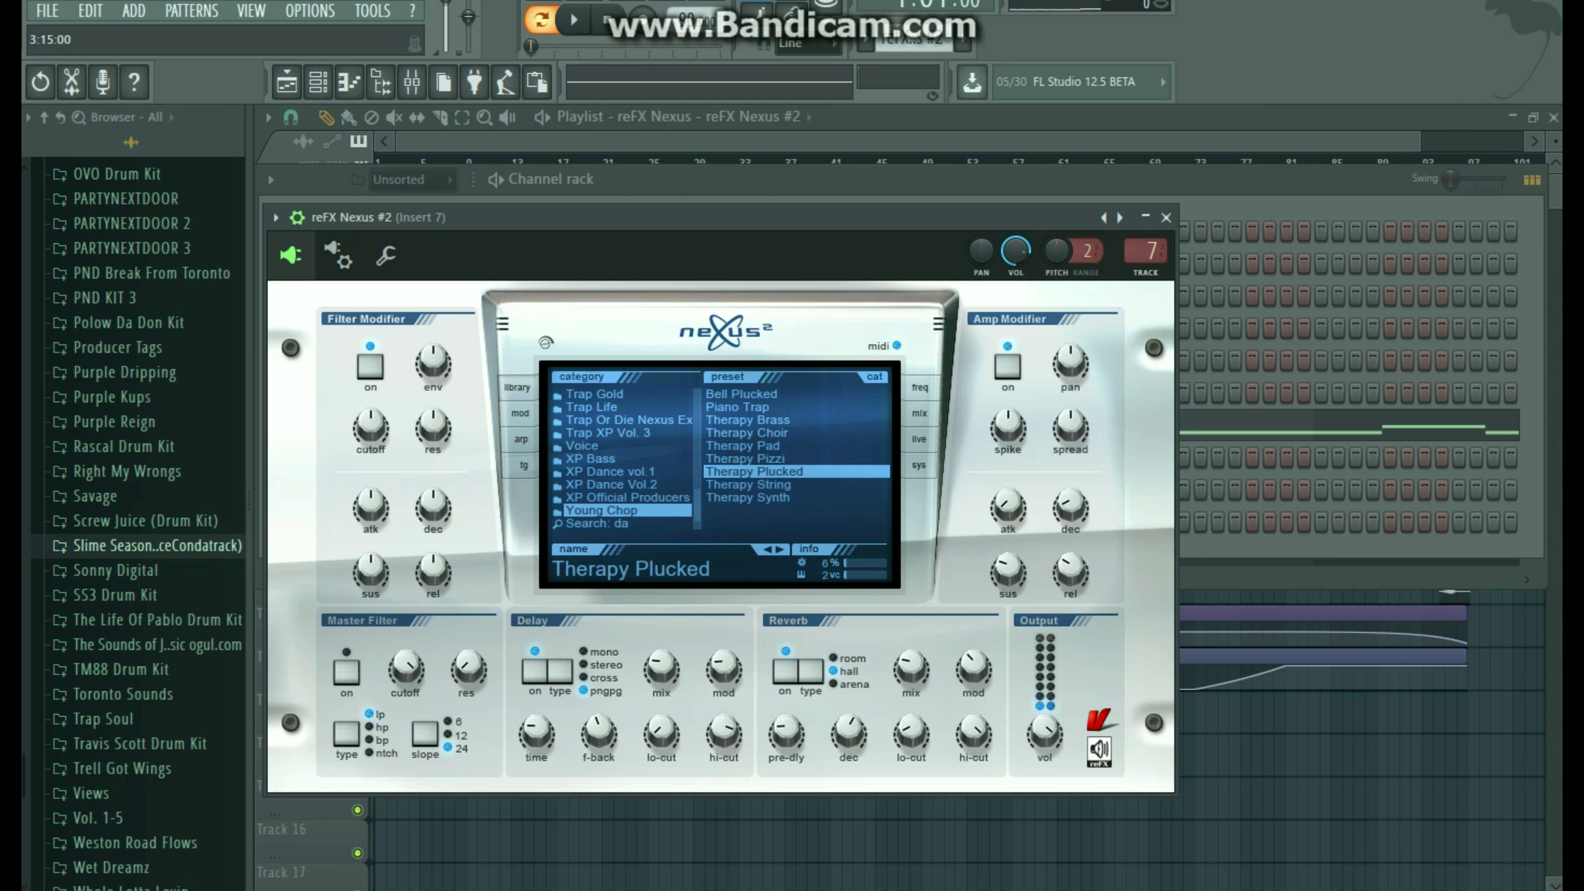
# Play the reFX Nexus #2 pattern in the piano roll, and return to the playlist.
pyautogui.click(1166, 217)
pyautogui.press('F7')
pyautogui.press('space')
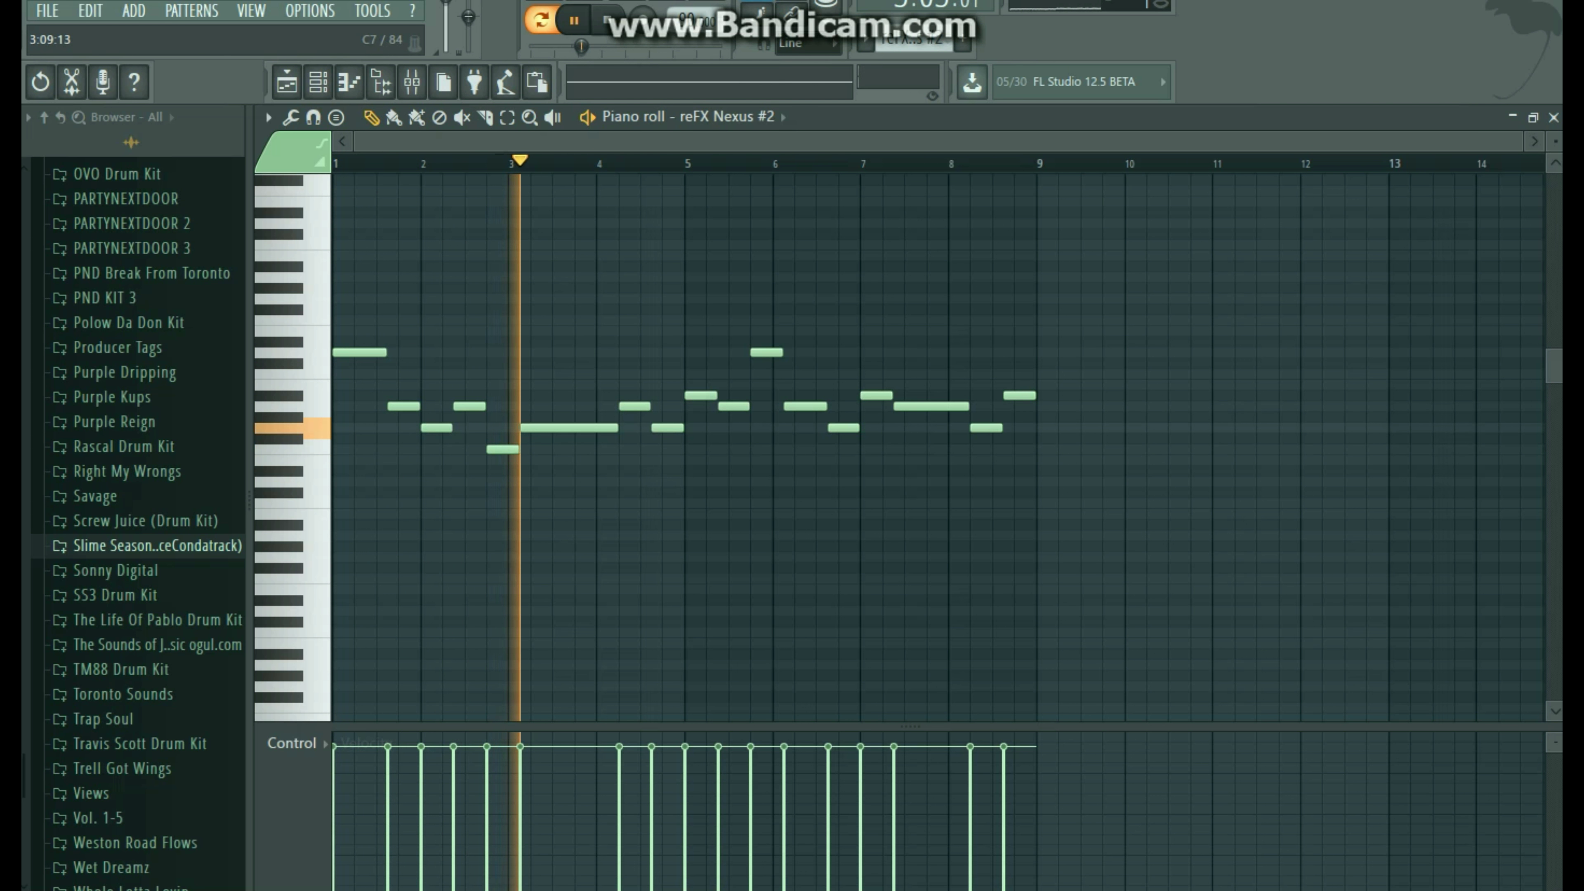
pyautogui.scroll(-4, 936, 447)
pyautogui.scroll(1, 936, 446)
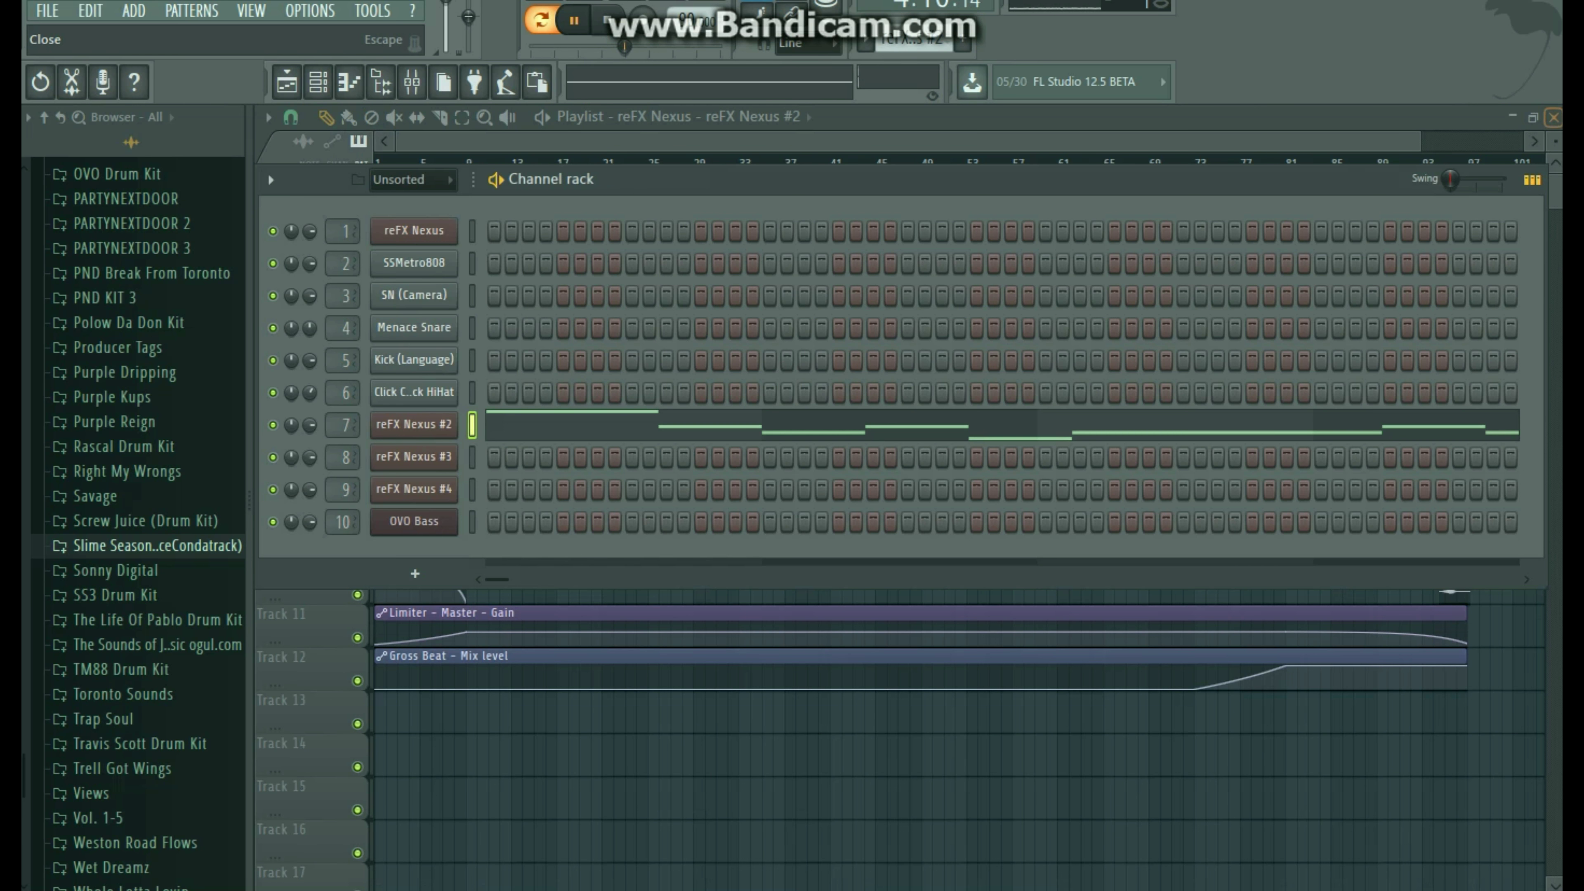
pyautogui.click(267, 111)
pyautogui.press('Escape')
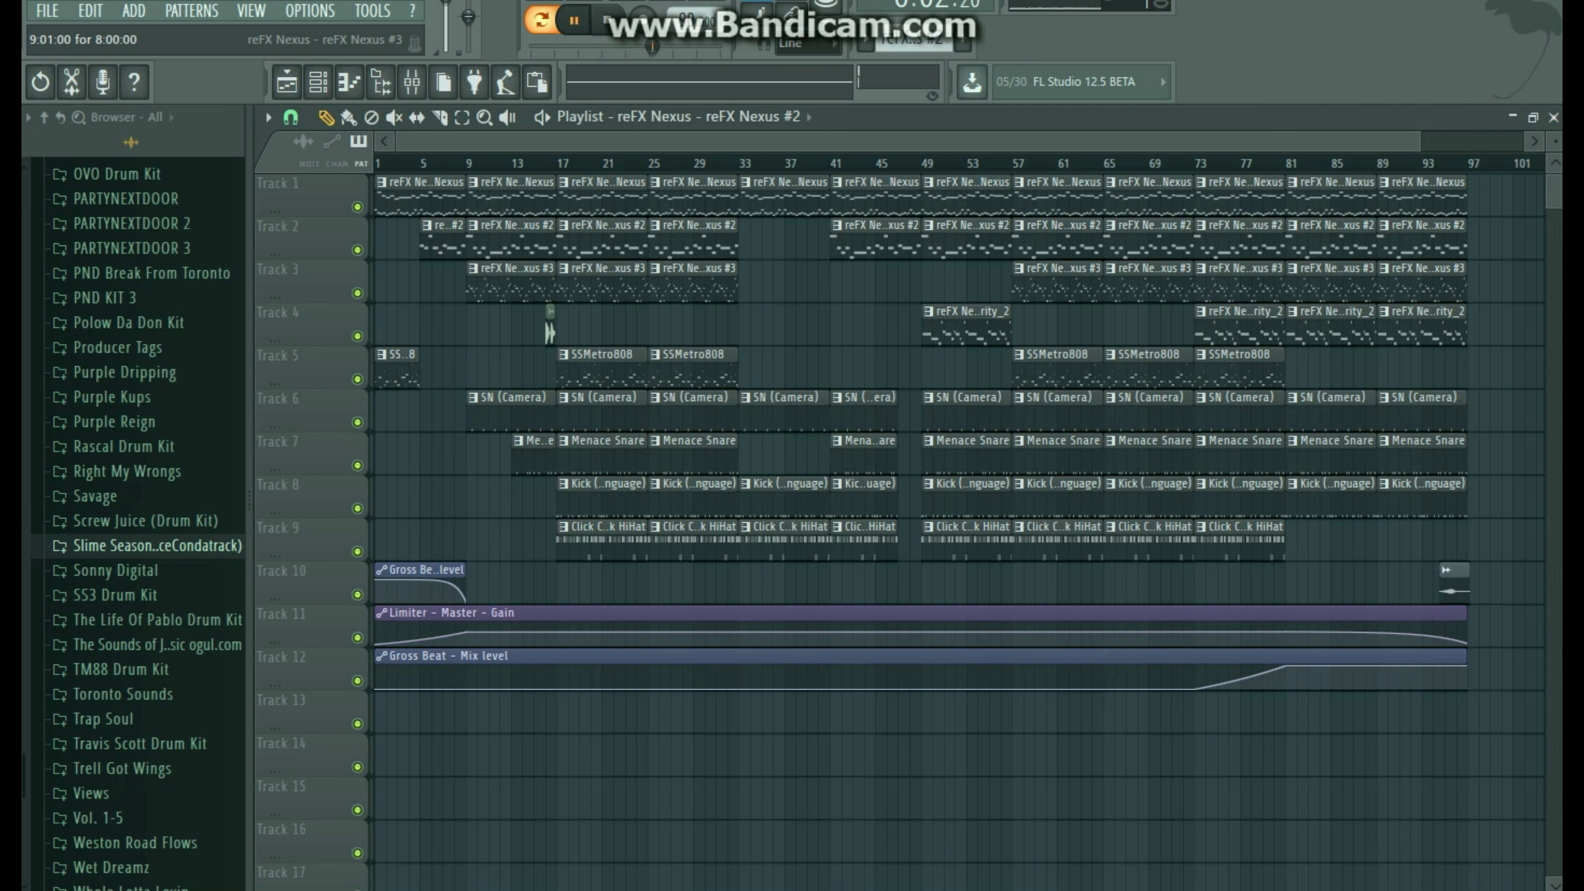
# Stop playback and view the notes of the reFX Nexus #3 pattern from Track 3 in the piano roll.
pyautogui.click(511, 278)
pyautogui.press('space')
pyautogui.press('F7')
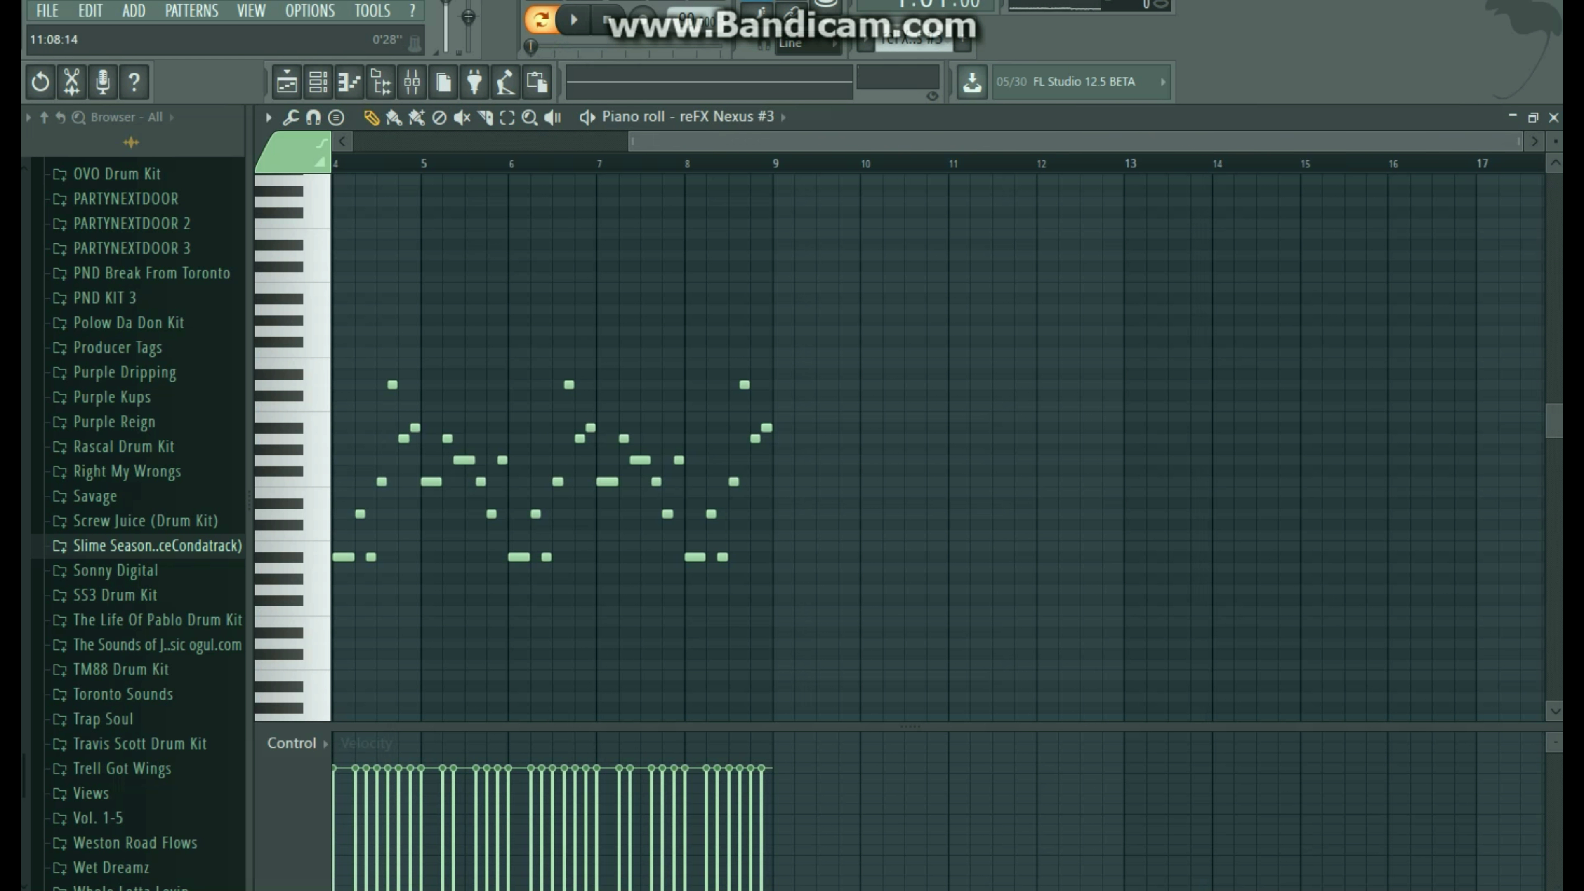
pyautogui.click(1553, 117)
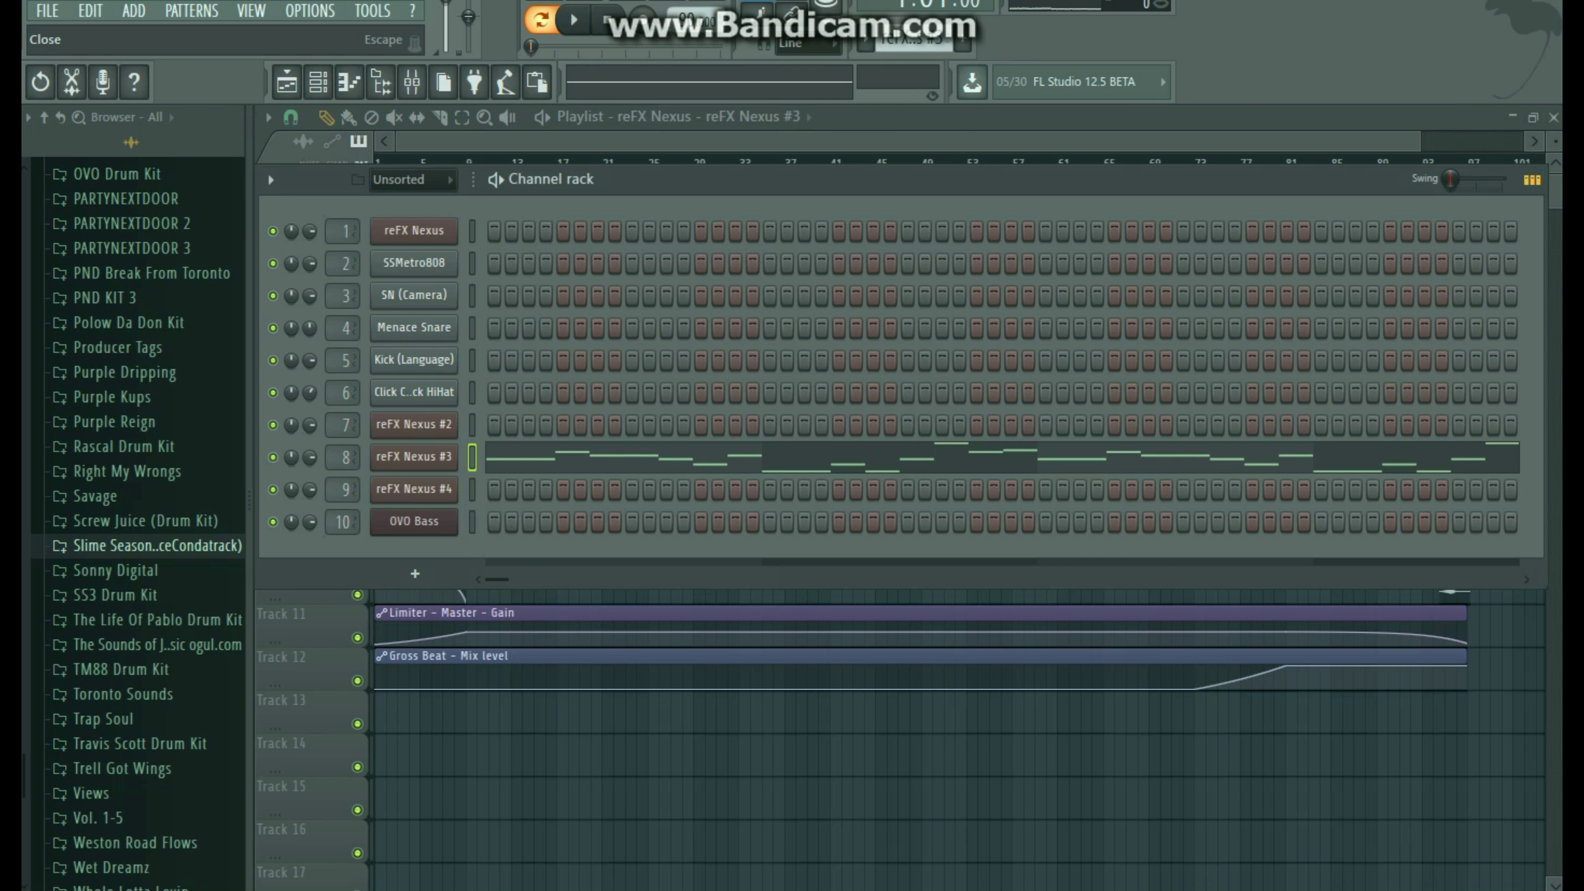
# Open the reFX Nexus #3 instrument, load the Metro Guitar preset and audition it with a few notes.
pyautogui.click(414, 456)
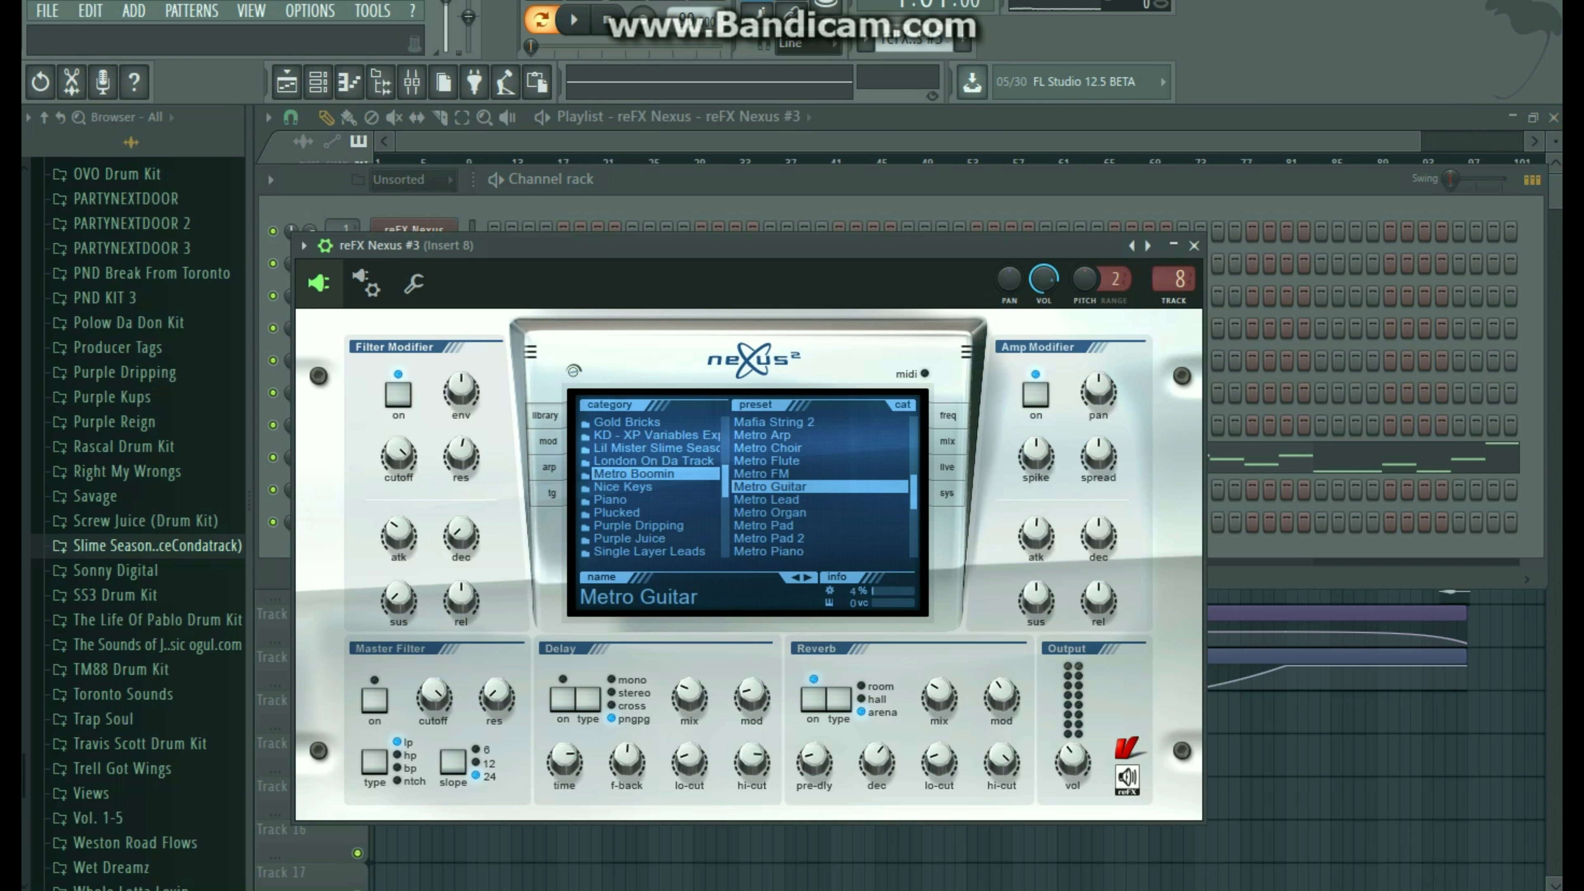
pyautogui.click(773, 487)
pyautogui.press('g')
pyautogui.press('b')
pyautogui.press('m')
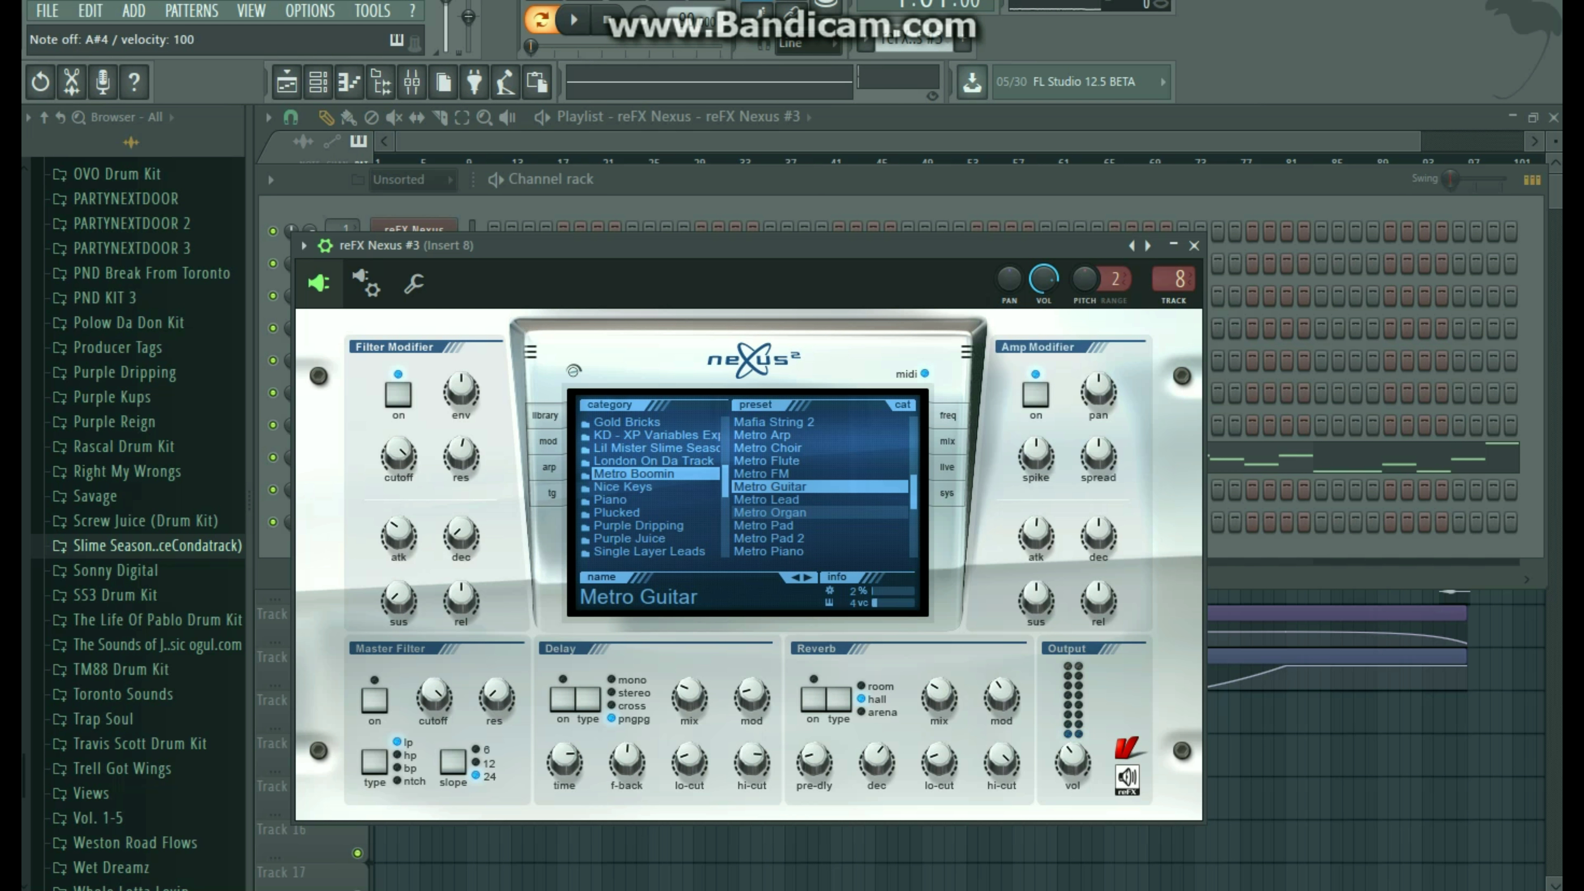
pyautogui.click(1194, 246)
# Play the full reFX Nexus #3 pattern in the piano roll, and return to the playlist with playback stopped.
pyautogui.click(905, 451)
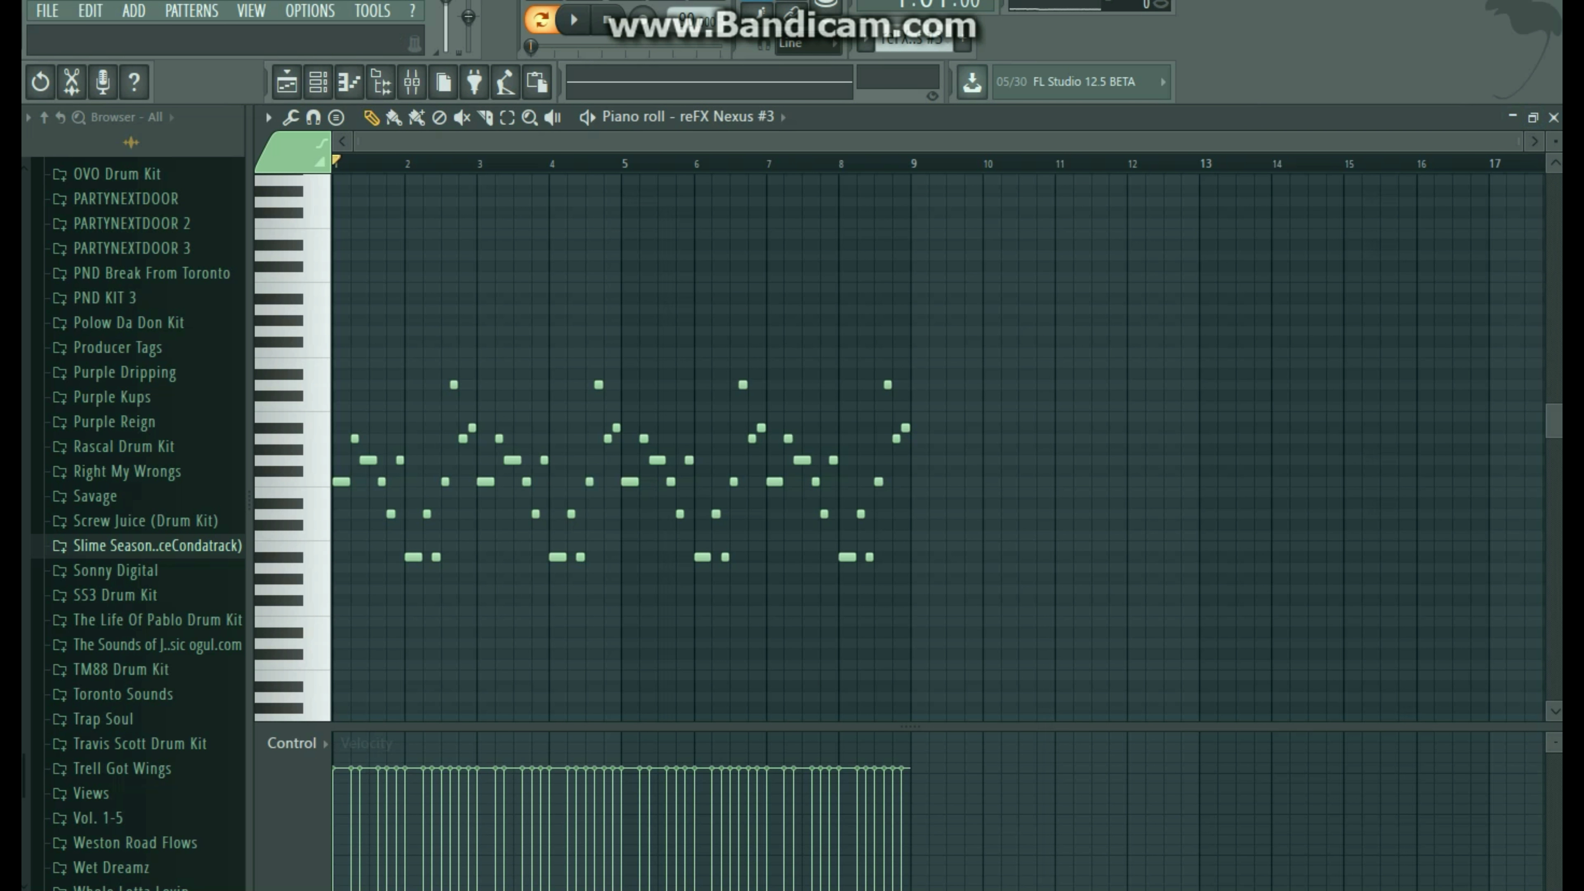
pyautogui.moveTo(1520, 141); pyautogui.dragTo(1153, 141)
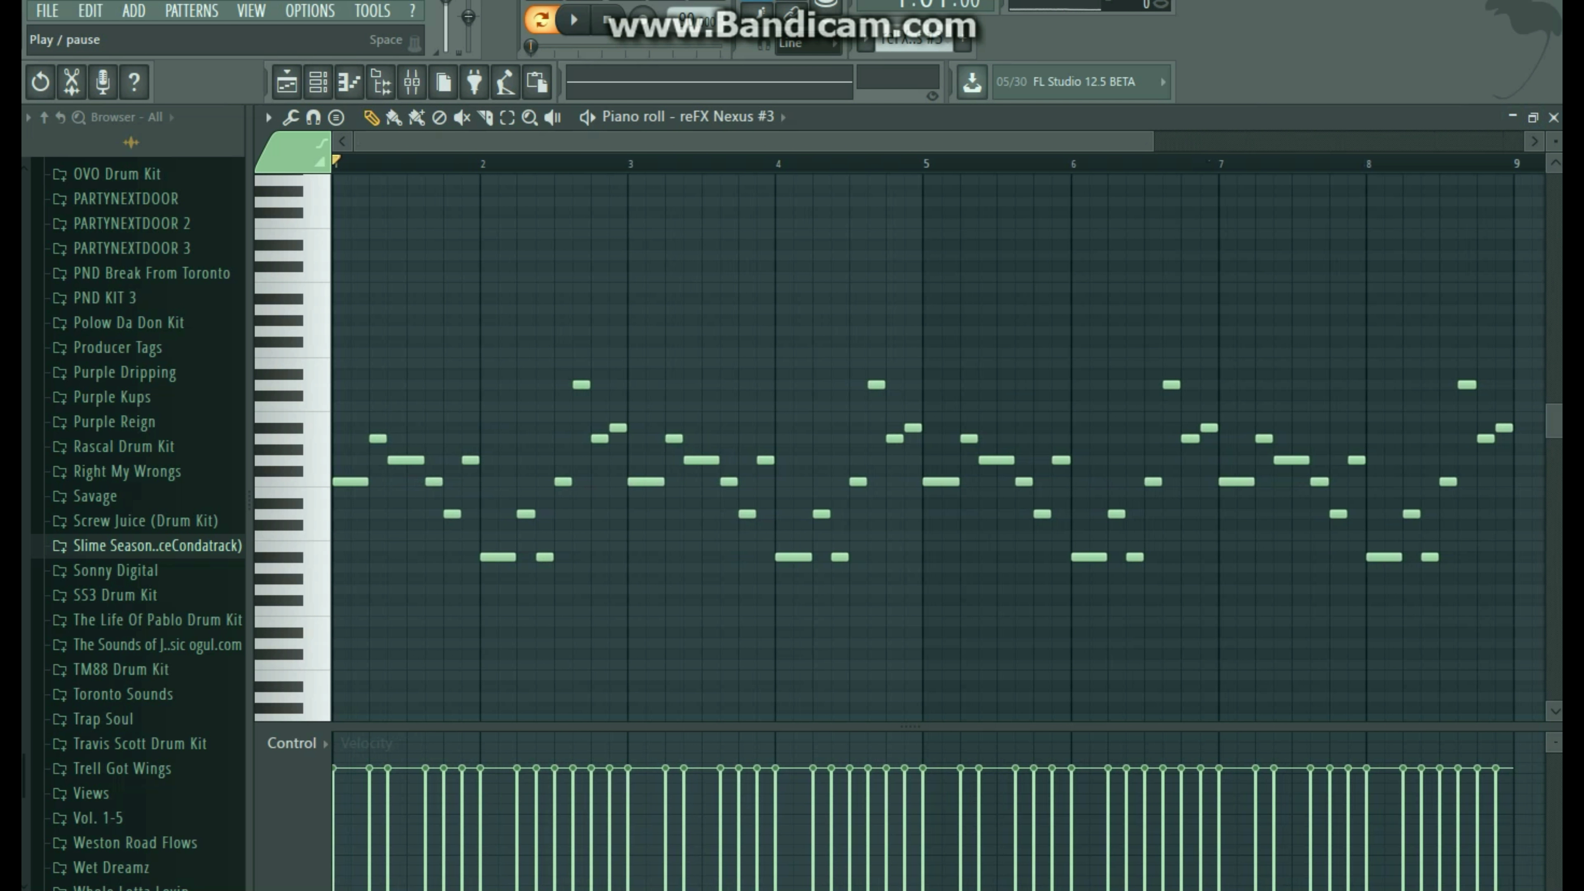
pyautogui.press('space')
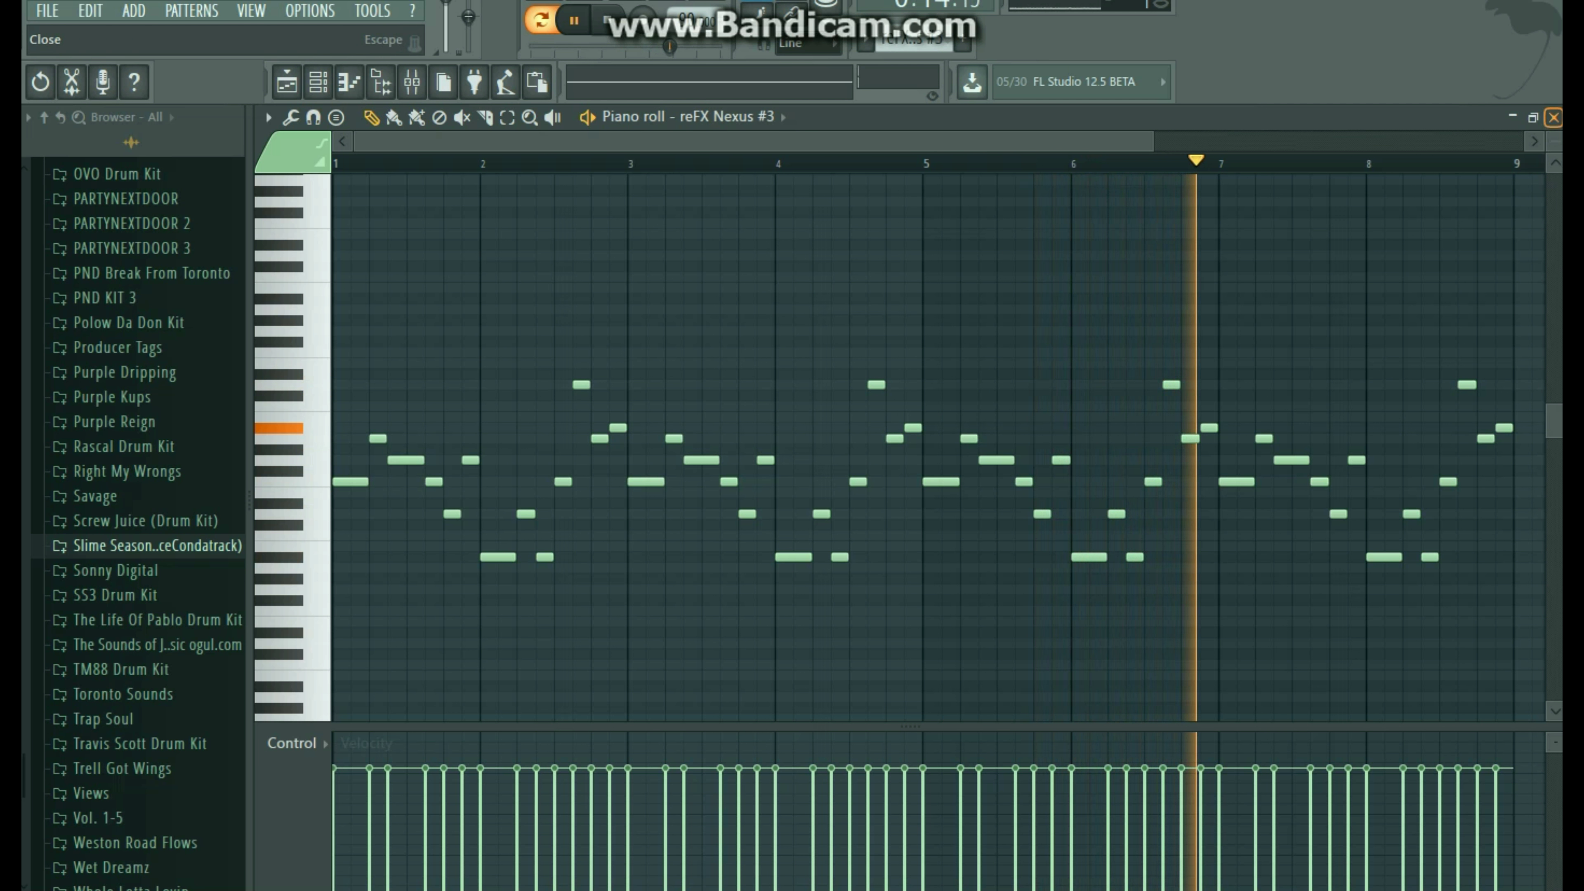
pyautogui.click(1553, 117)
pyautogui.click(921, 756)
pyautogui.press('l')
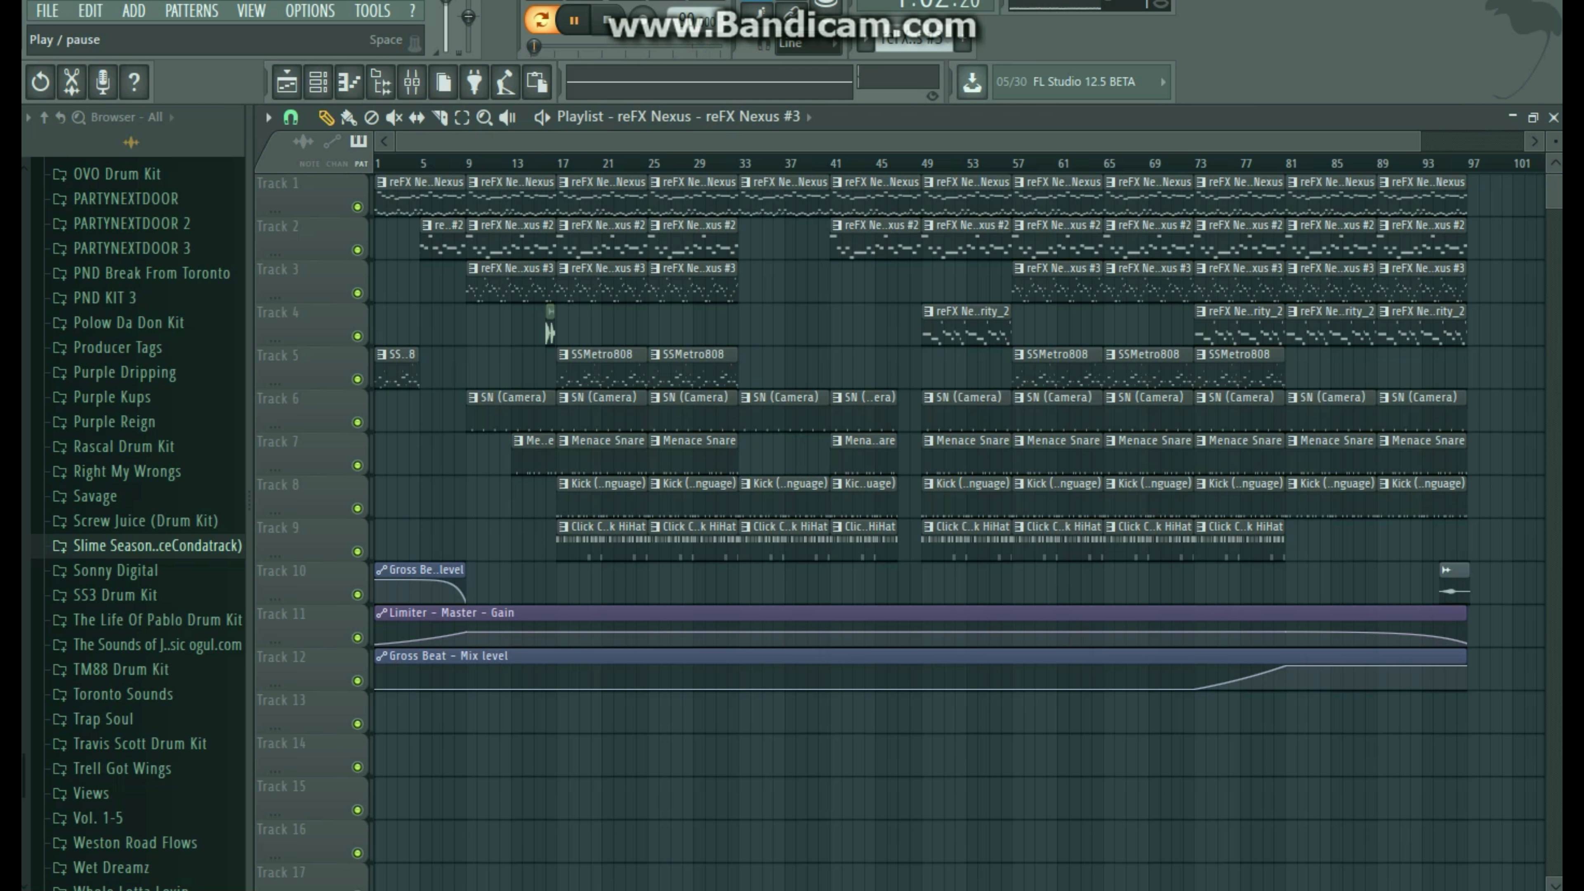
pyautogui.press('space')
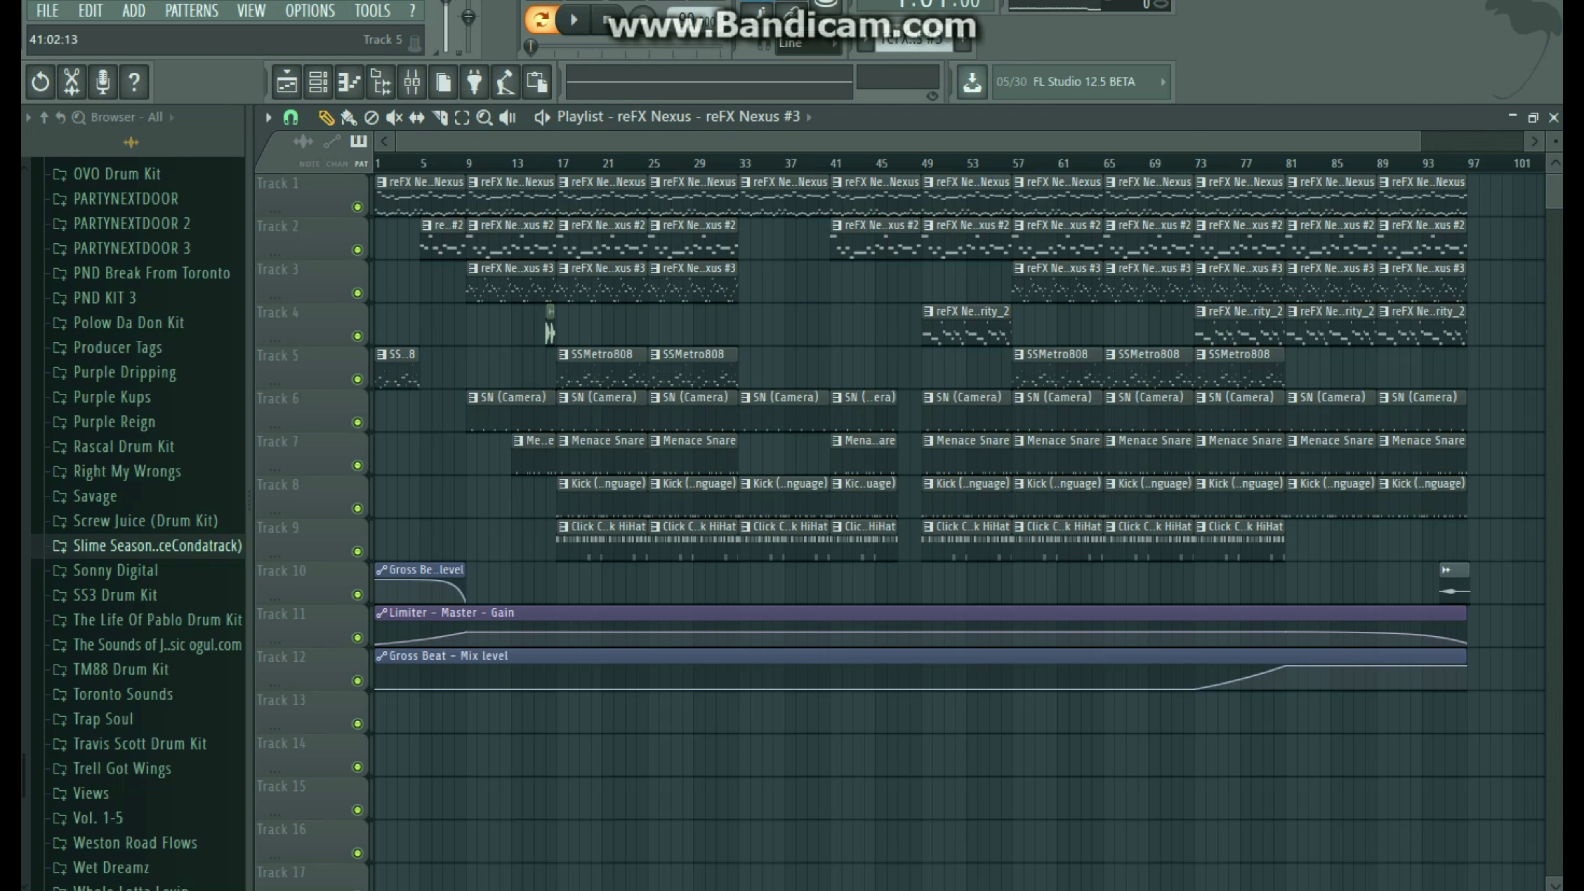
# View the notes of the Purity_2 pattern from Track 4 and audition the KD Sexy Keyz preset in reFX Nexus #4.
pyautogui.doubleClick(966, 311)
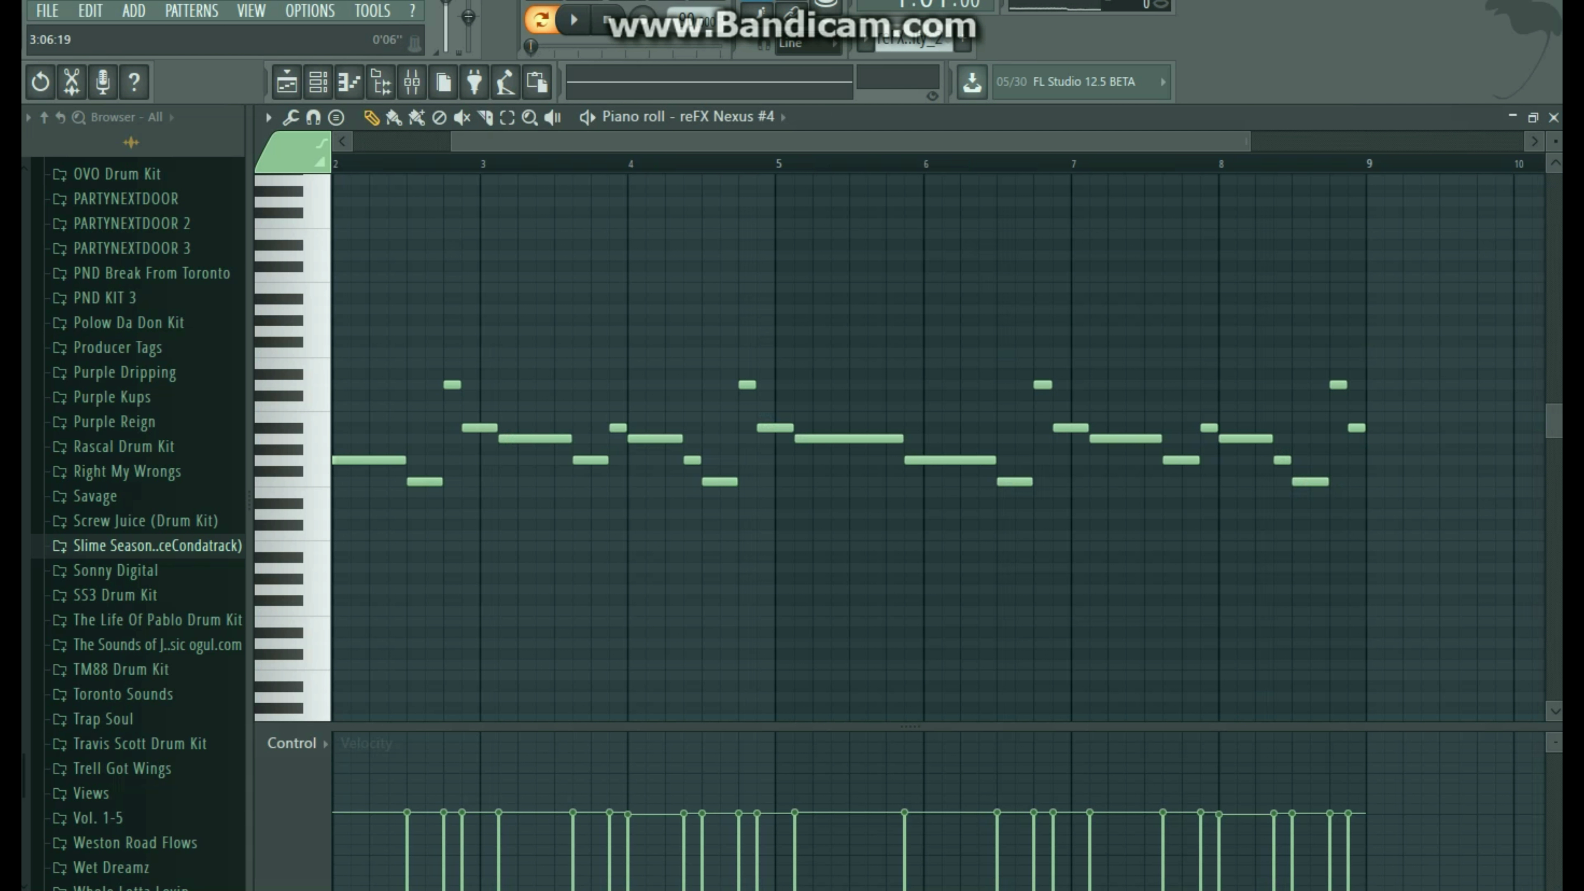
pyautogui.moveTo(453, 141); pyautogui.dragTo(356, 141)
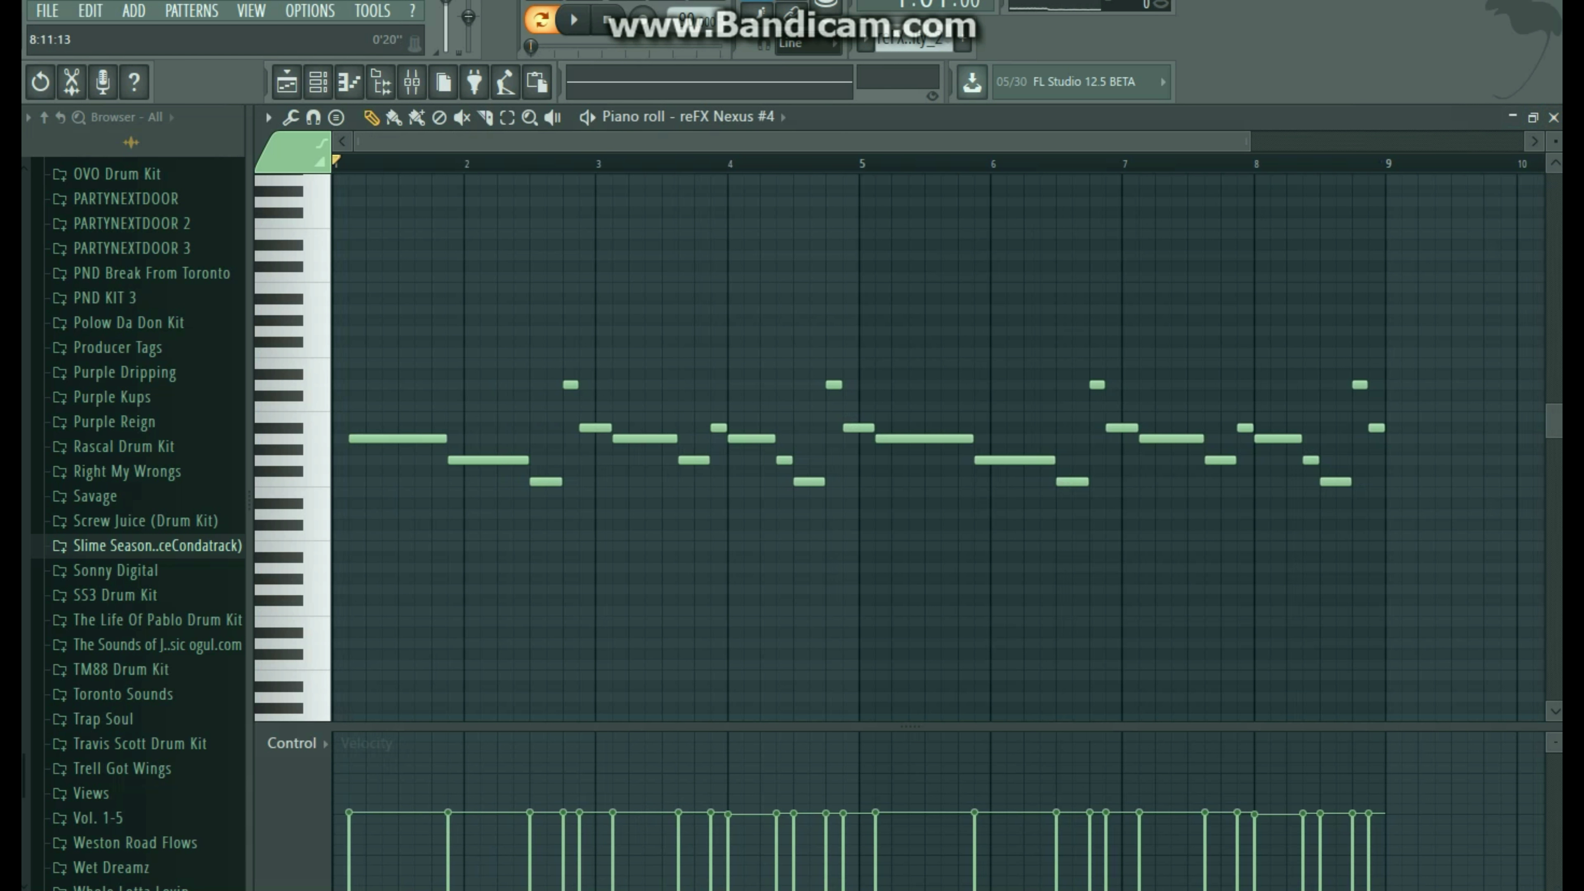
pyautogui.click(1553, 118)
pyautogui.click(415, 490)
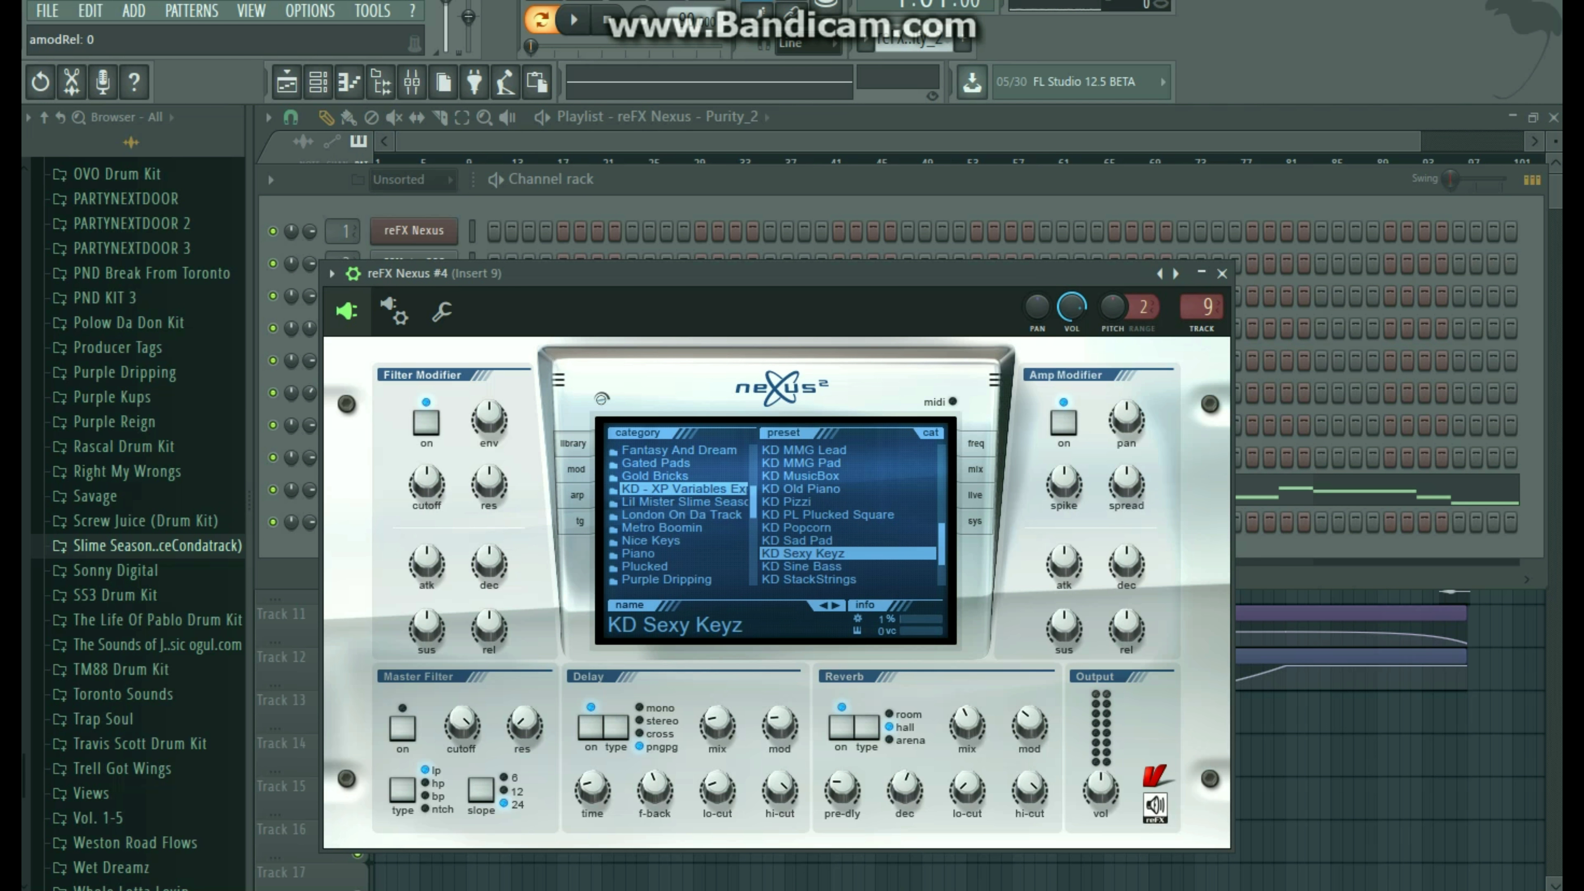
pyautogui.press('n')
pyautogui.press('n')
pyautogui.press('j')
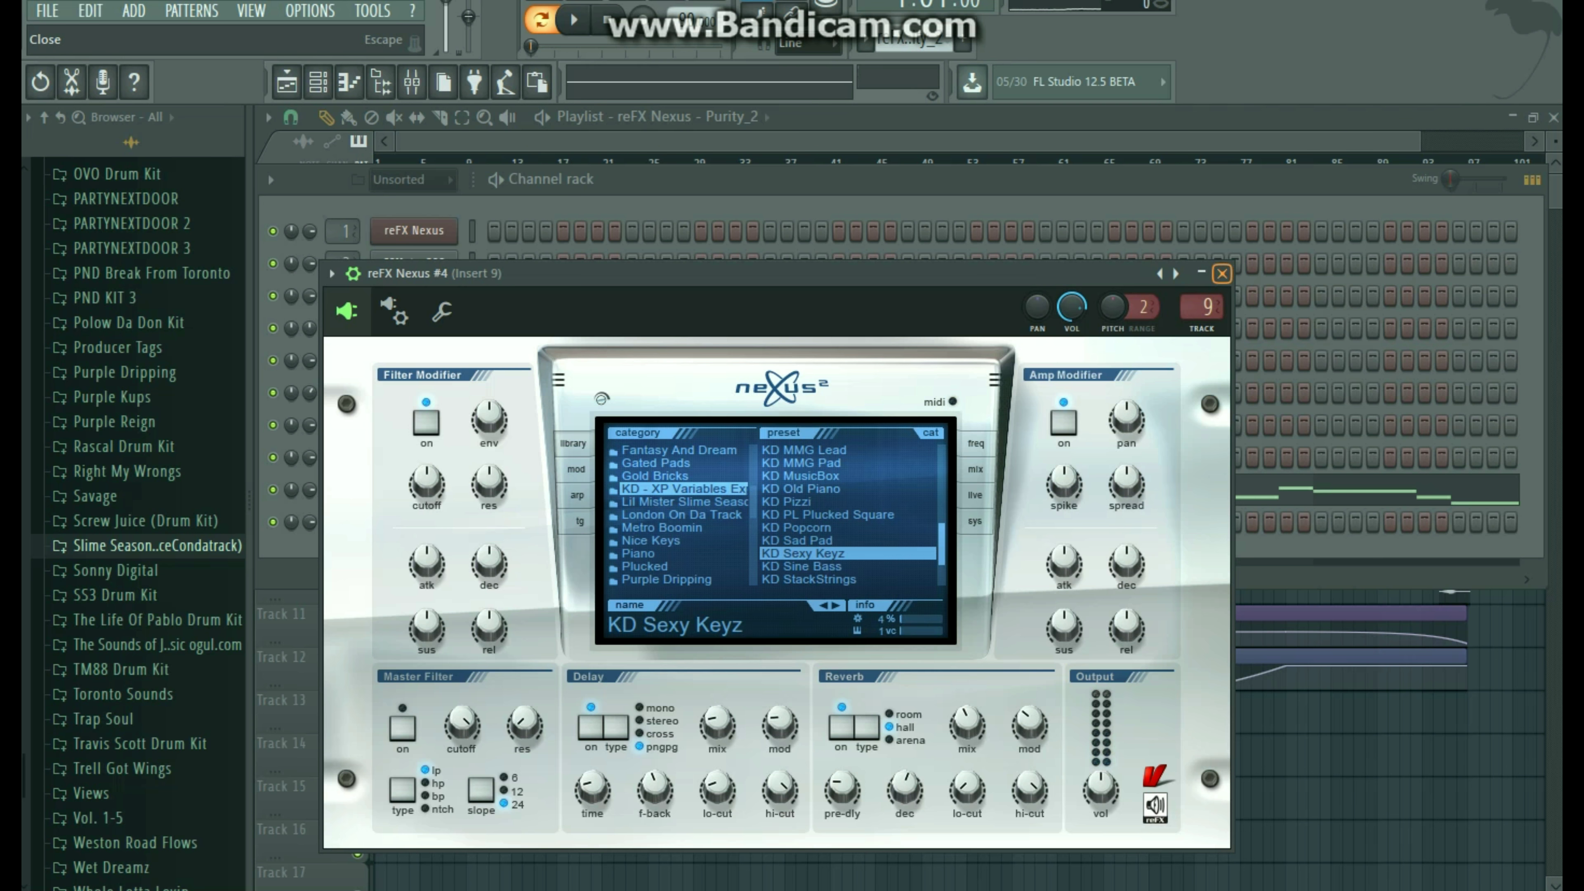
pyautogui.click(1222, 273)
# Play the reFX Nexus #4 notes in the piano roll, and return to the playlist with playback stopped.
pyautogui.press('F7')
pyautogui.moveTo(1121, 141)
pyautogui.mouseDown()
pyautogui.moveTo(1290, 141)
pyautogui.moveTo(1121, 142)
pyautogui.mouseUp()
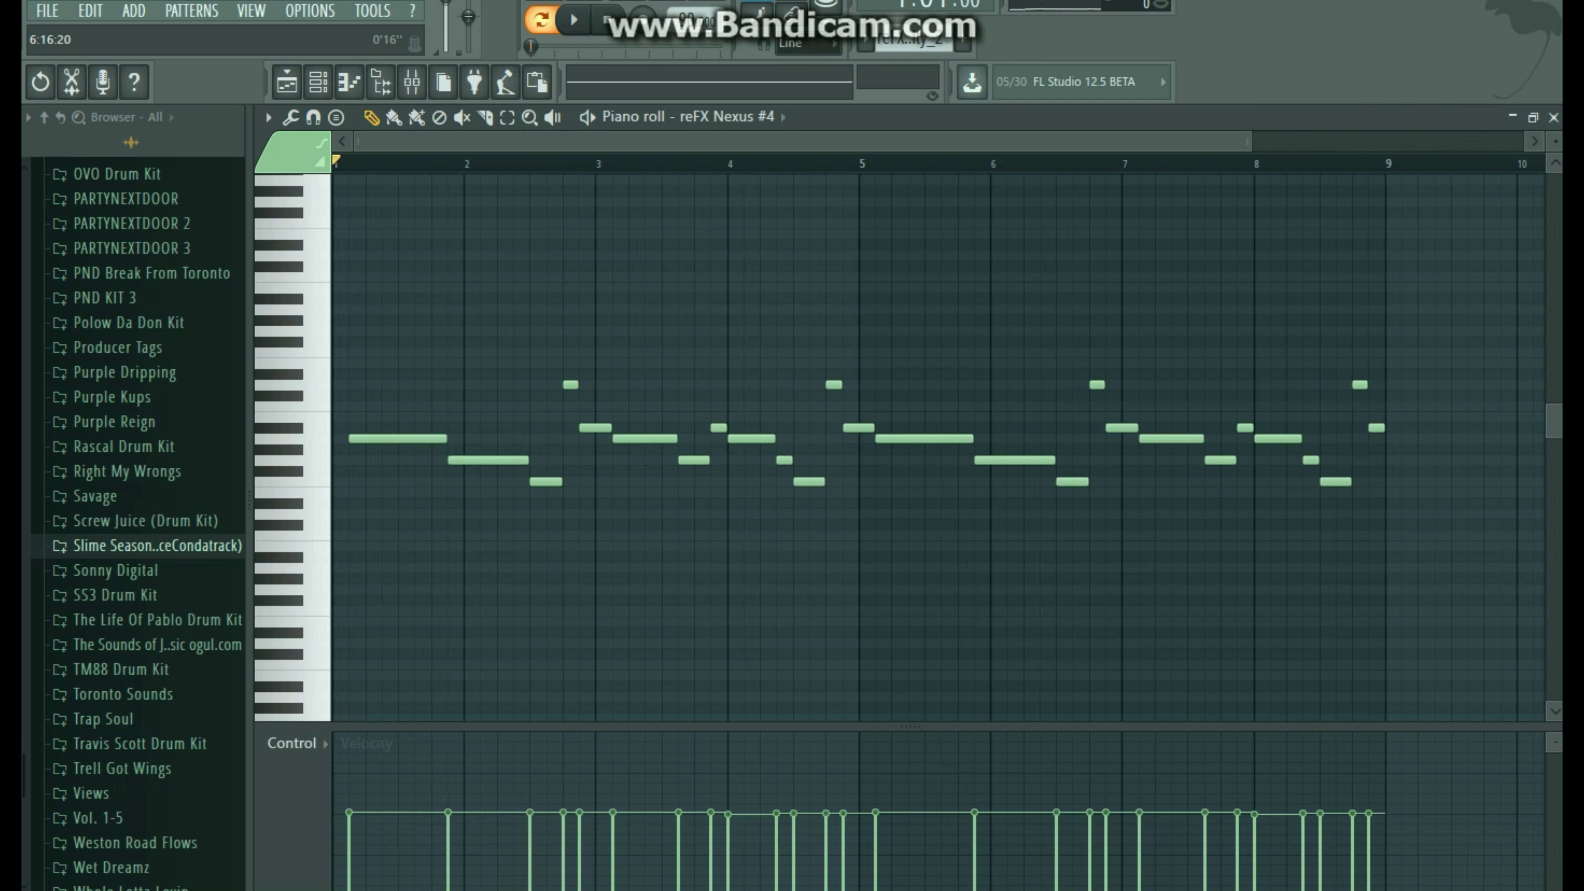
pyautogui.moveTo(1248, 142); pyautogui.dragTo(1135, 142)
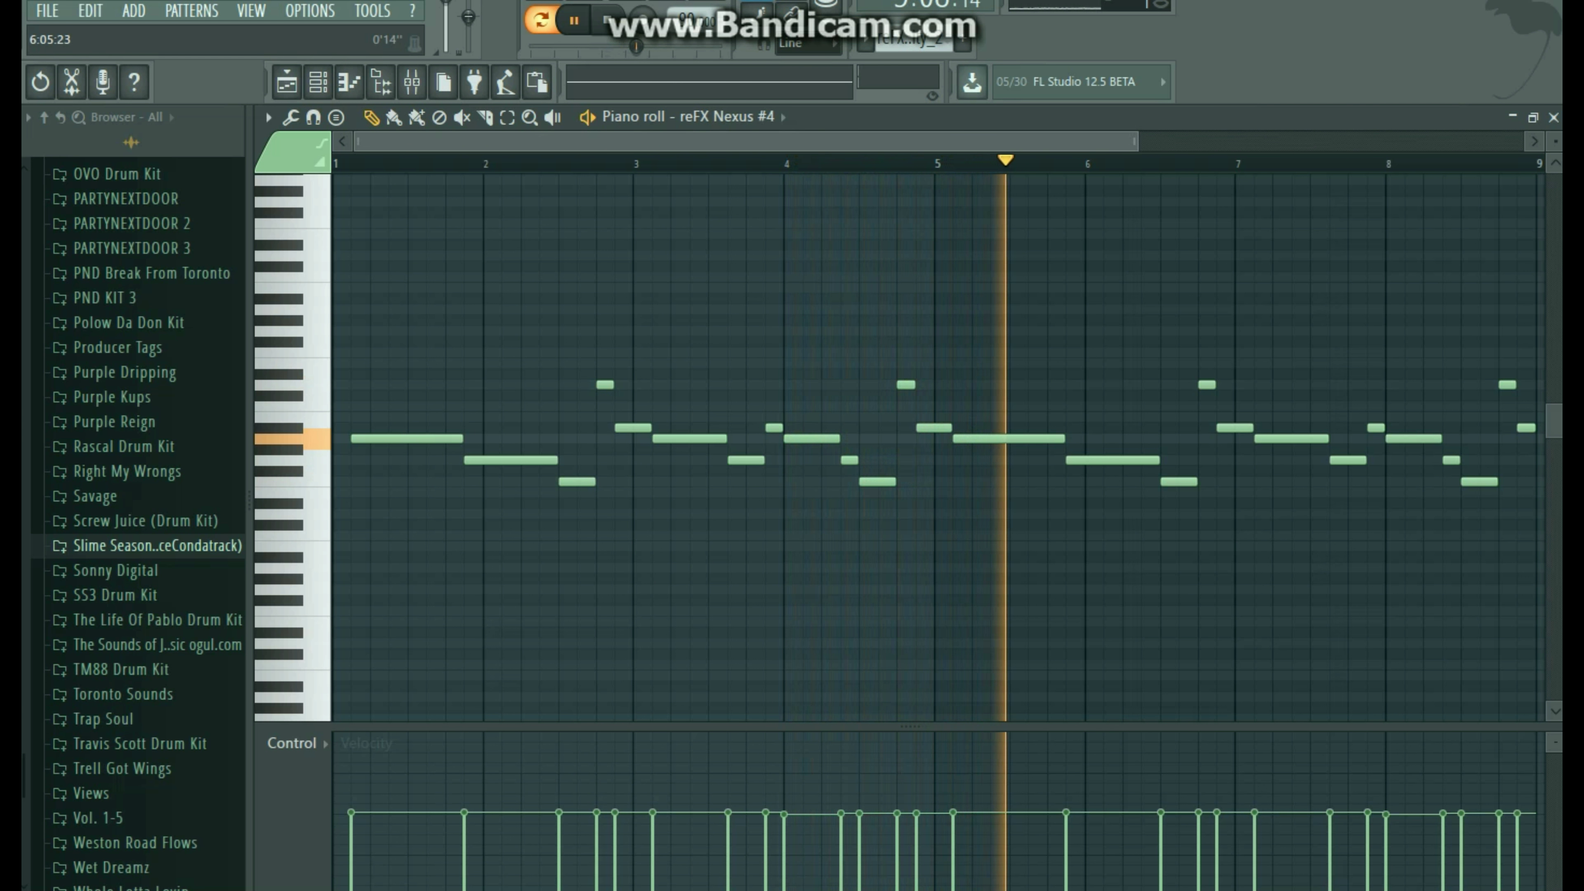
pyautogui.moveTo(1134, 142); pyautogui.dragTo(1386, 141)
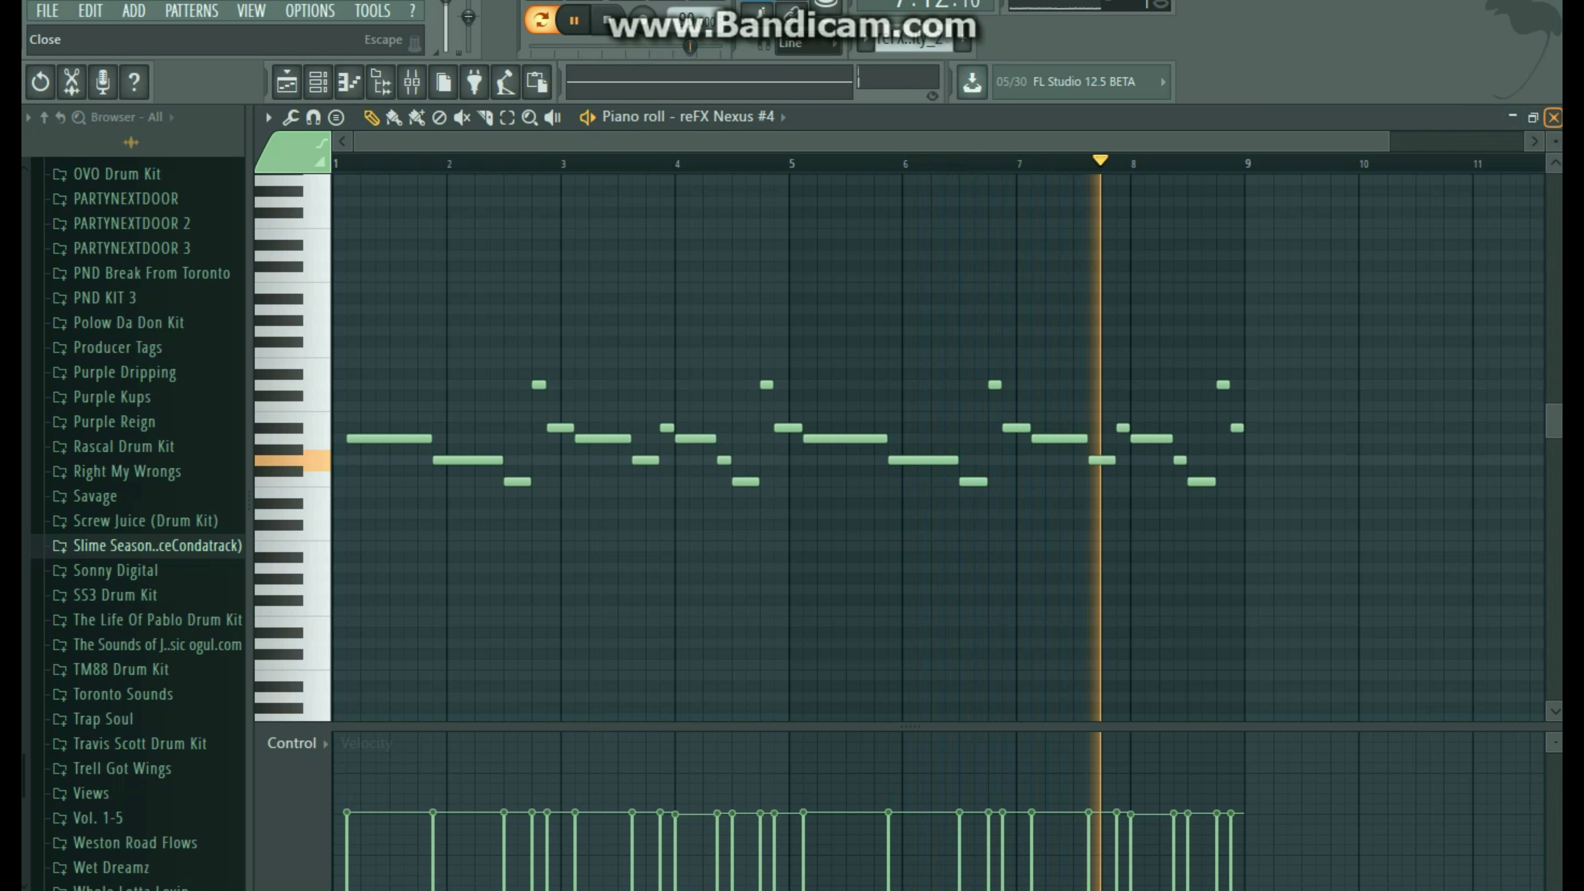
pyautogui.click(1553, 117)
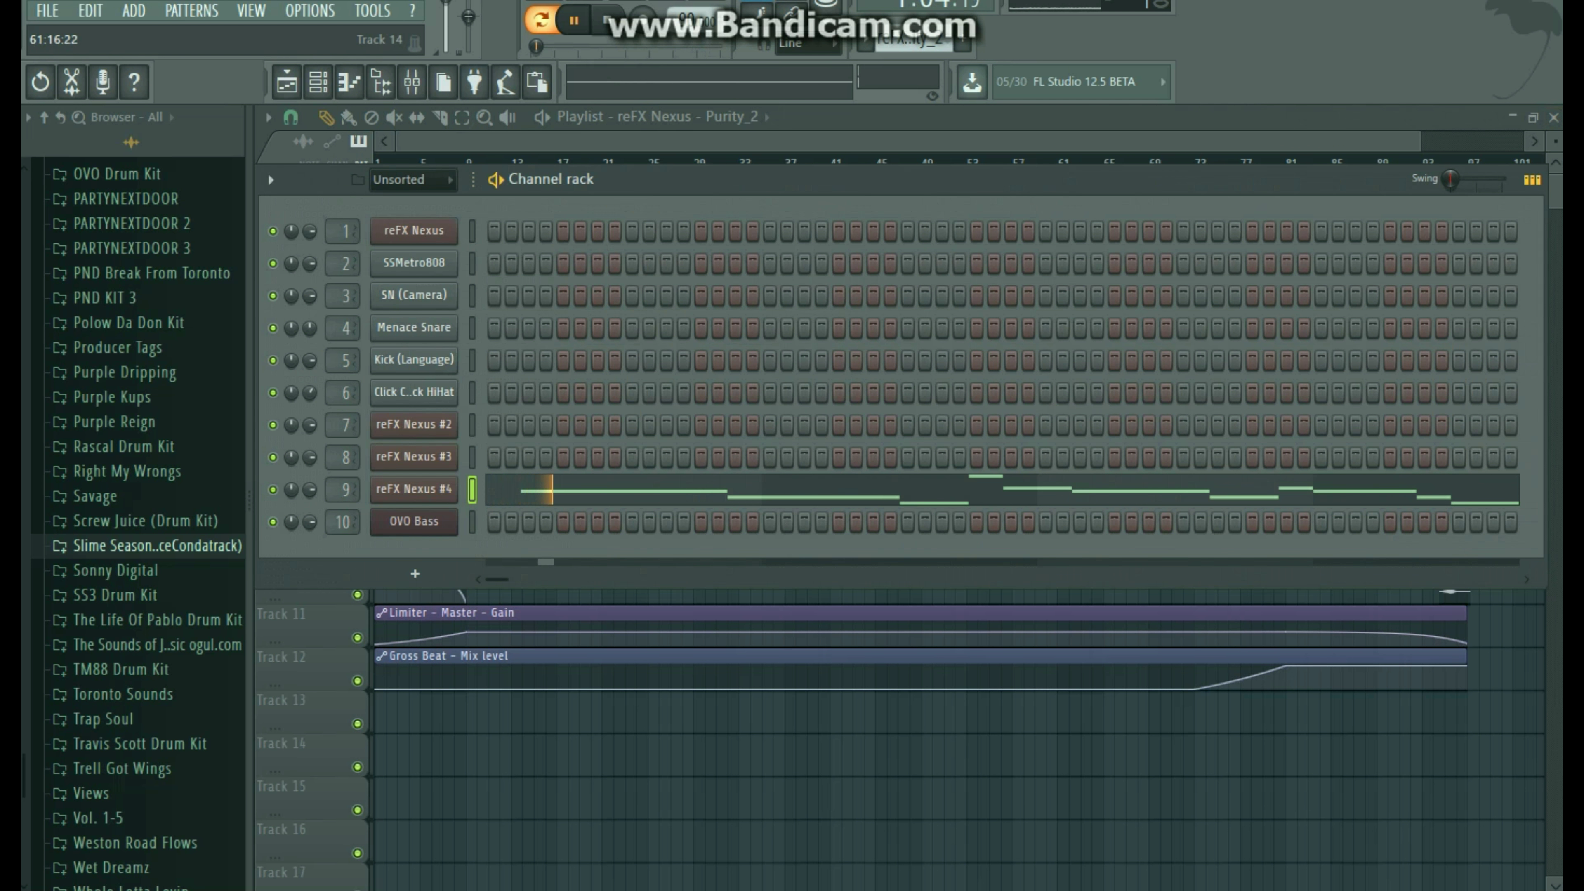
pyautogui.press('F6')
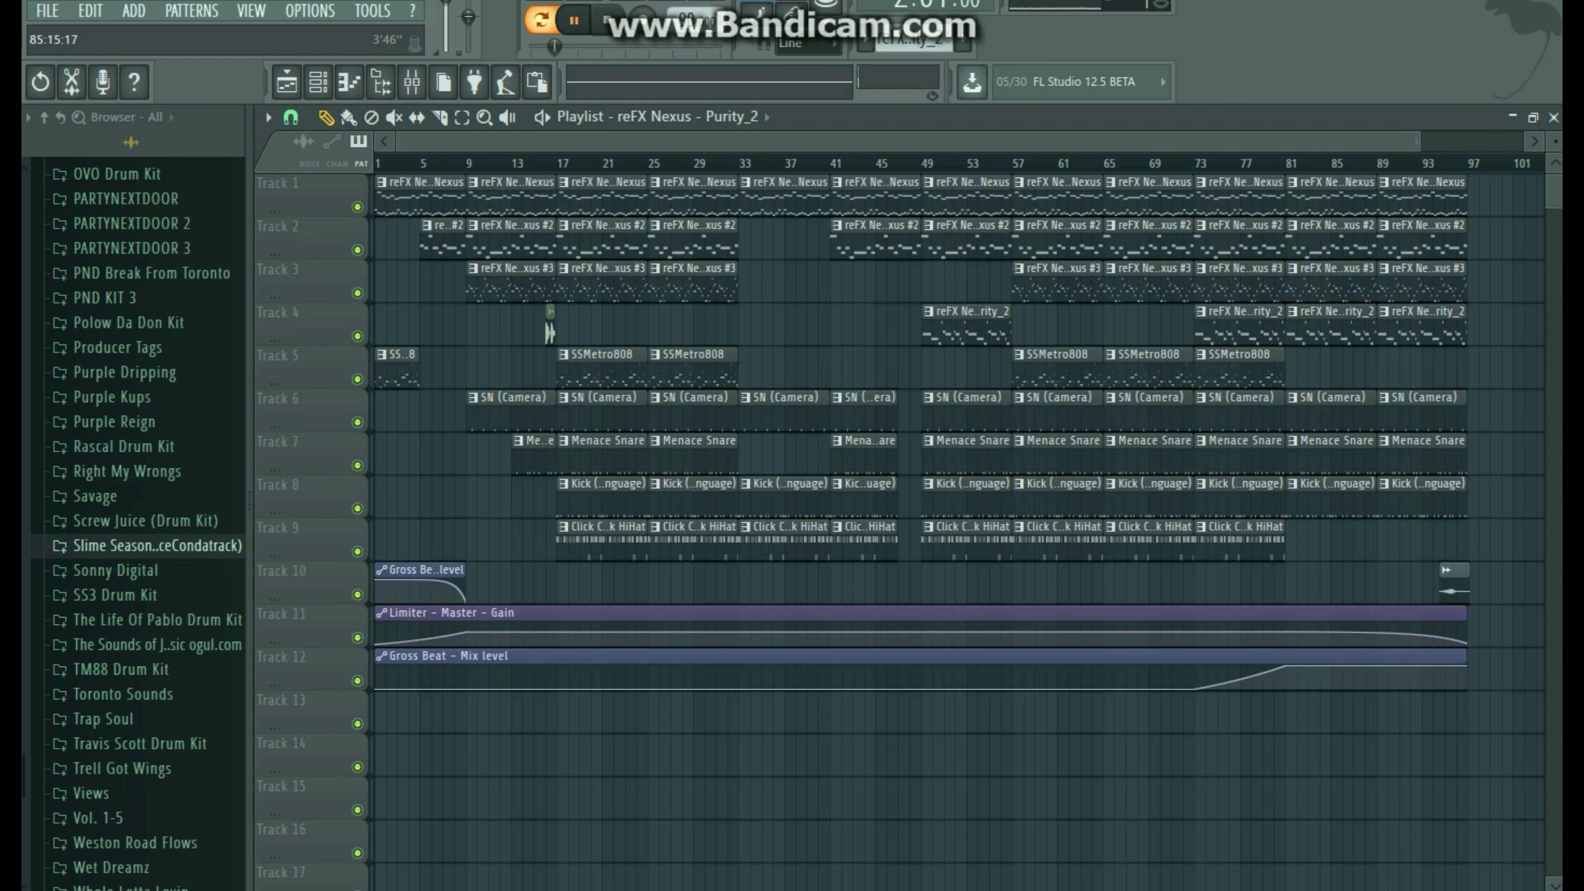
pyautogui.press('space')
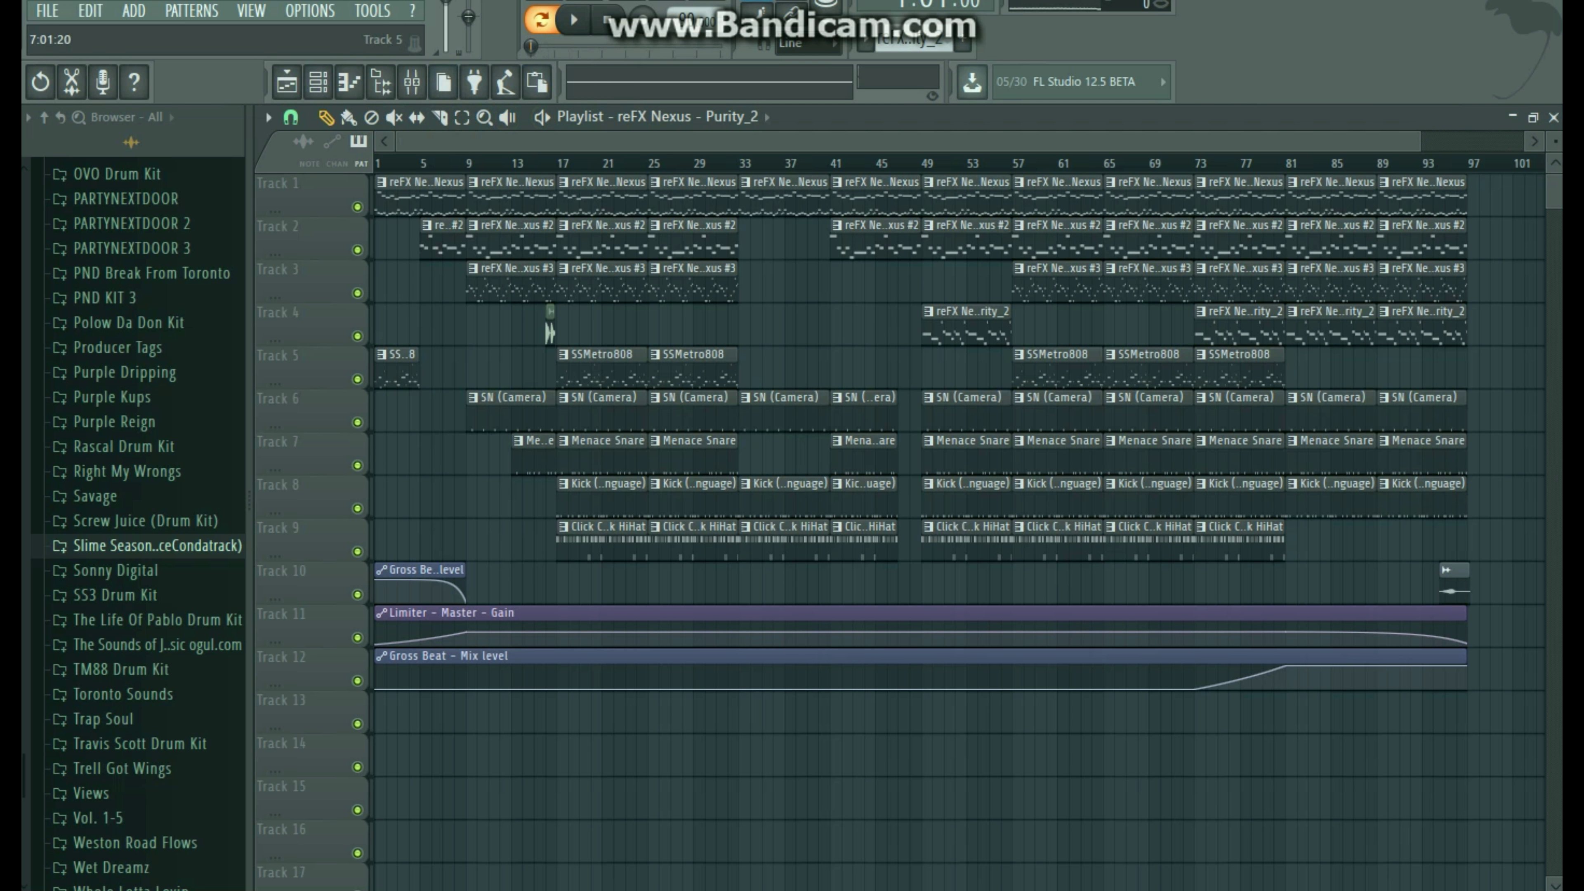
# Open the SN (Camera) pattern from Track 6 in the piano roll and clear the time selection over bars 1 to 8.
pyautogui.doubleClick(563, 397)
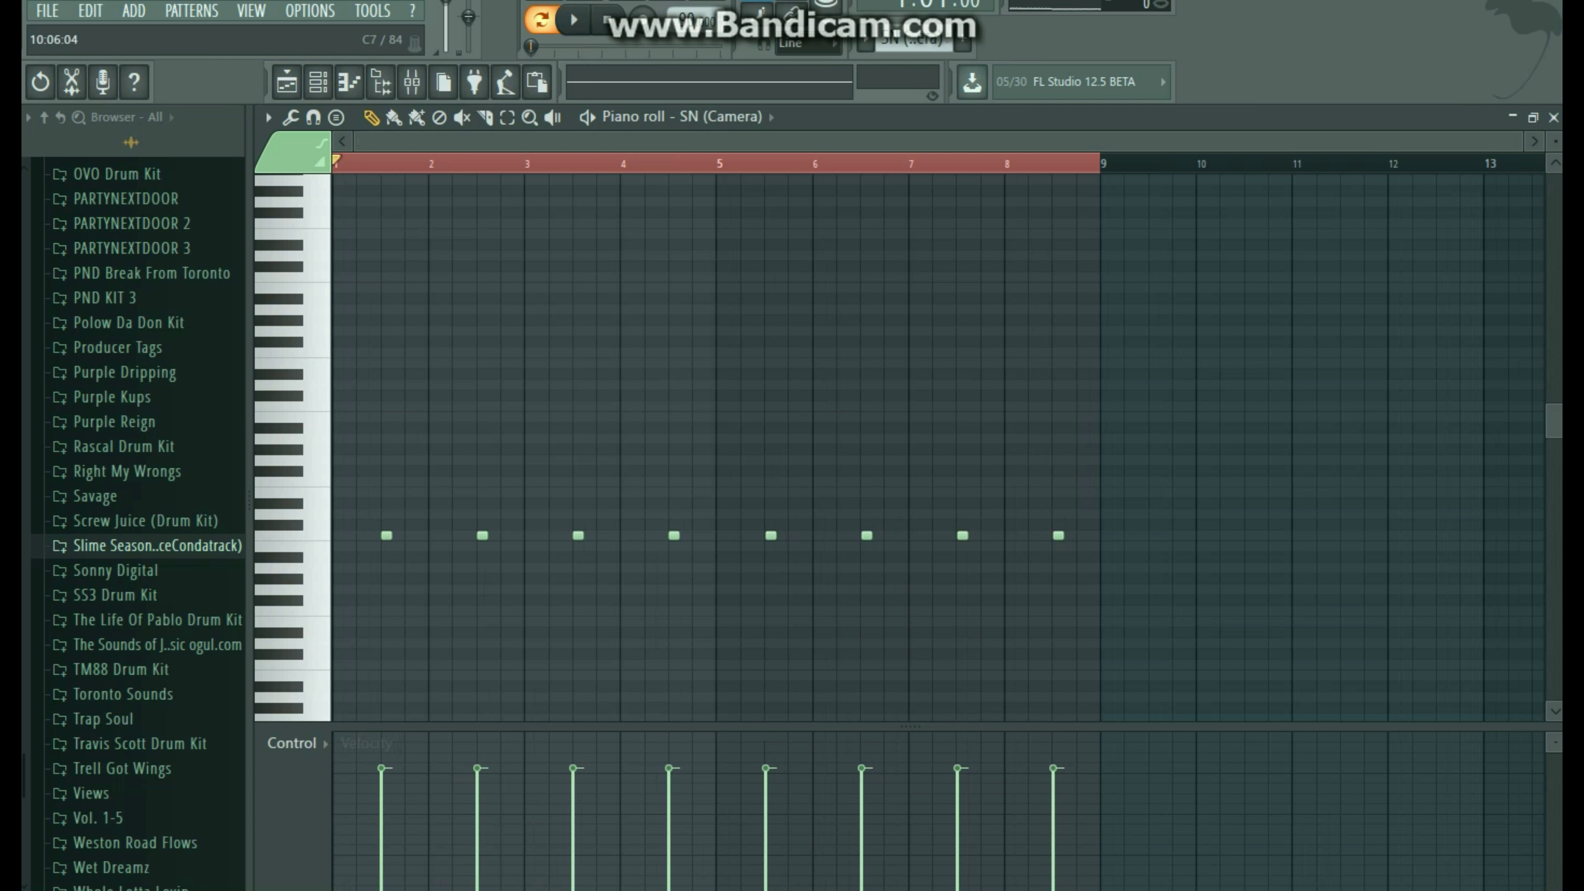
pyautogui.moveTo(1094, 164); pyautogui.dragTo(350, 163)
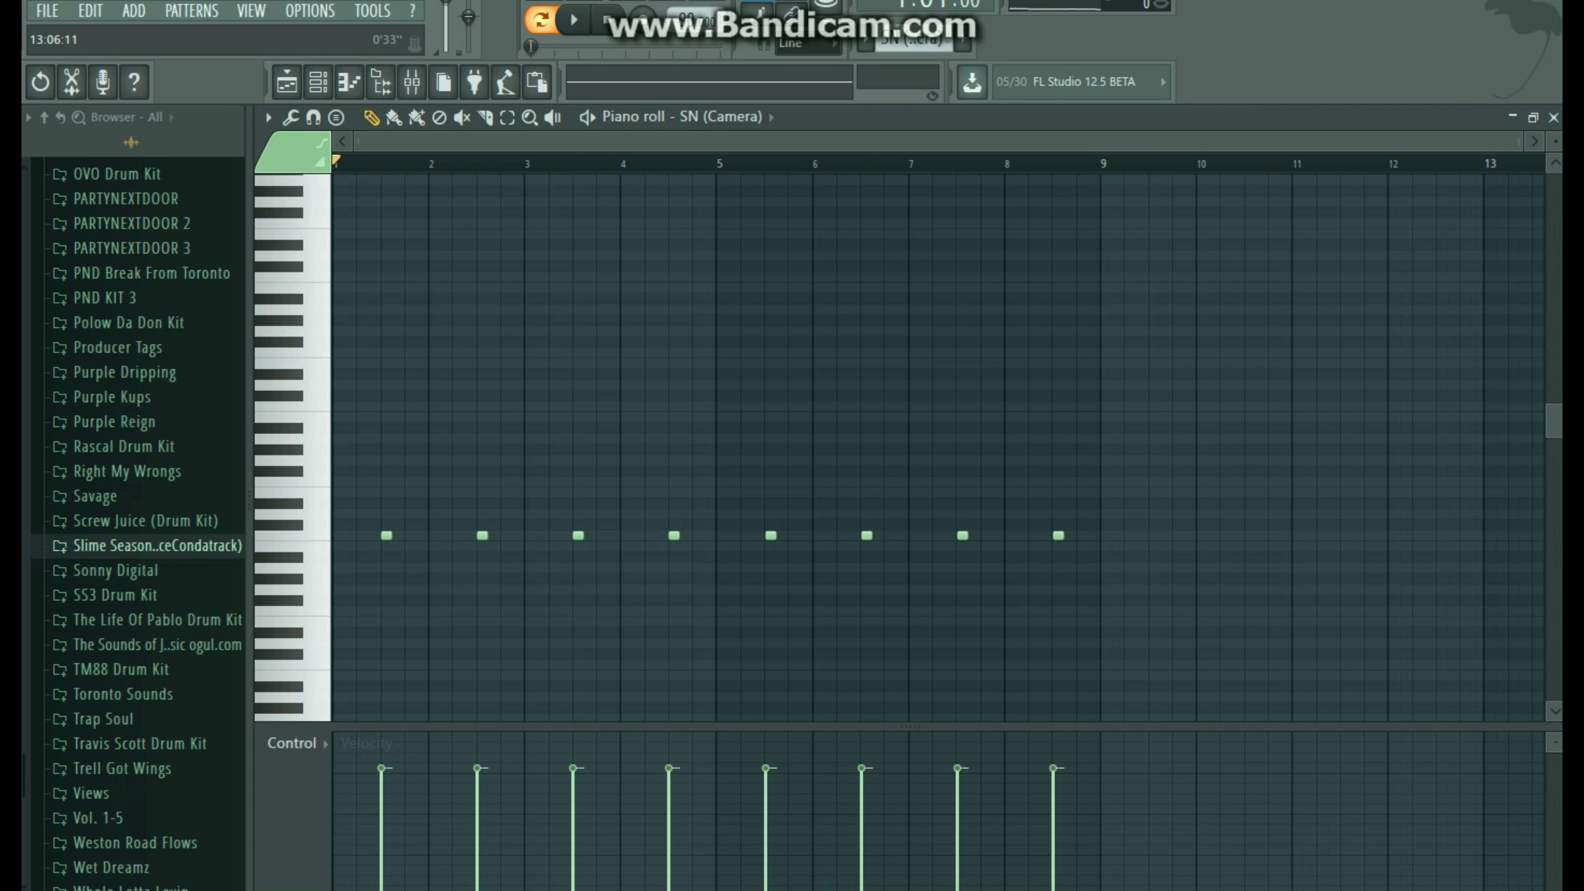
pyautogui.moveTo(1518, 142); pyautogui.dragTo(1154, 141)
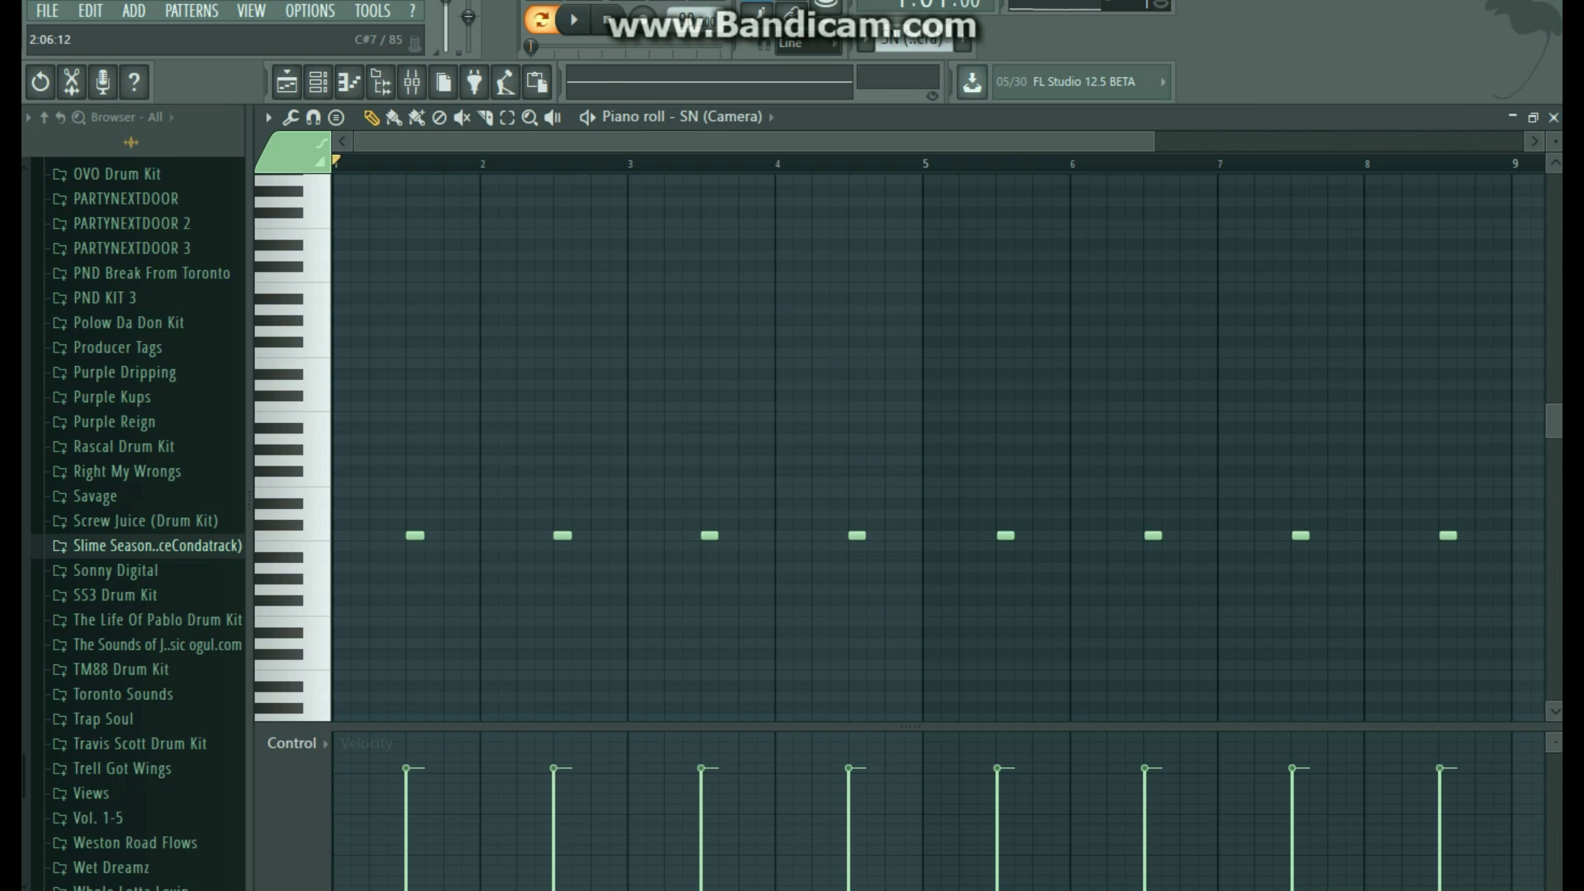
# Play the SN (Camera) pattern briefly, return to the playlist and stop playback.
pyautogui.press('space')
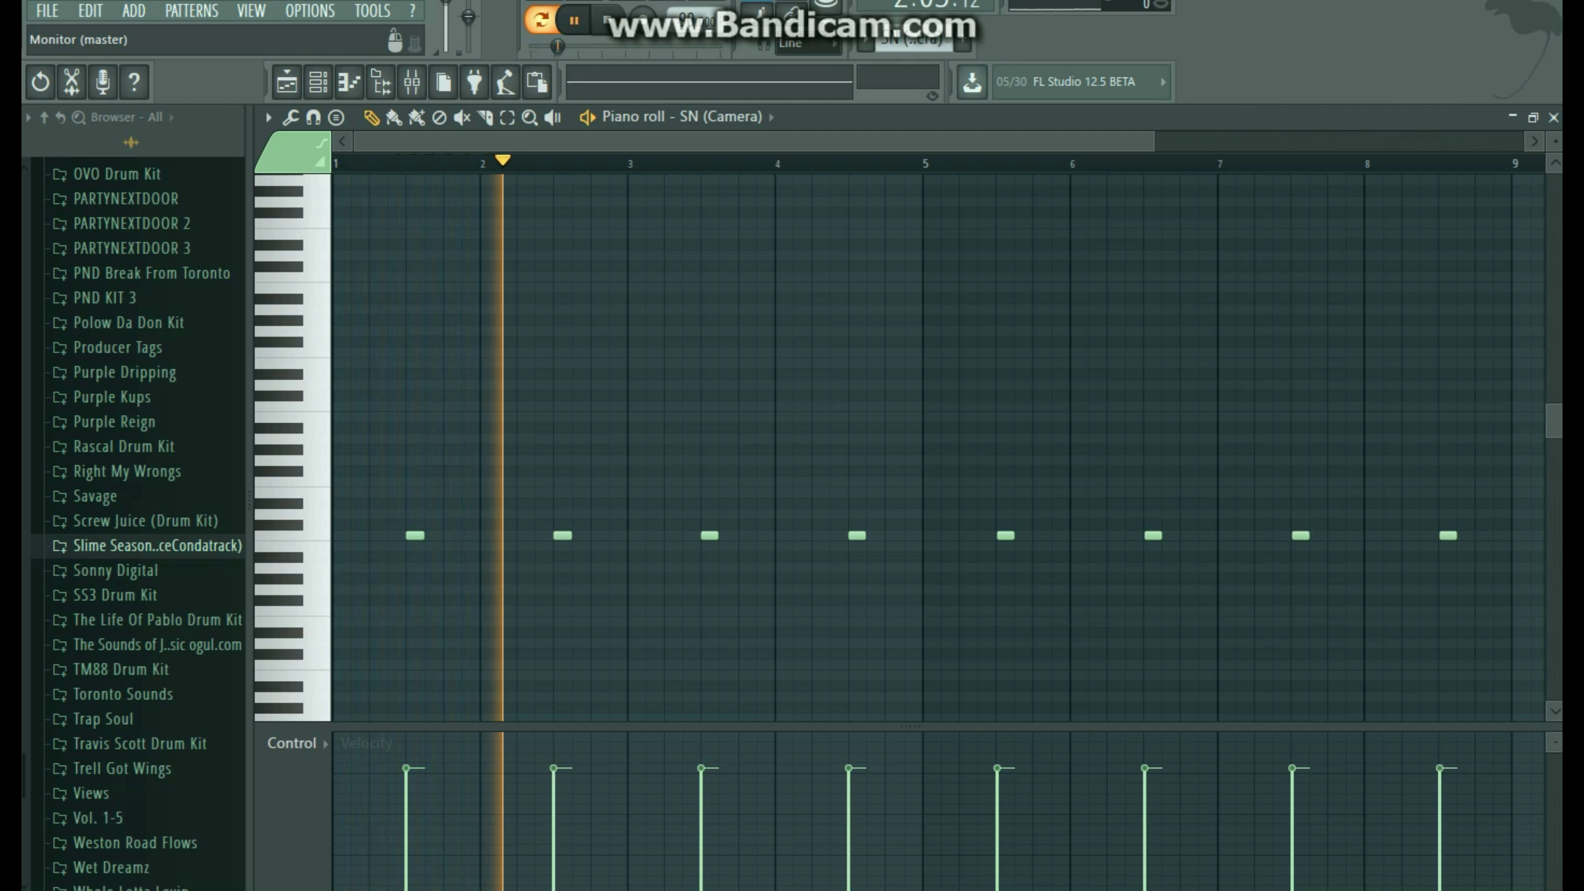
pyautogui.press('Escape')
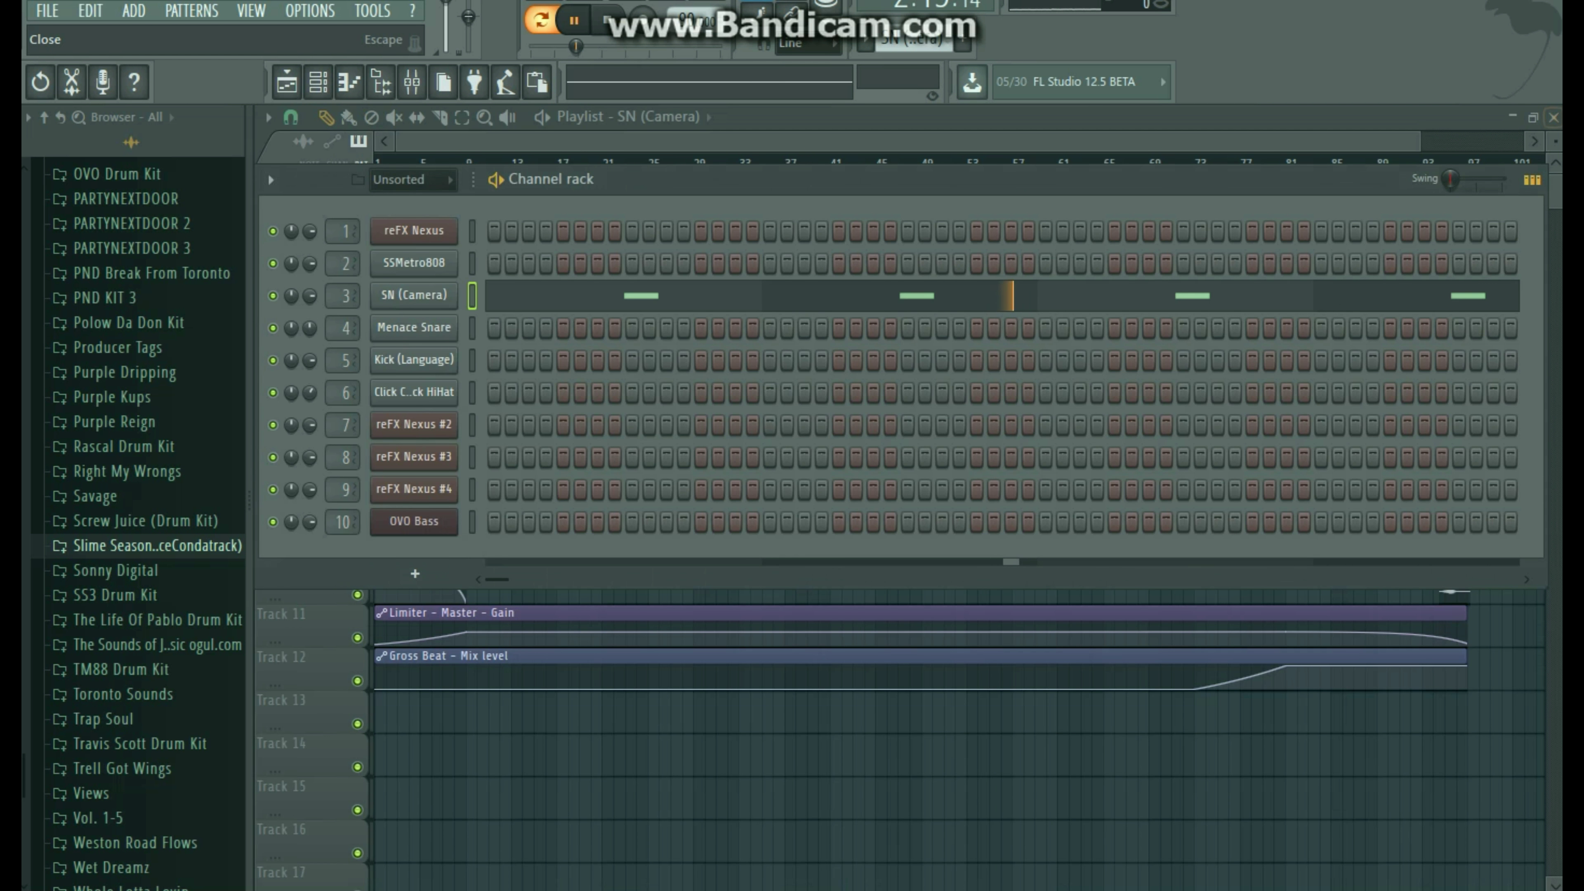
pyautogui.press('F6')
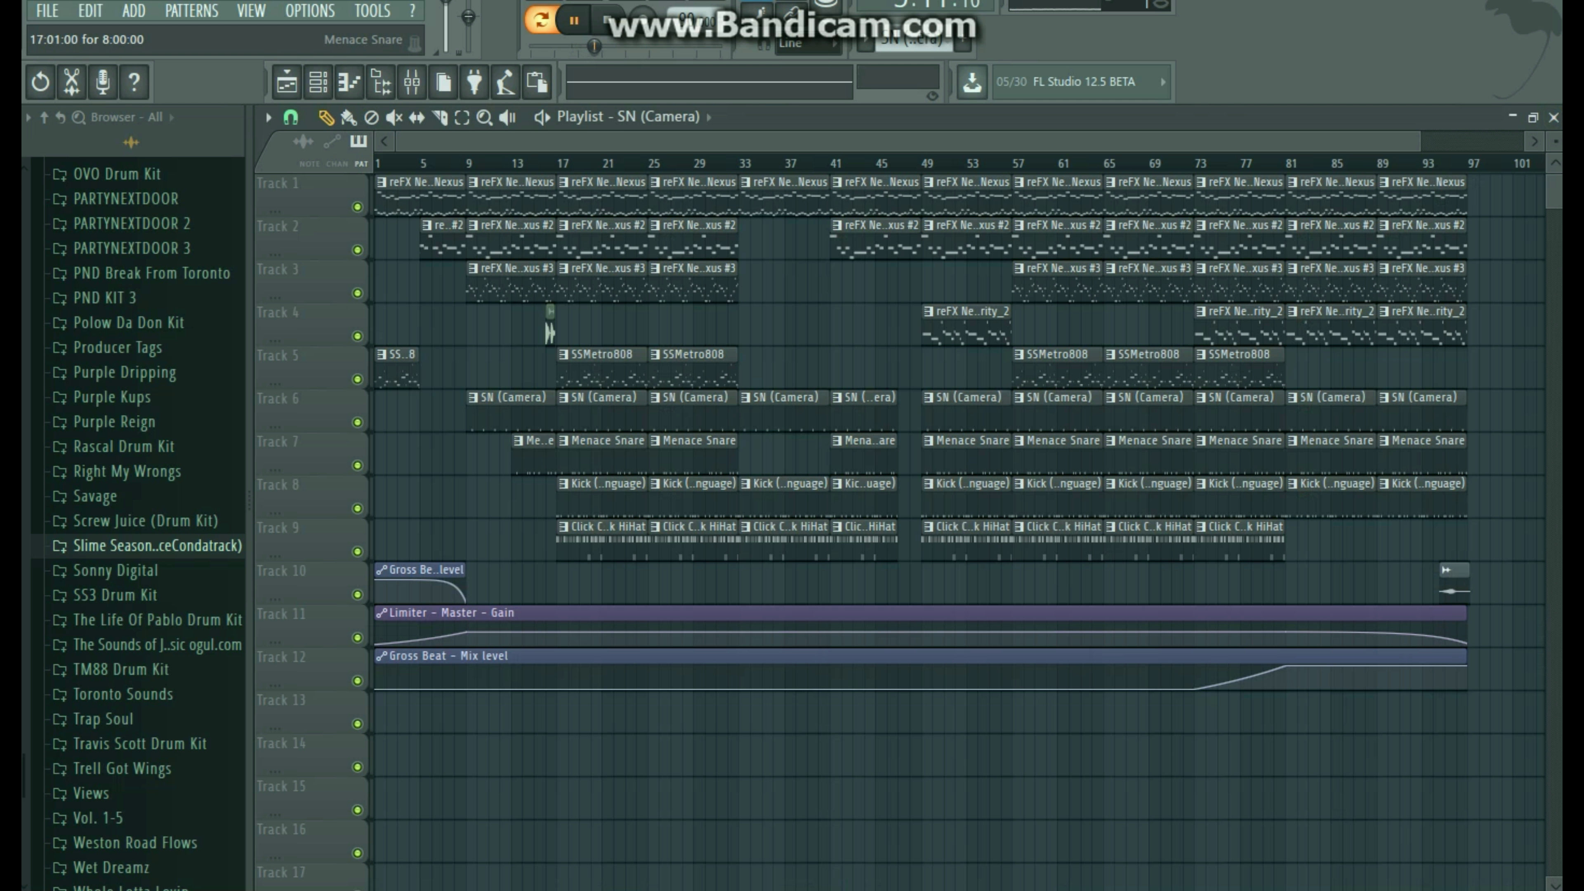
pyautogui.click(608, 20)
# Show the Menace Snare pattern from Track 7 in the piano roll from its first bar.
pyautogui.click(602, 444)
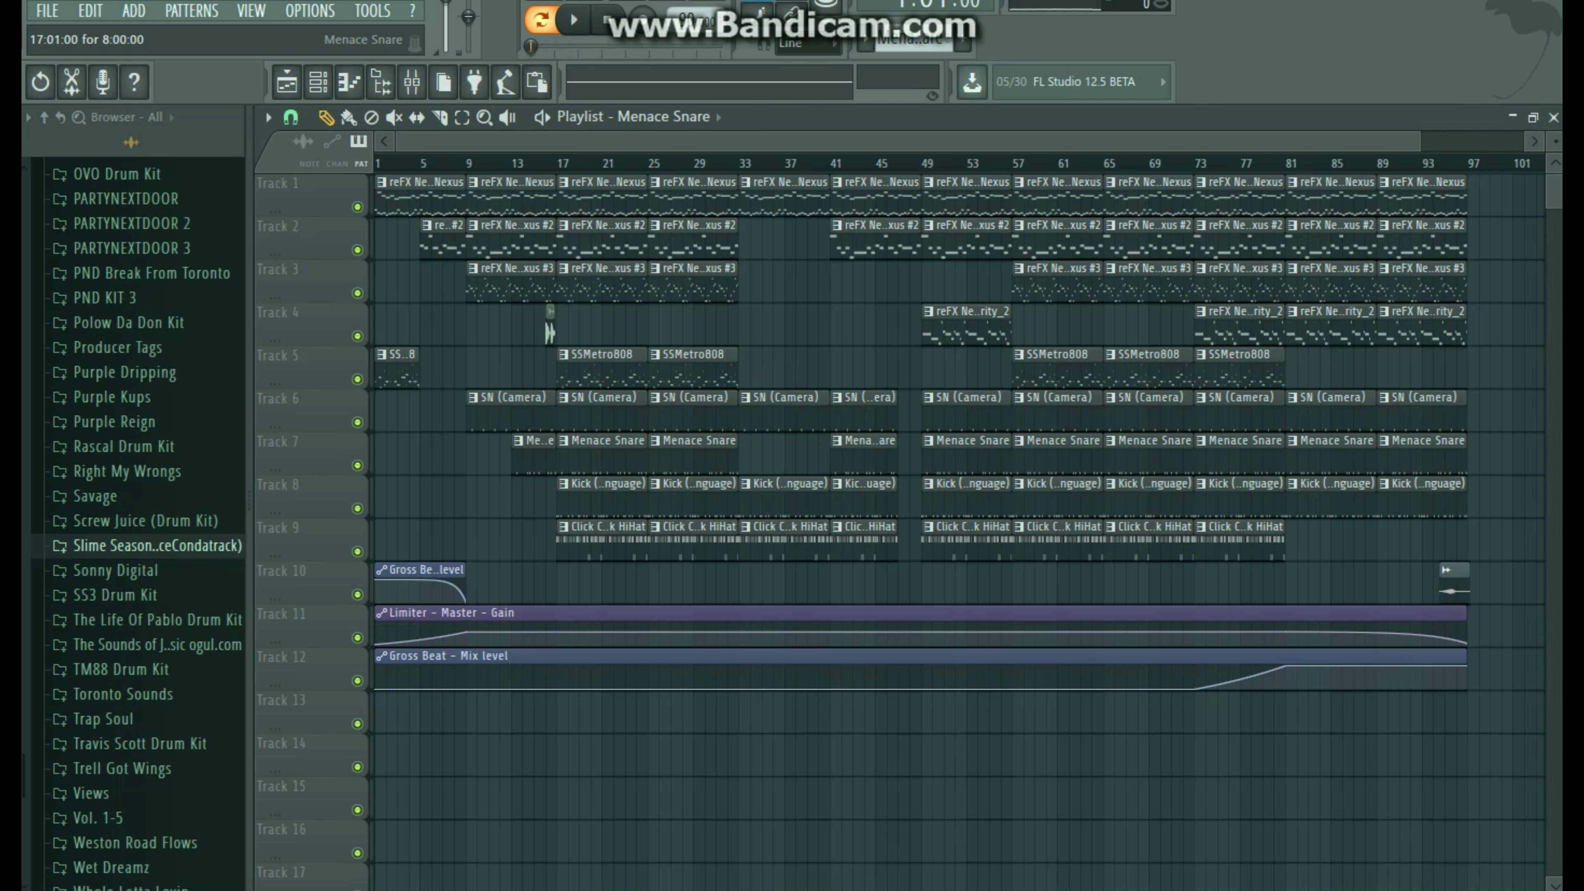
pyautogui.press('F7')
pyautogui.moveTo(647, 141); pyautogui.dragTo(349, 142)
# Look through the drum kit folders in the browser, expanding and collapsing the Ferg Beats folder.
pyautogui.scroll(7, 128, 300)
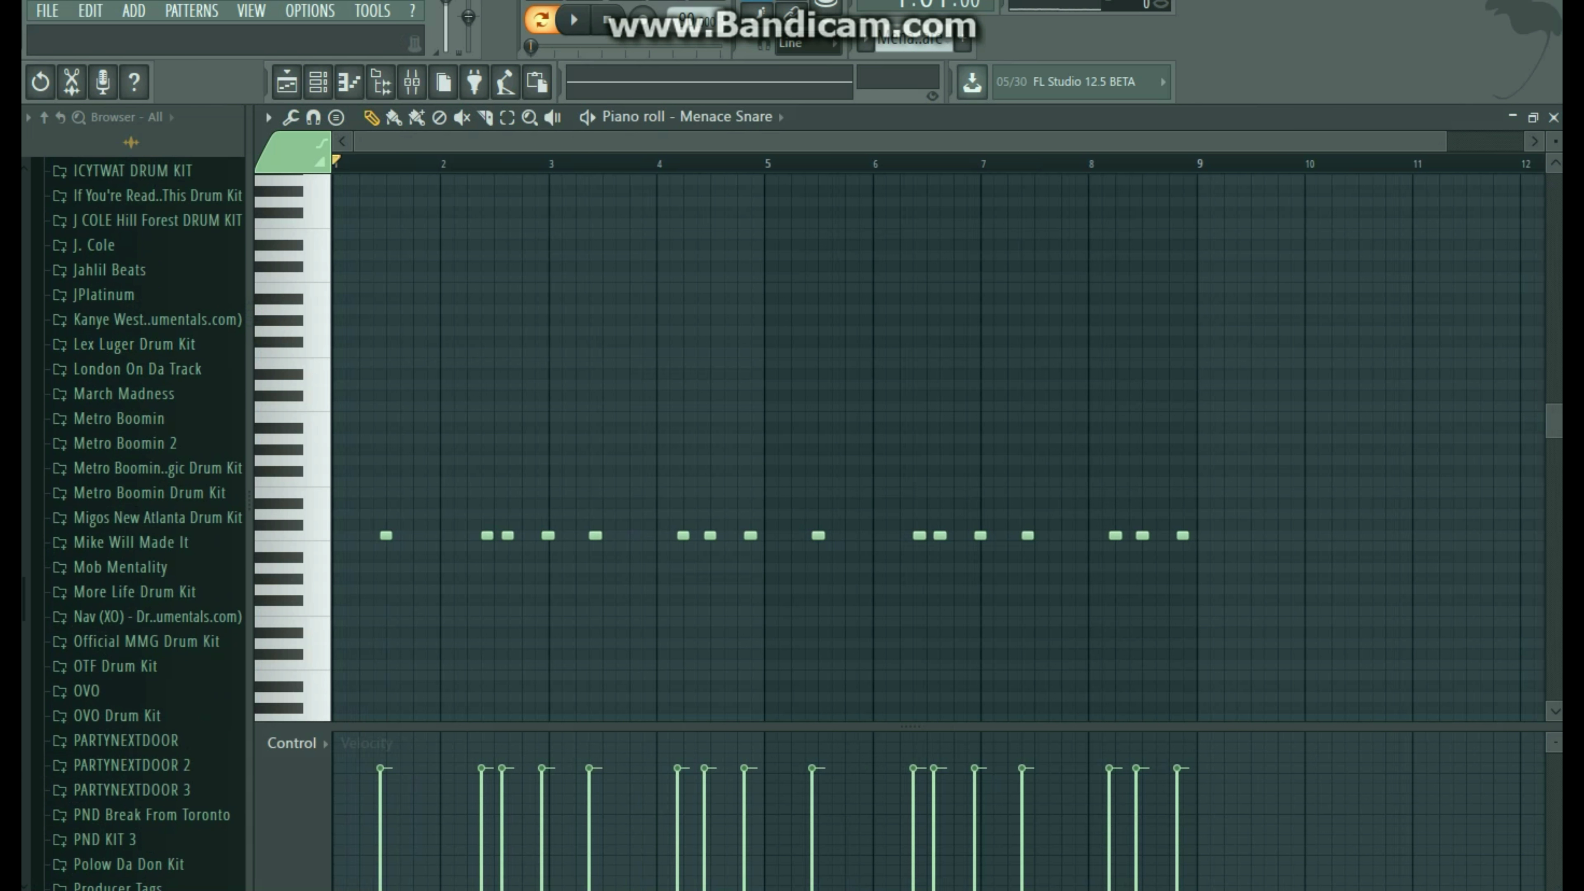
pyautogui.scroll(3, 128, 356)
pyautogui.click(127, 233)
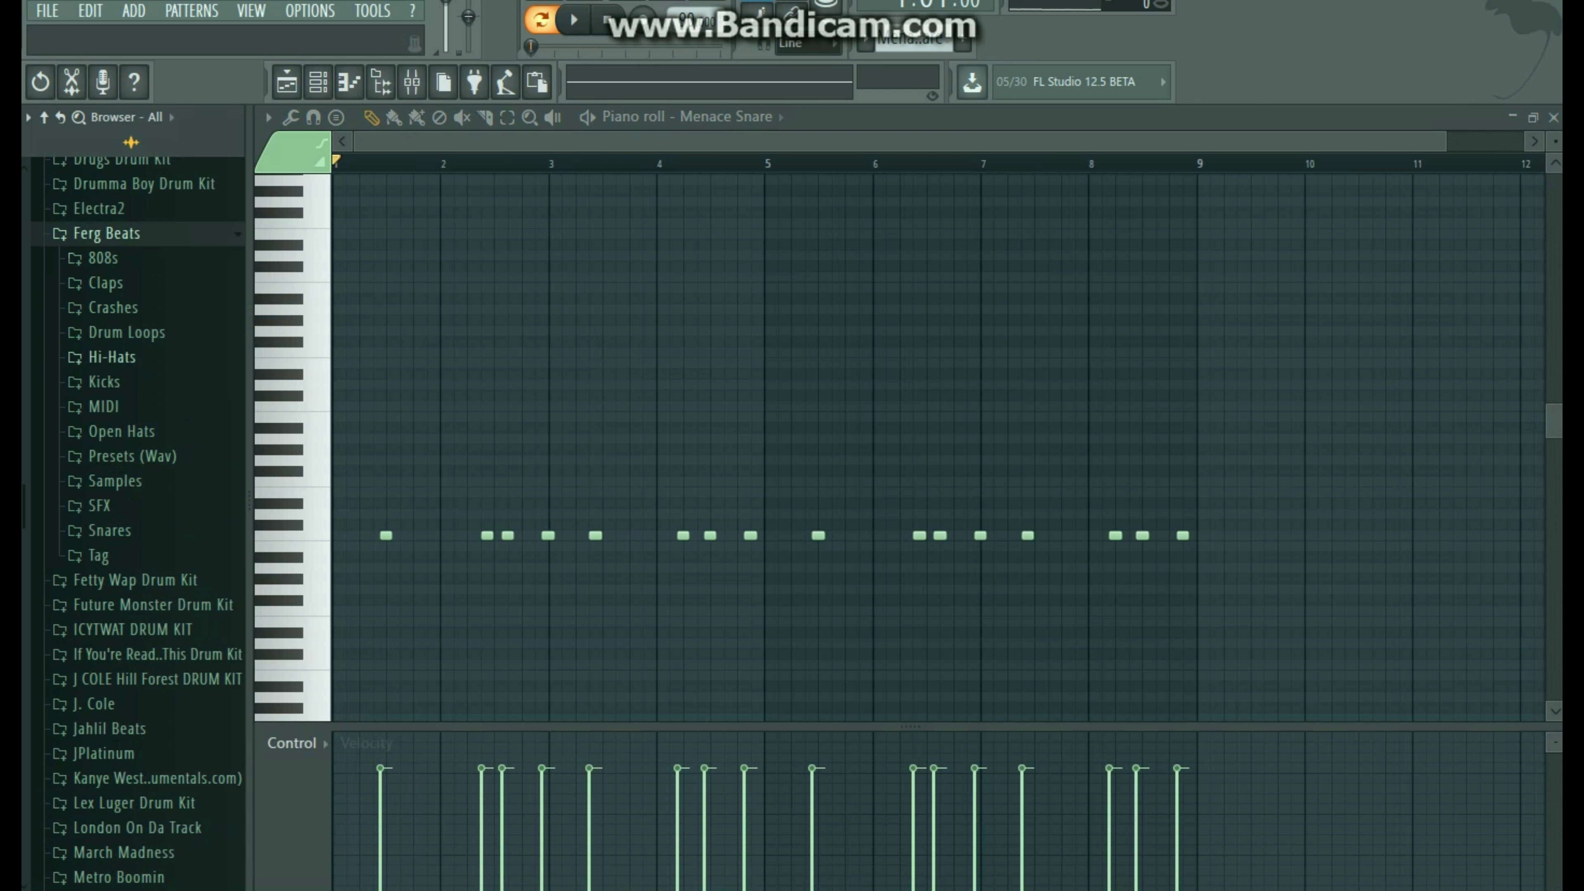
pyautogui.click(128, 233)
pyautogui.scroll(-4, 128, 284)
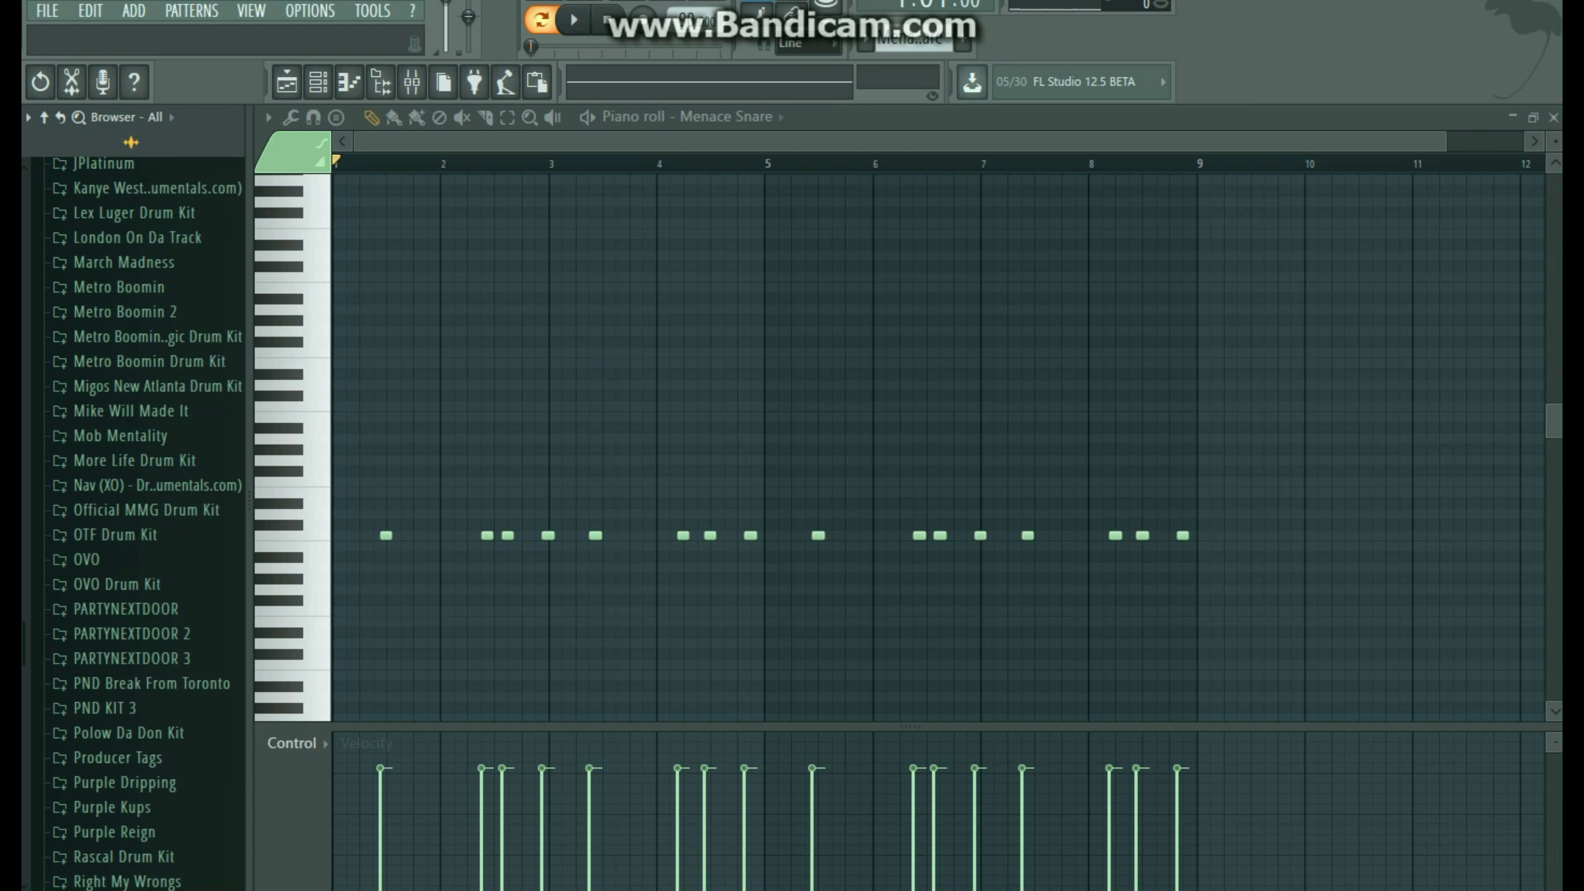
pyautogui.scroll(3, 1162, 437)
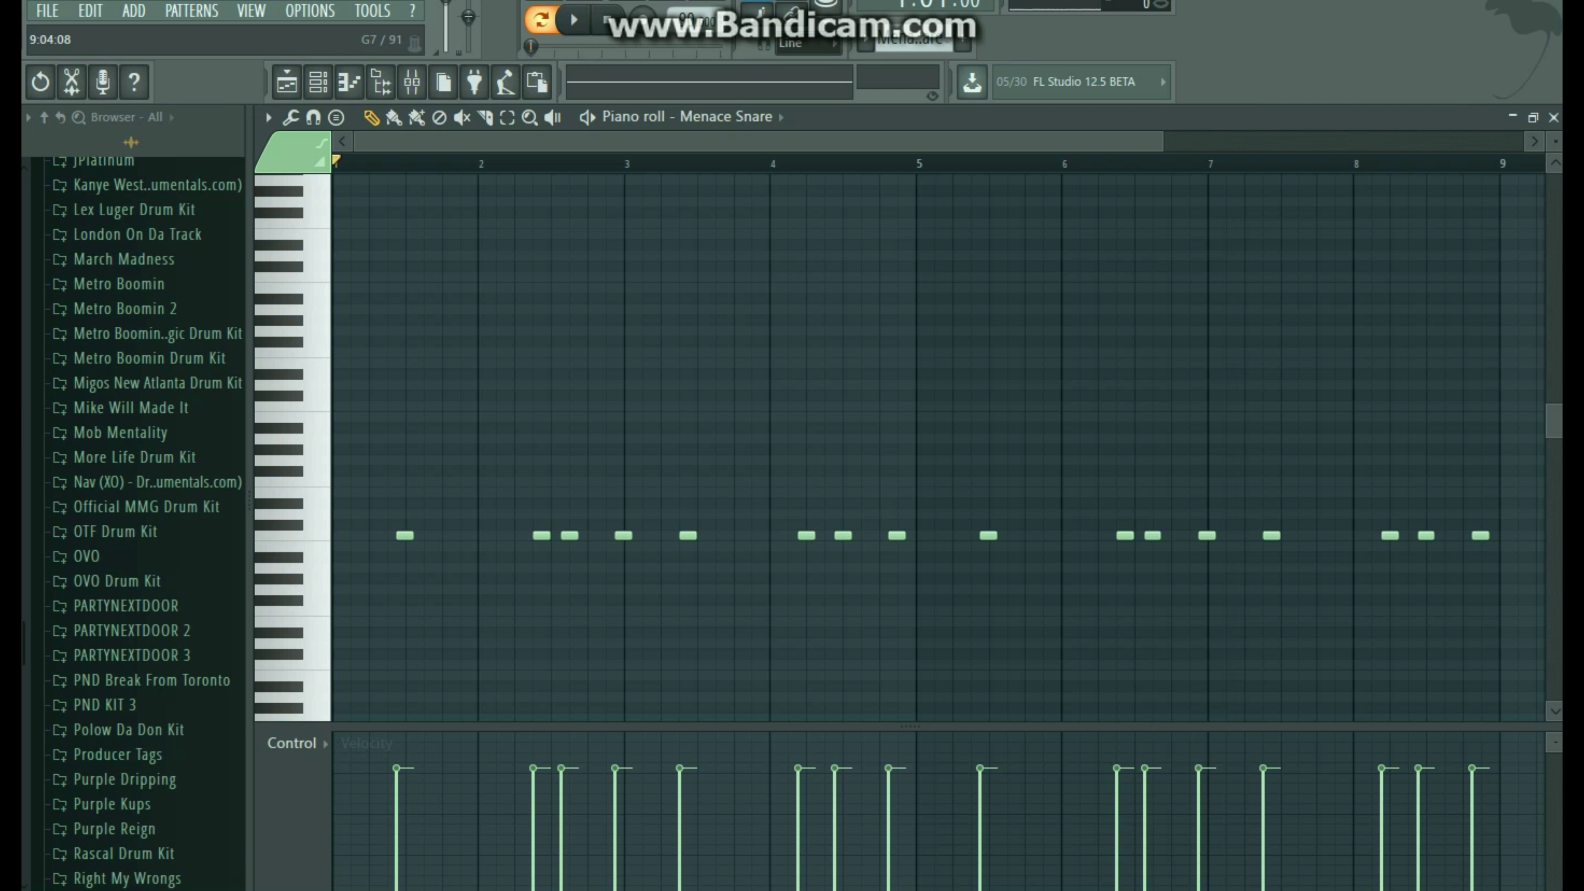
# Audition the Menace Snare sound and play its pattern, then return to the playlist and stop playback.
pyautogui.scroll(2, 290, 437)
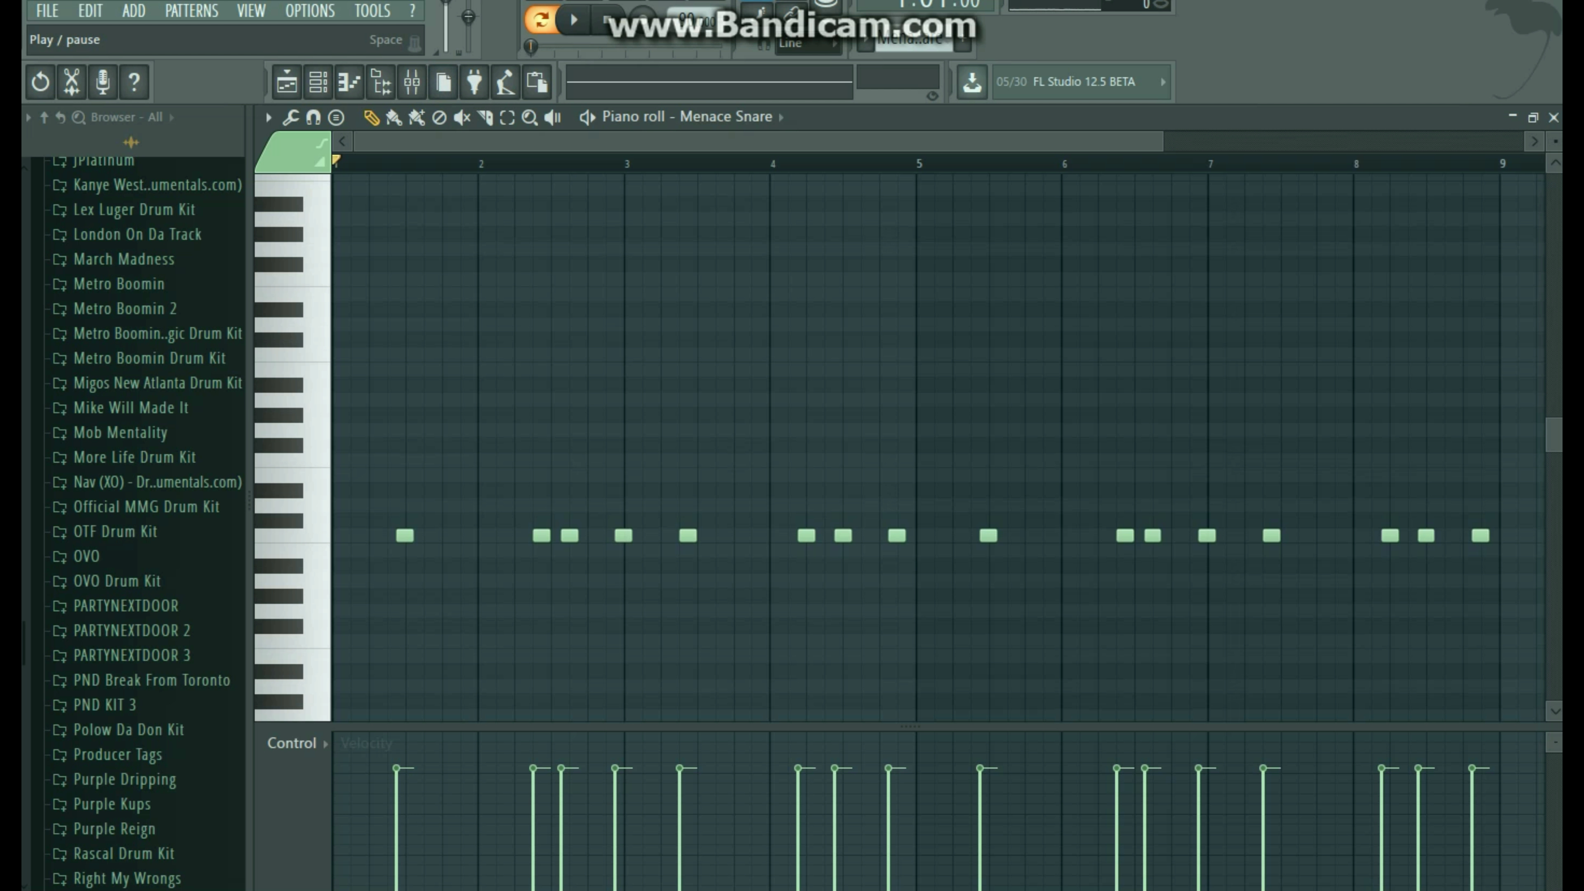
pyautogui.click(294, 534)
pyautogui.click(293, 535)
pyautogui.press('space')
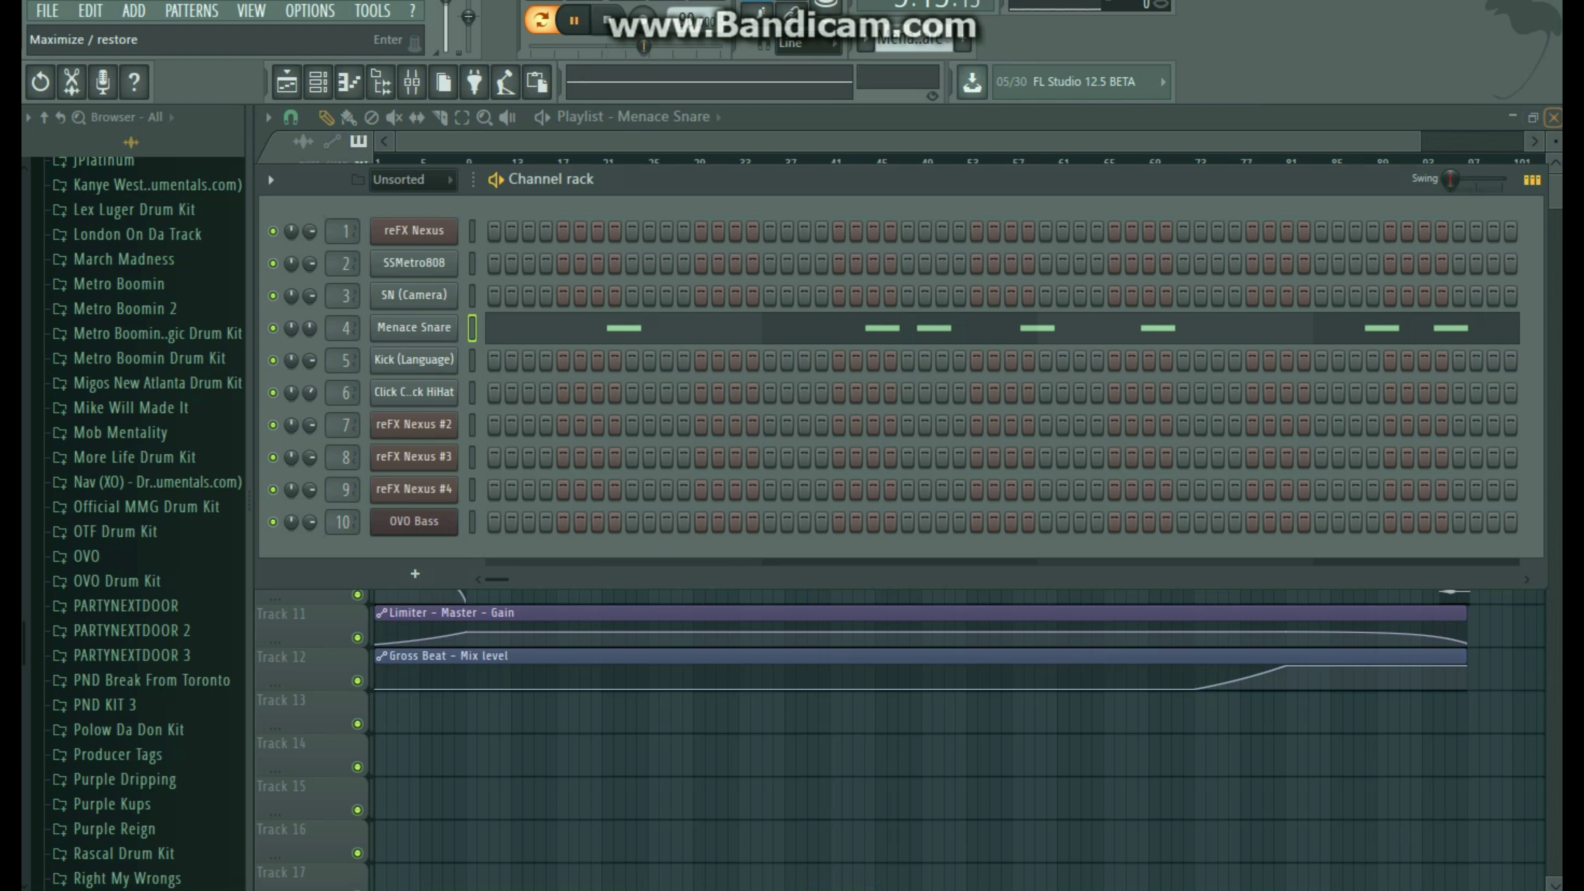
pyautogui.click(1553, 116)
pyautogui.click(550, 331)
pyautogui.press('space')
pyautogui.press('space')
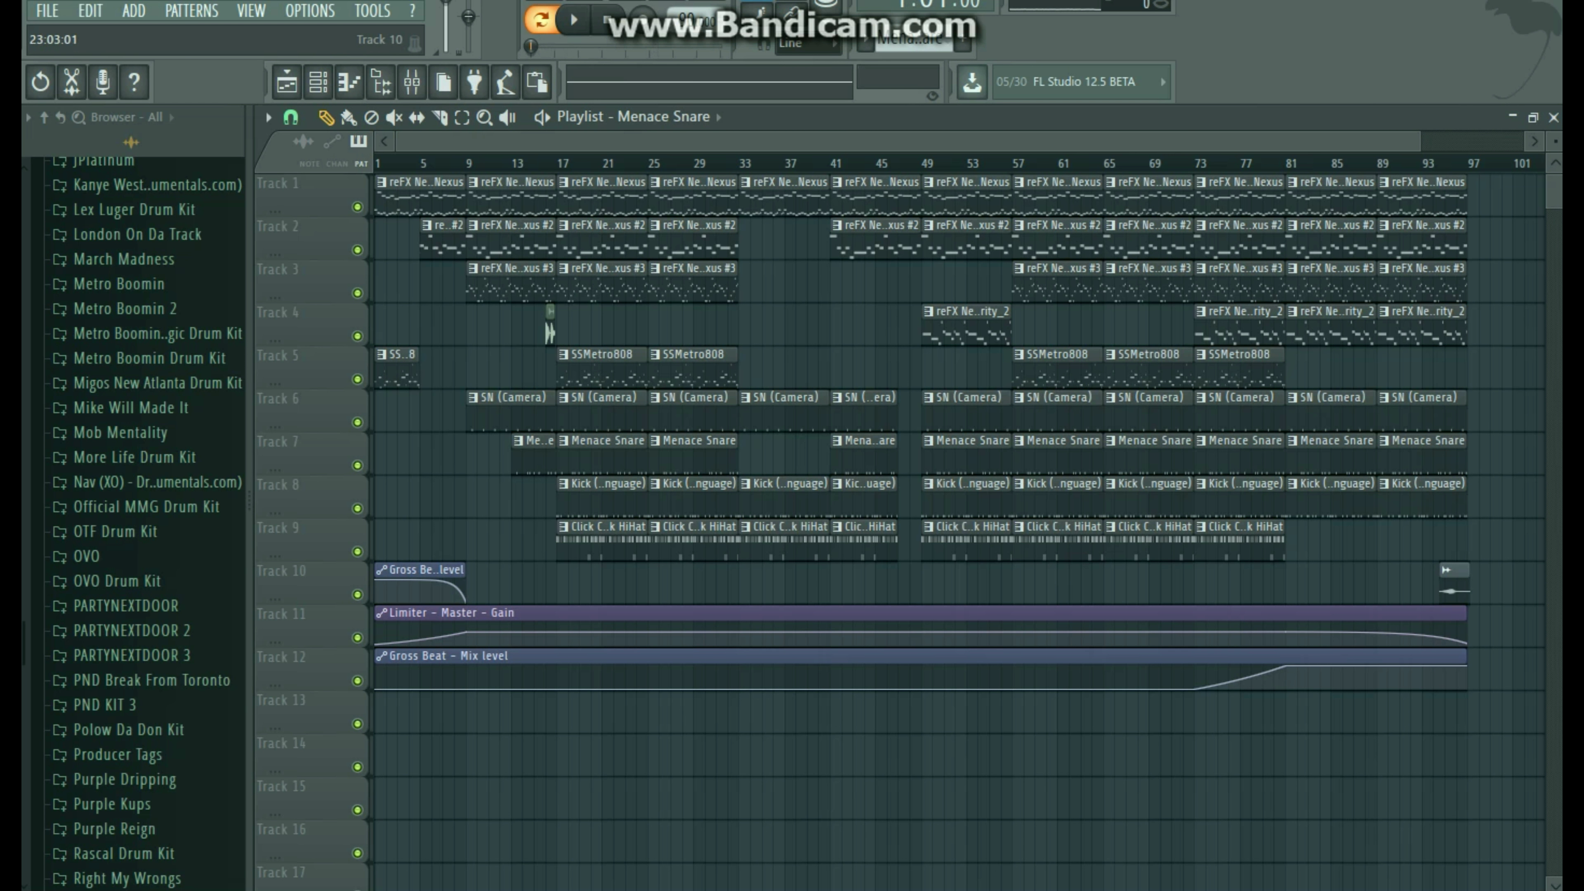
# Open the Kick (Language) pattern in the piano roll, clear the time selection and fit bars 1 to 8 in view.
pyautogui.doubleClick(550, 330)
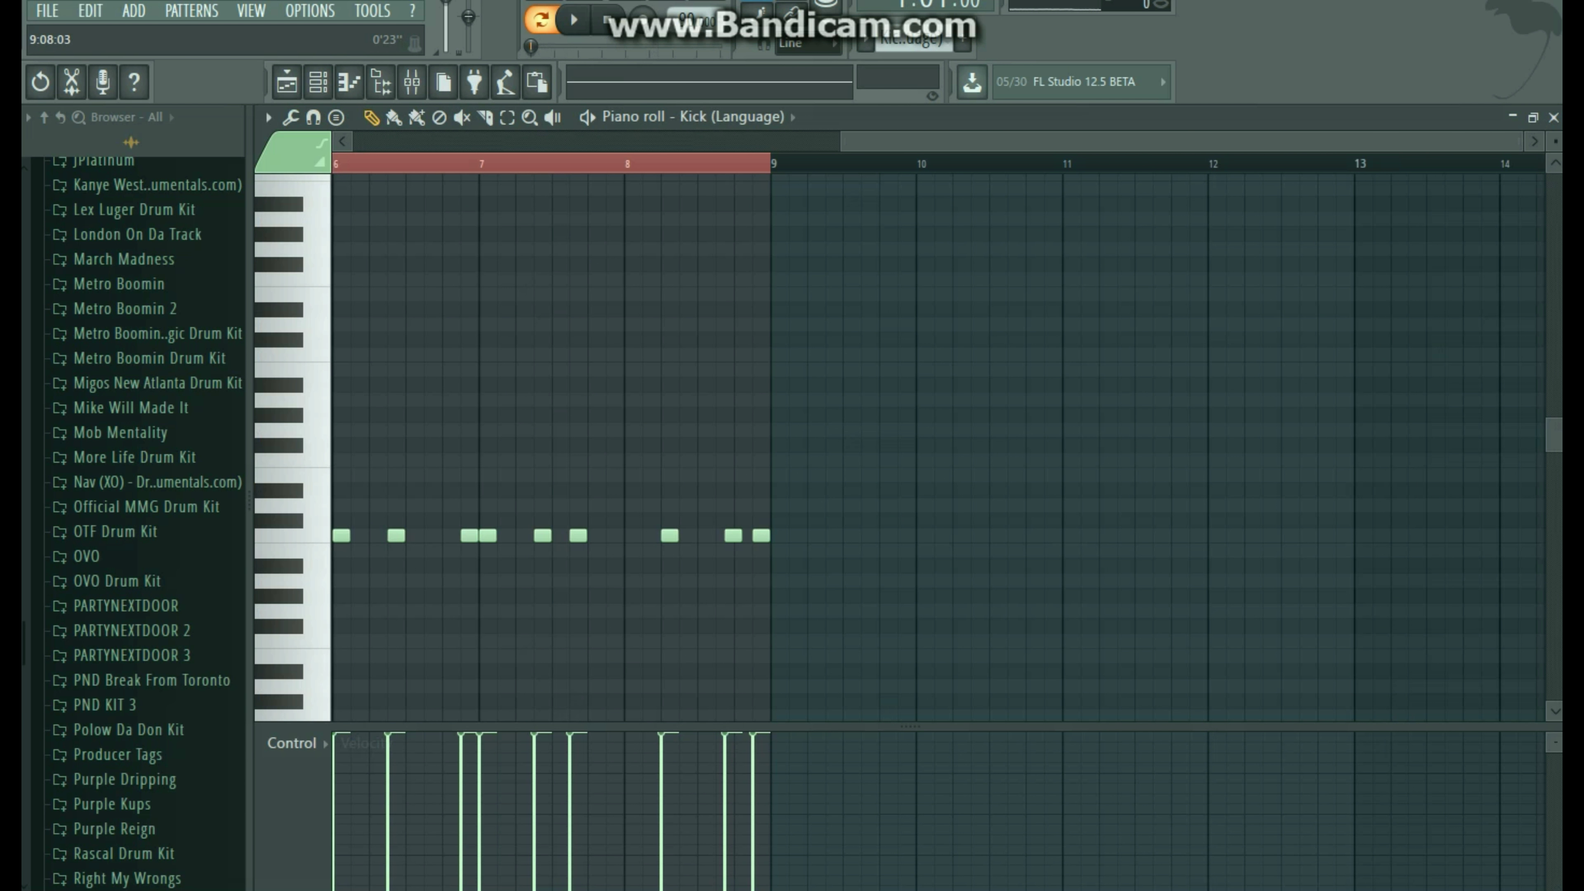
pyautogui.moveTo(844, 142); pyautogui.dragTo(349, 142)
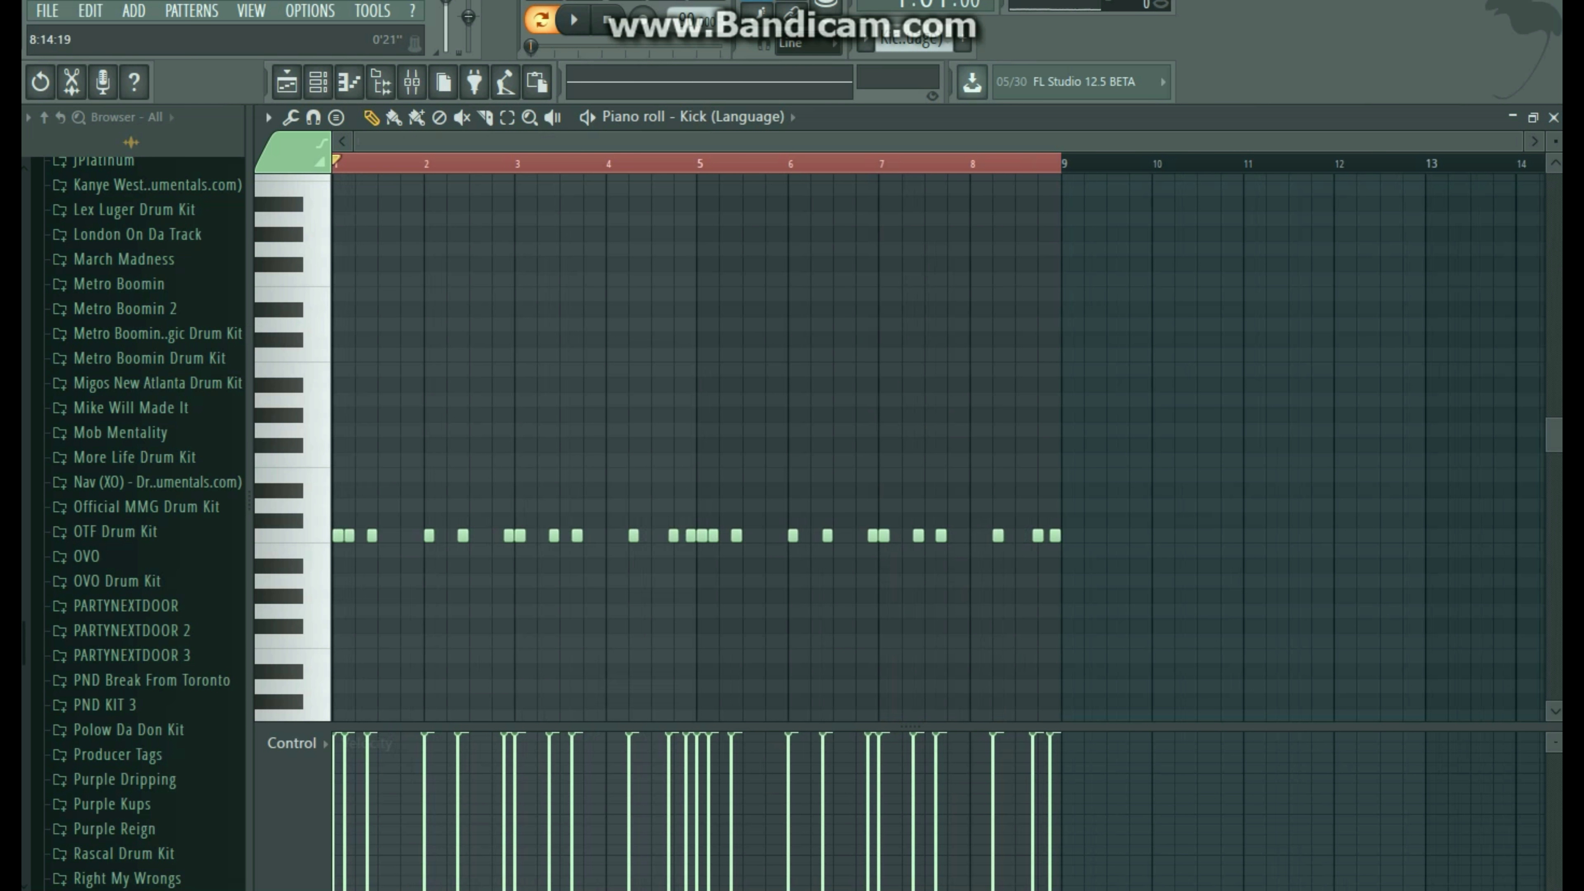
pyautogui.keyDown('ctrl'); pyautogui.click(1239, 163); pyautogui.keyUp('ctrl')
pyautogui.moveTo(1520, 142); pyautogui.dragTo(1159, 141)
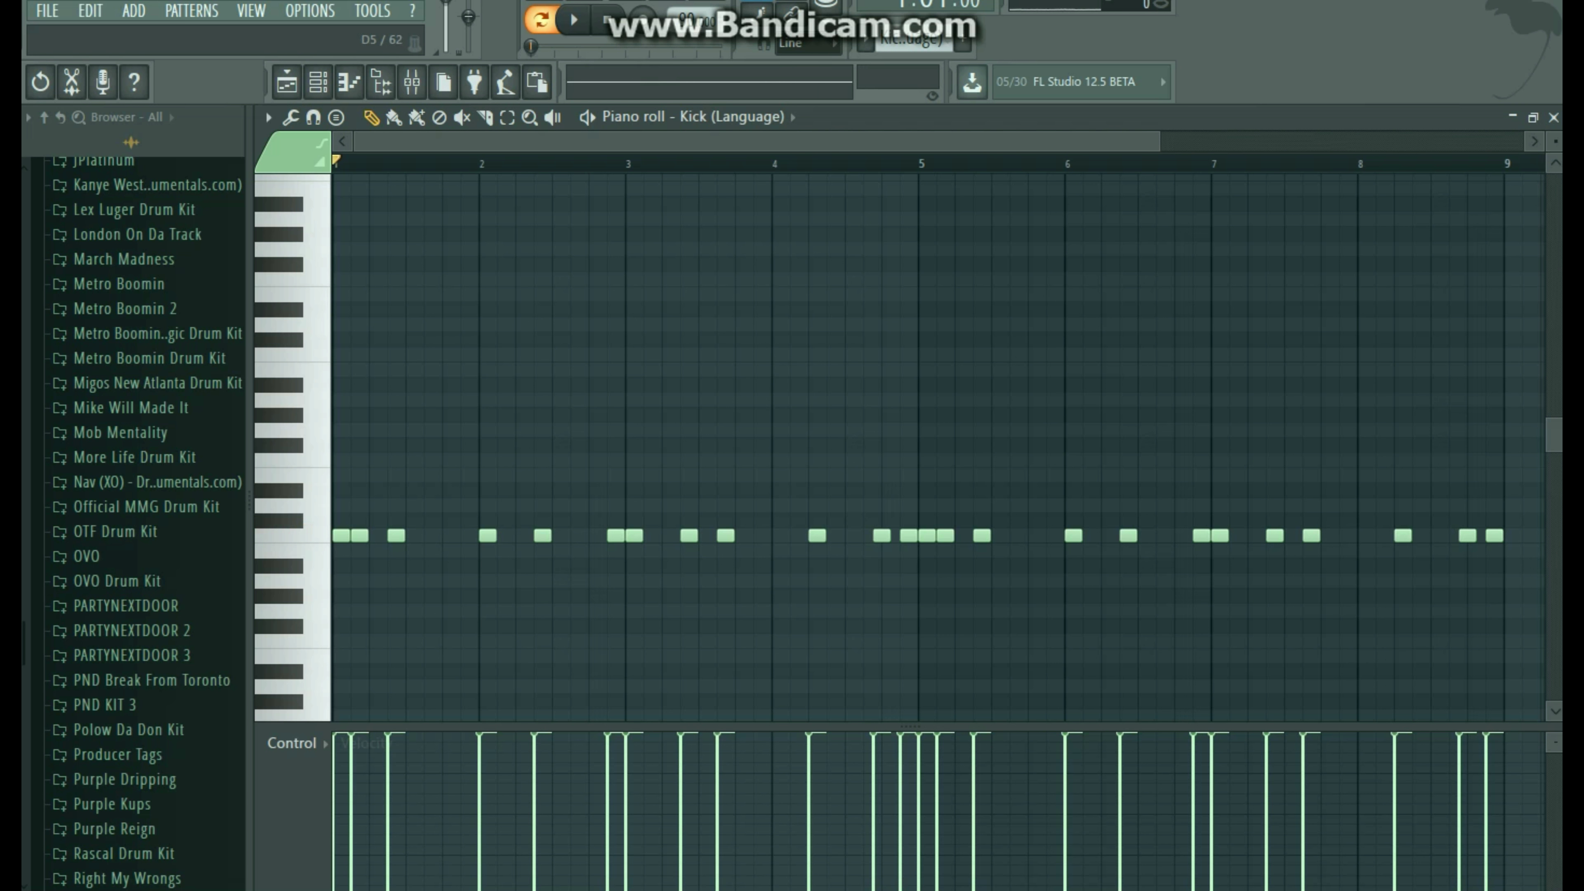
# Play the Kick (Language) pattern, glance at the mixer during playback, and return to the playlist with playback stopped.
pyautogui.click(573, 19)
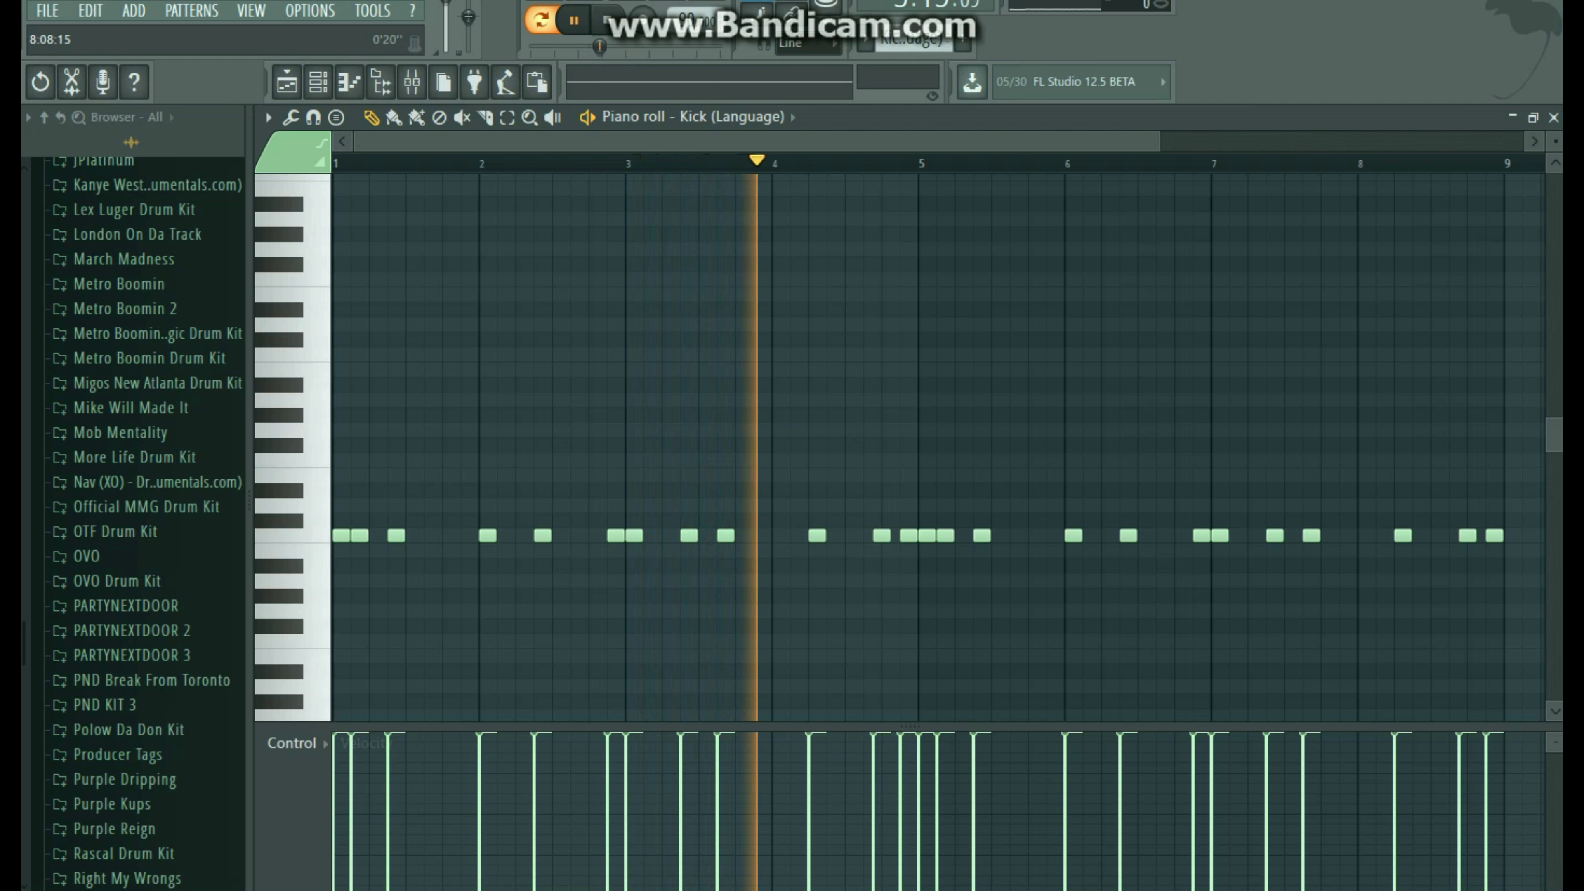
pyautogui.press('F9')
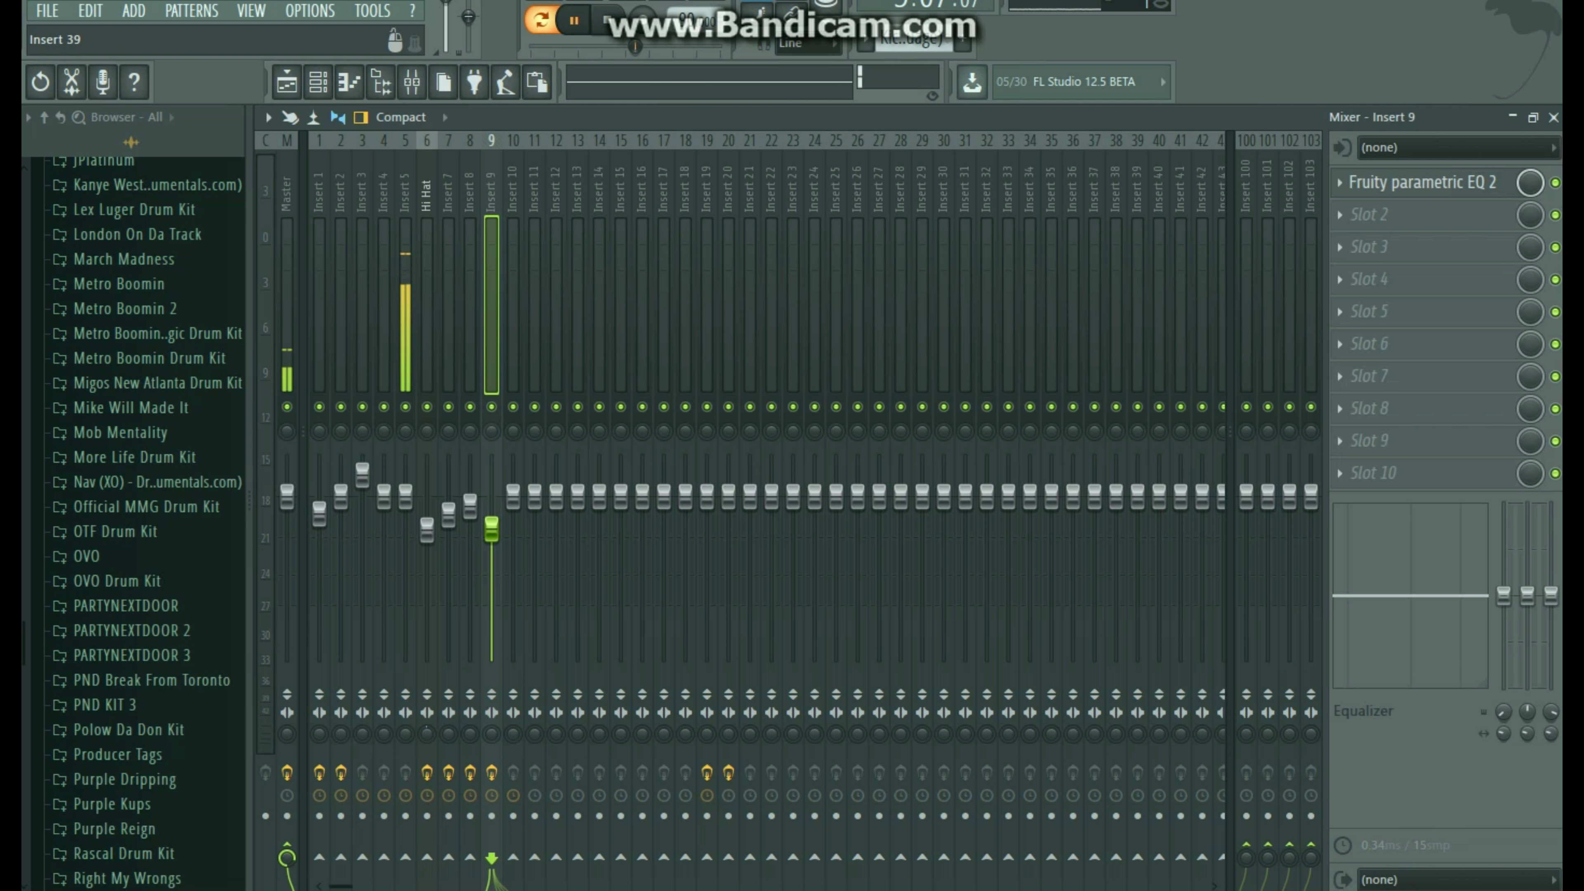
pyautogui.click(1553, 117)
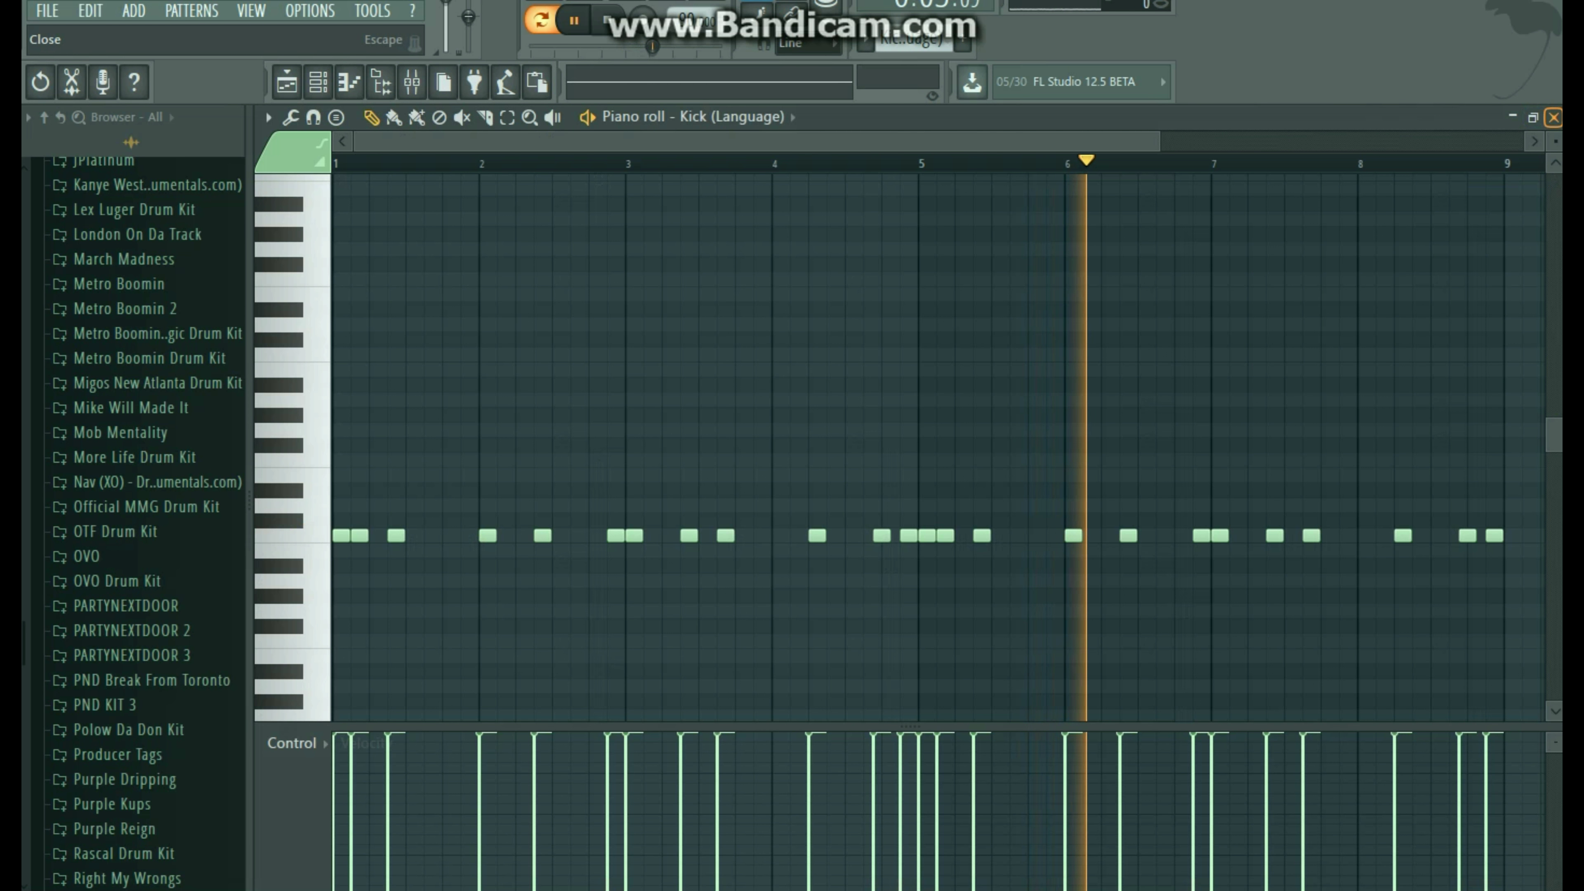
pyautogui.click(1553, 117)
pyautogui.click(1519, 627)
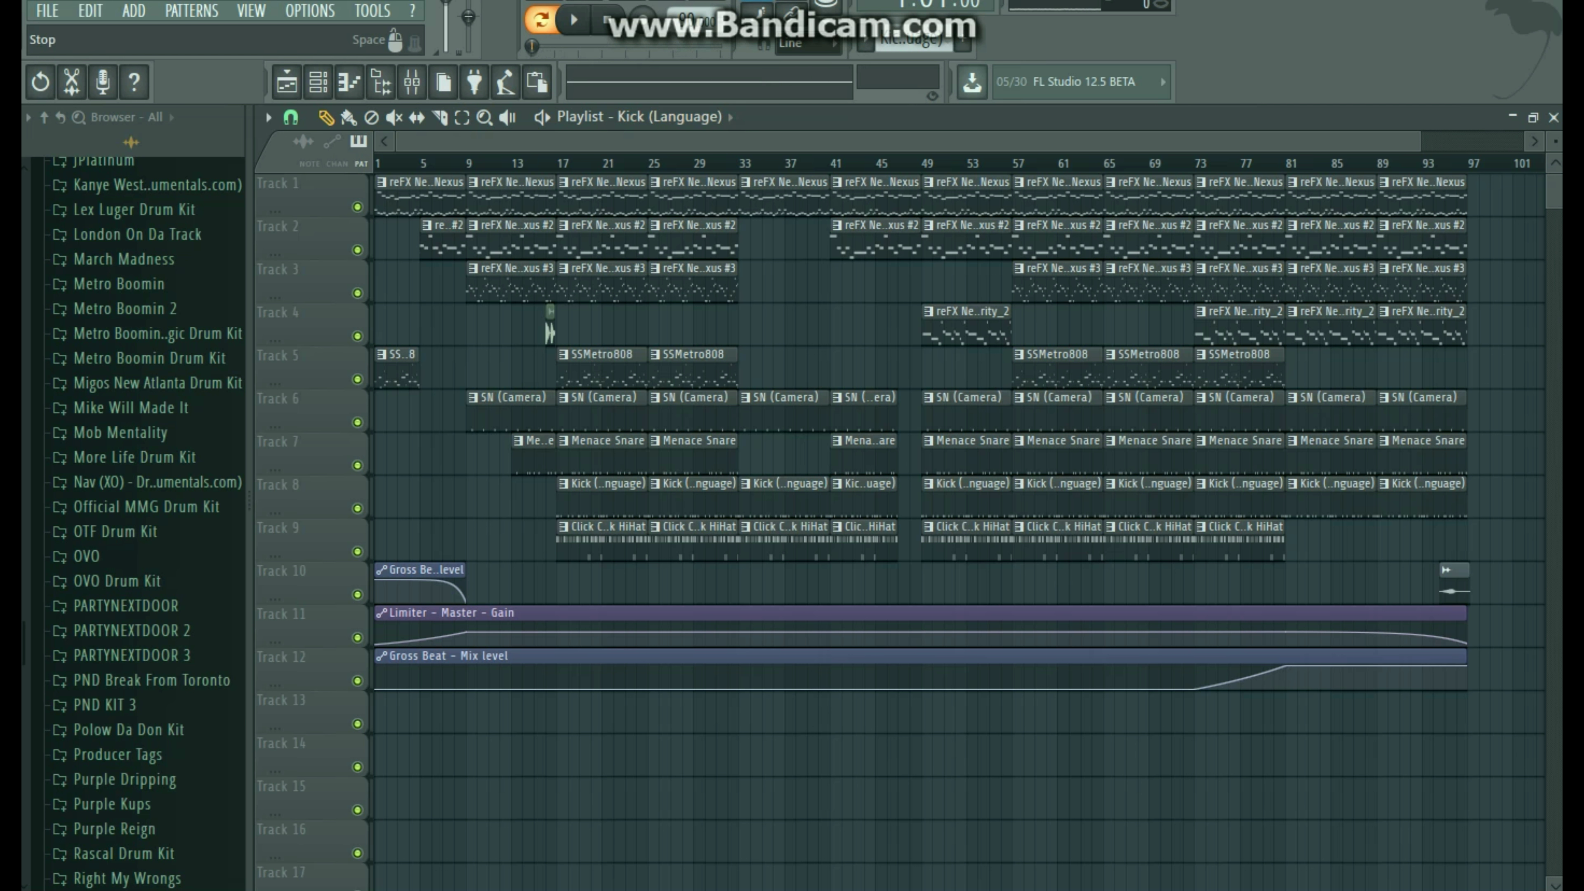
# Open the Click Clack HiHat pattern from Track 9 in the piano roll and inspect its channel's sample settings.
pyautogui.doubleClick(579, 536)
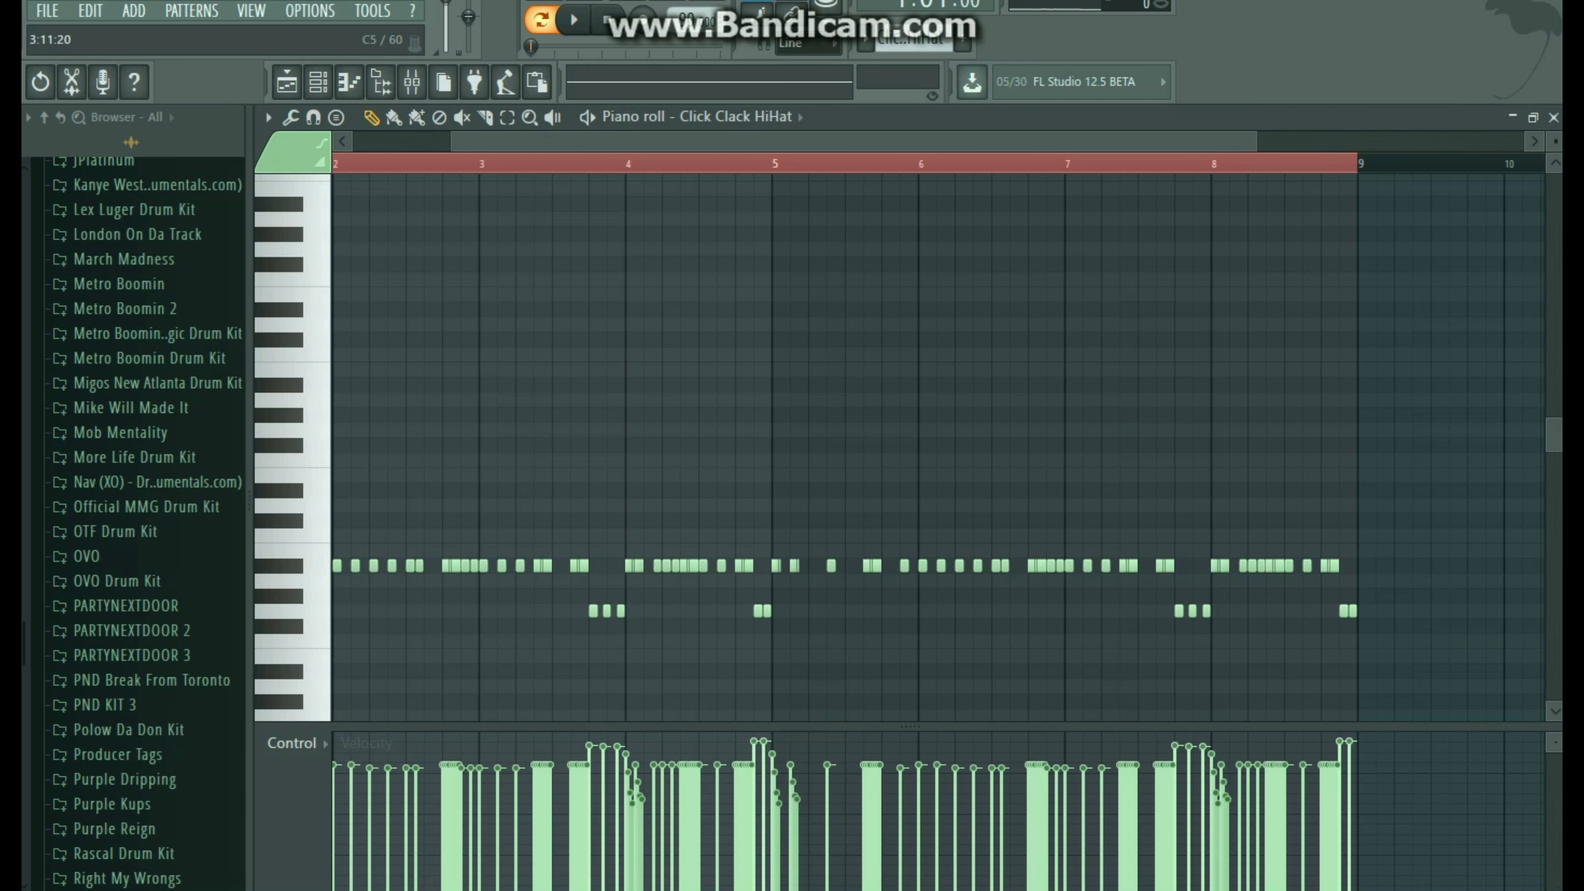
pyautogui.moveTo(452, 142); pyautogui.dragTo(354, 142)
pyautogui.click(313, 553)
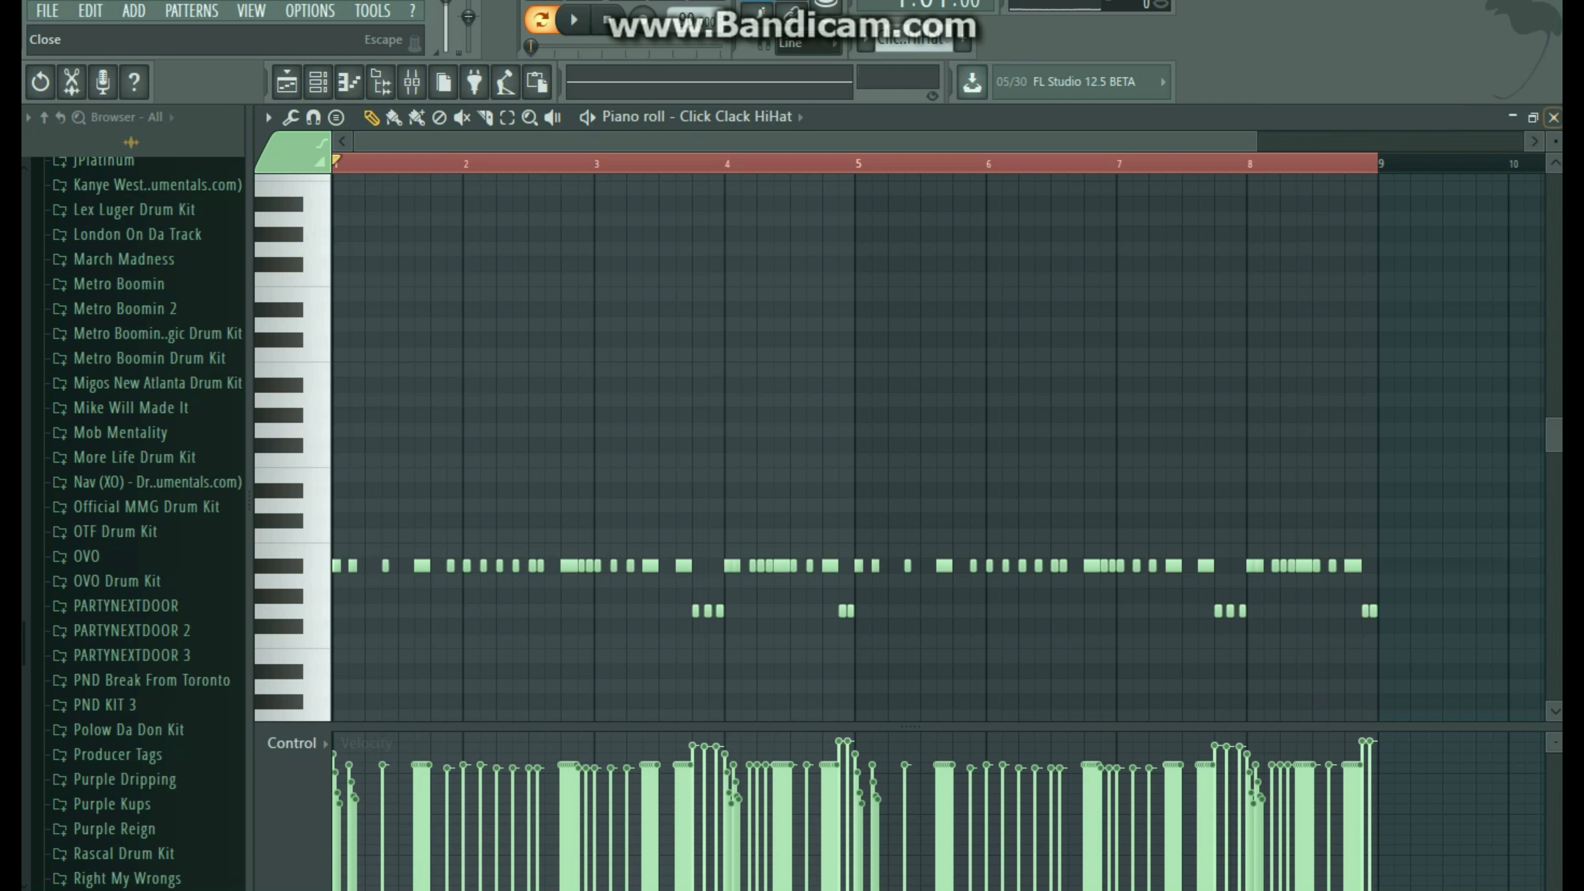
pyautogui.click(1553, 117)
pyautogui.click(414, 393)
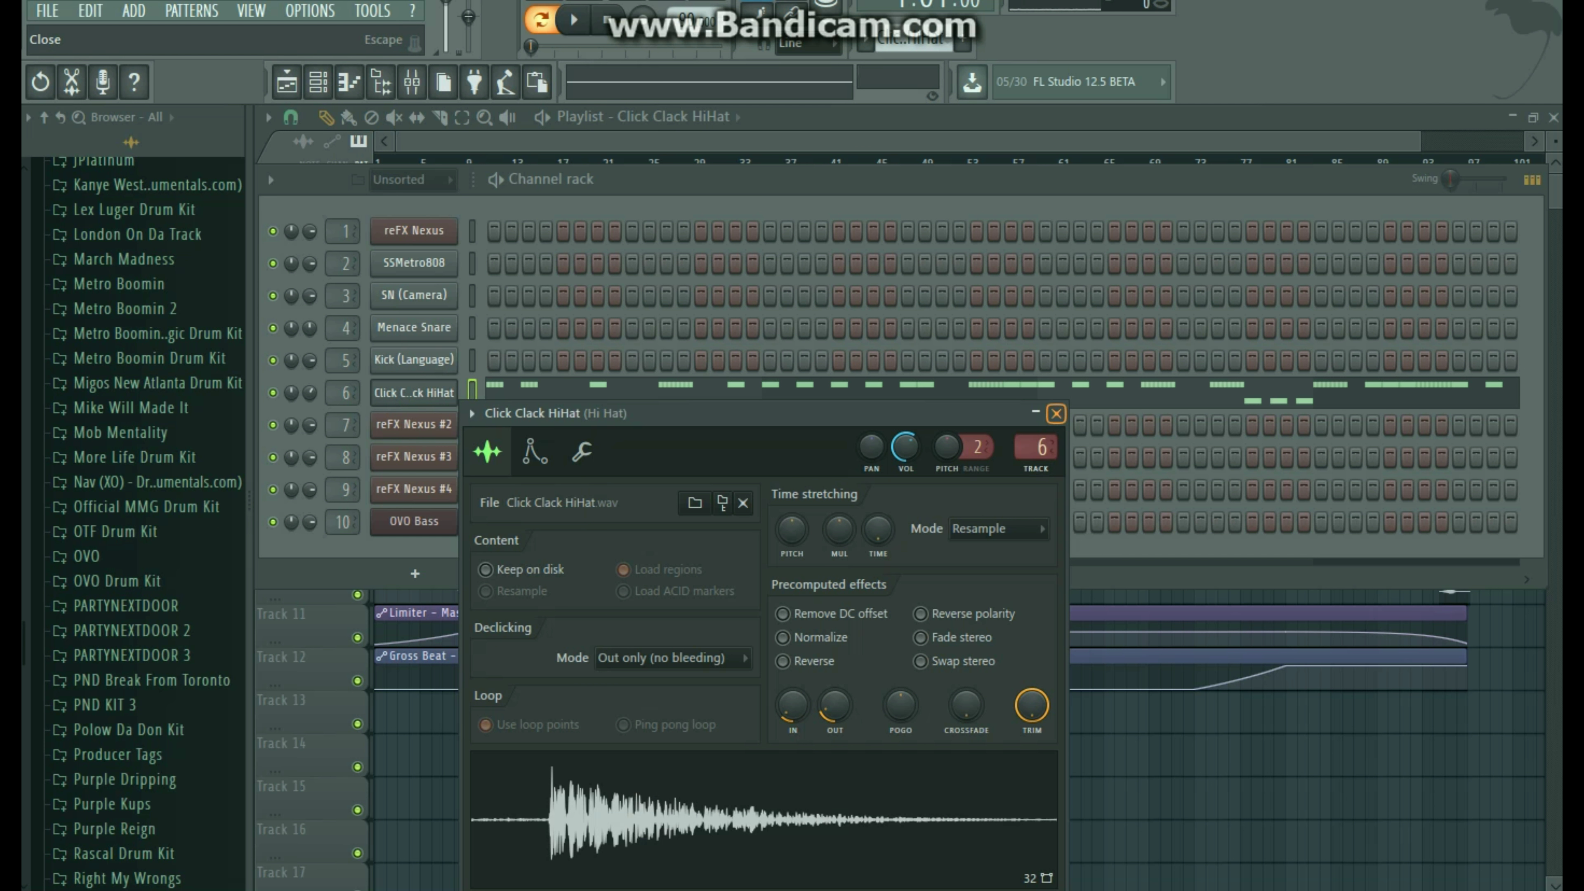
pyautogui.click(1056, 413)
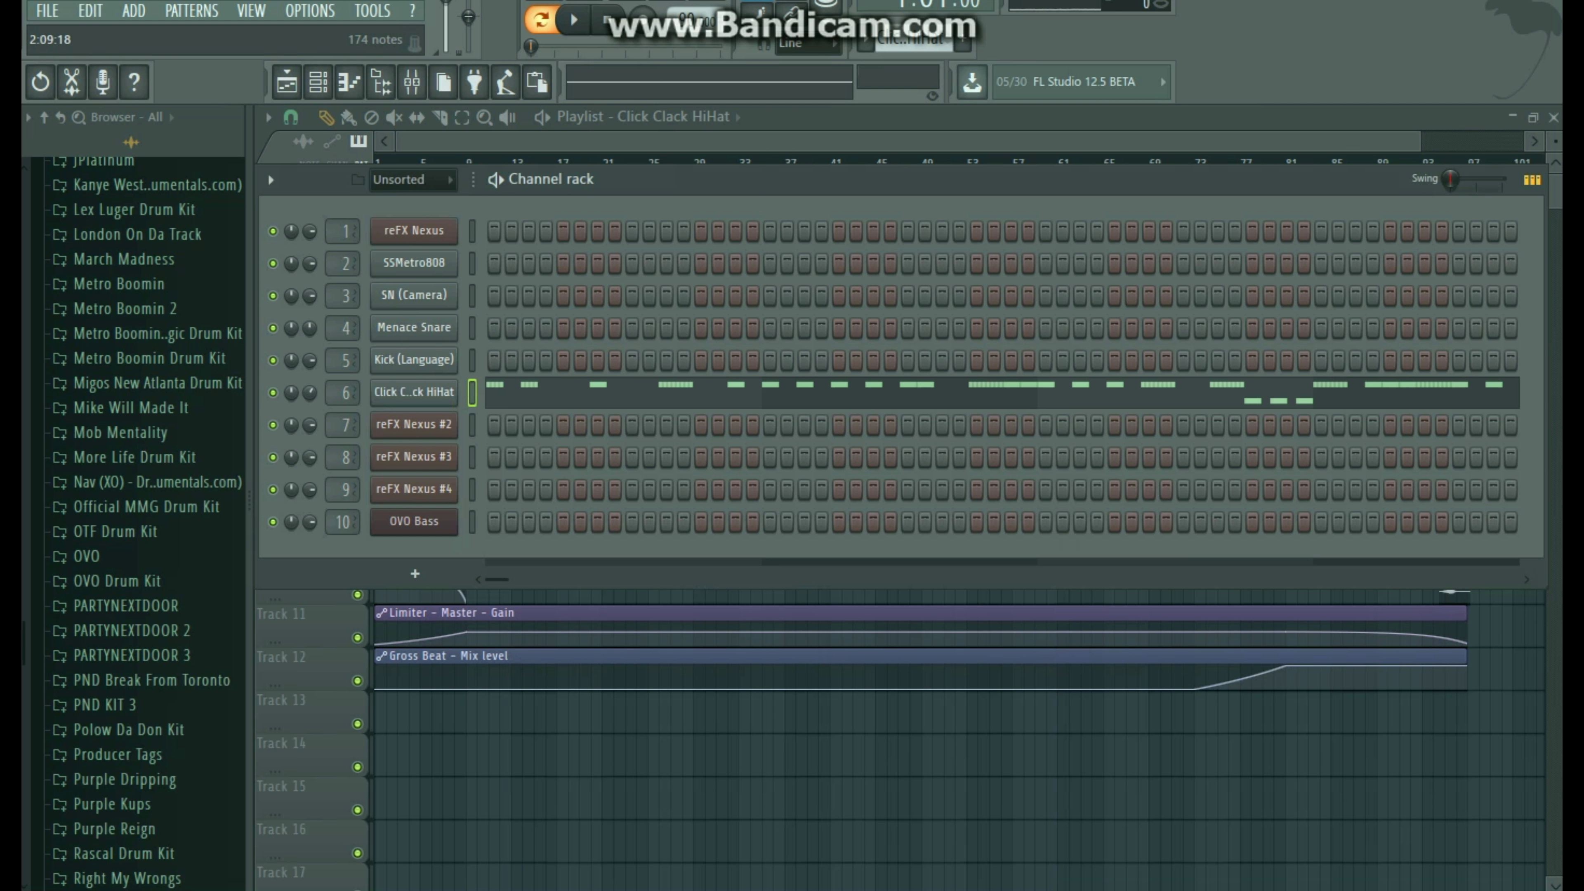
# Reopen the Click Clack HiHat notes in the piano roll and check the effects on the Hi Hat mixer track.
pyautogui.click(686, 392)
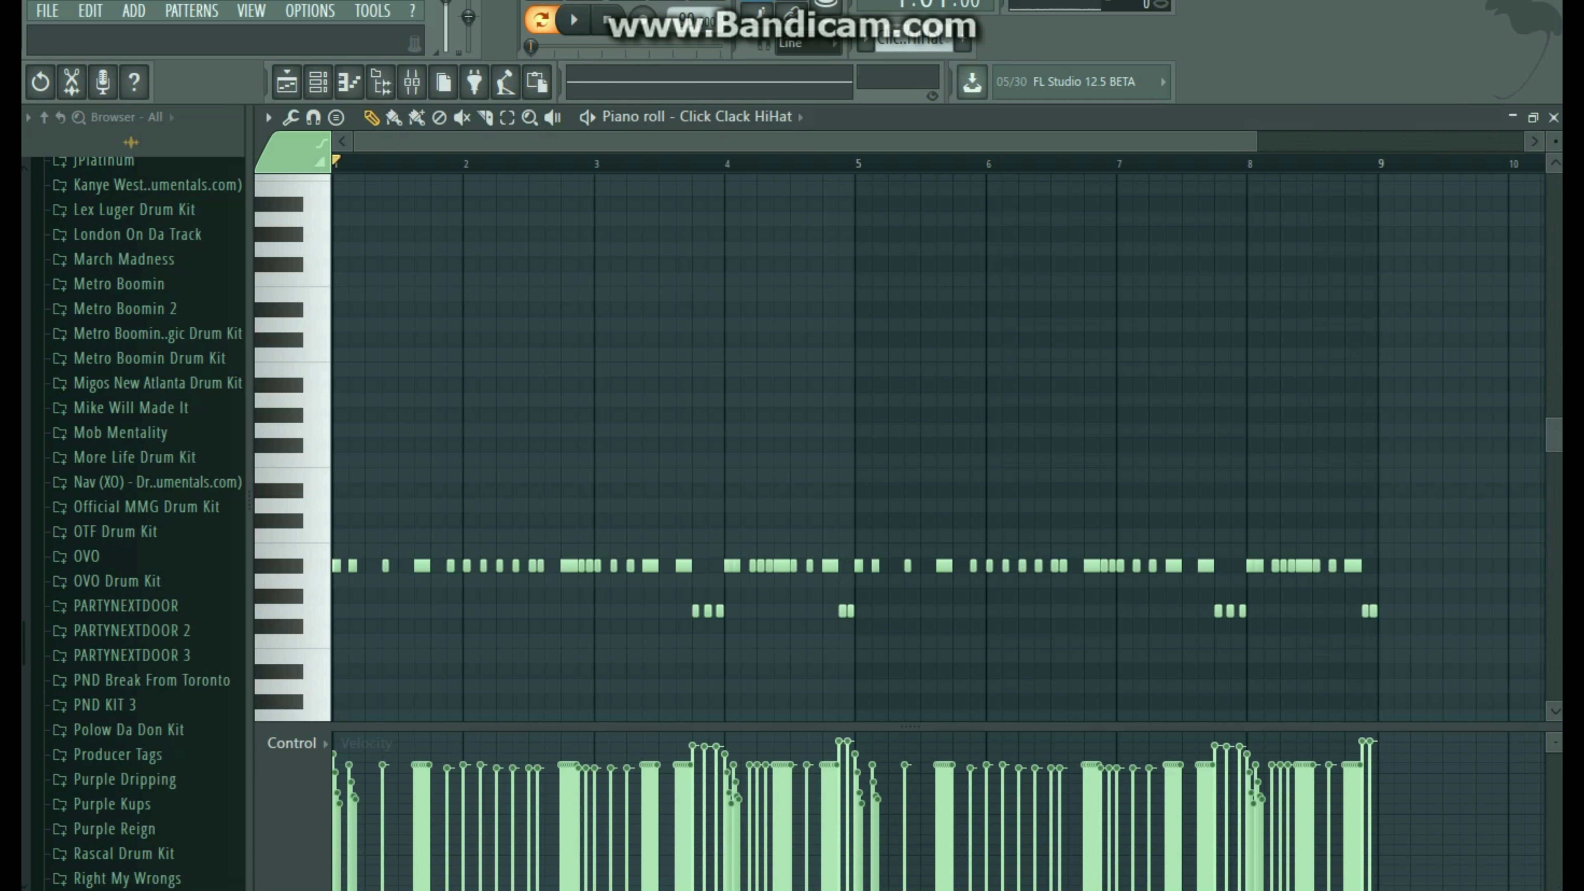
pyautogui.moveTo(1254, 142); pyautogui.dragTo(1156, 142)
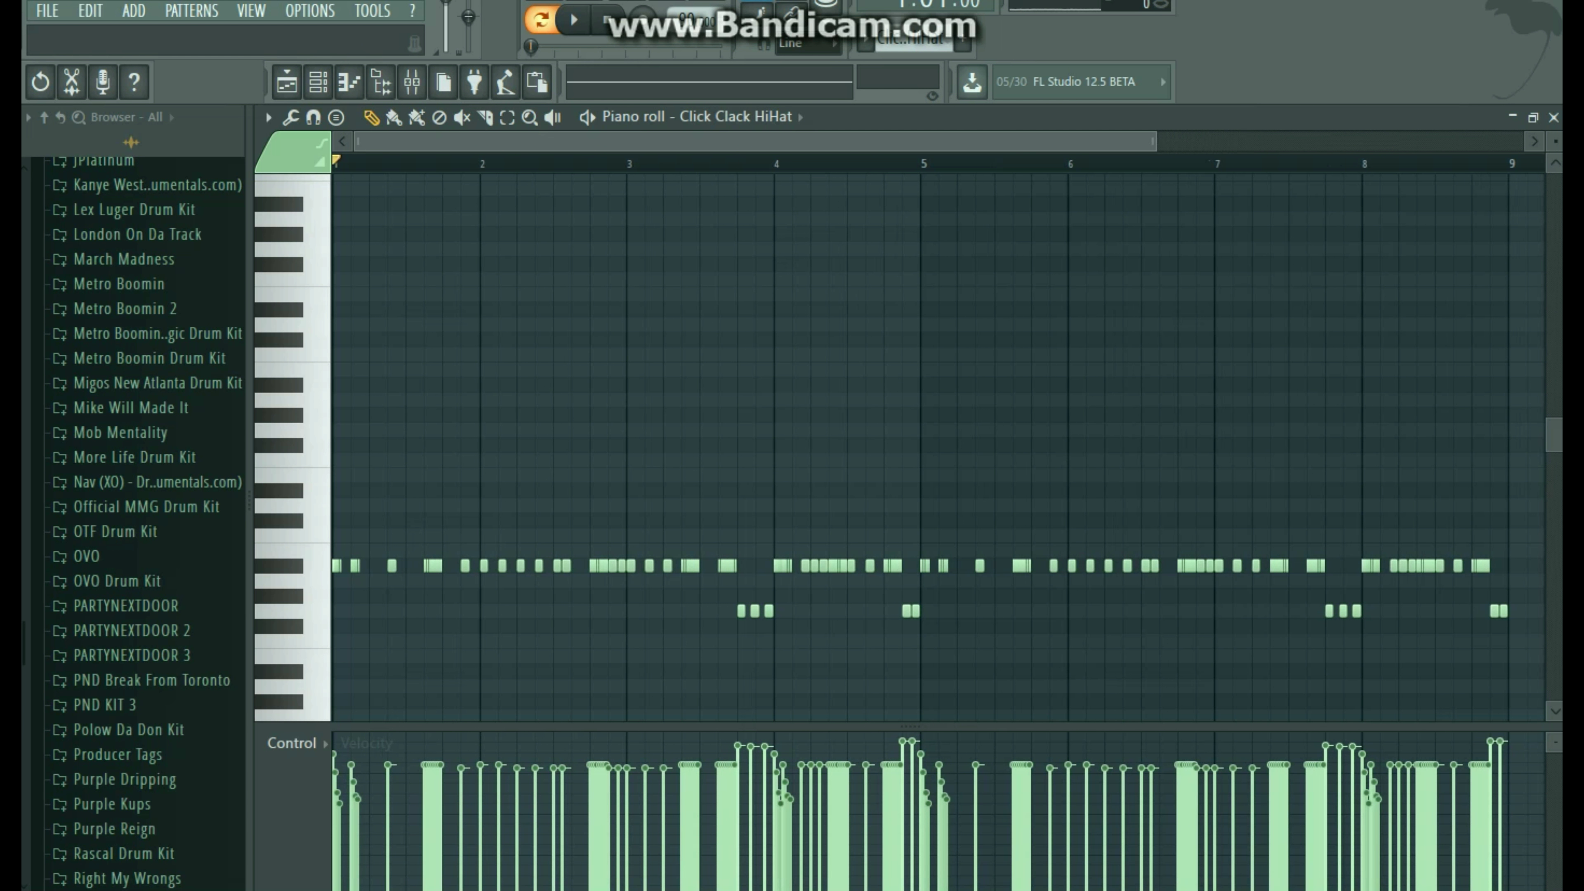
pyautogui.click(412, 81)
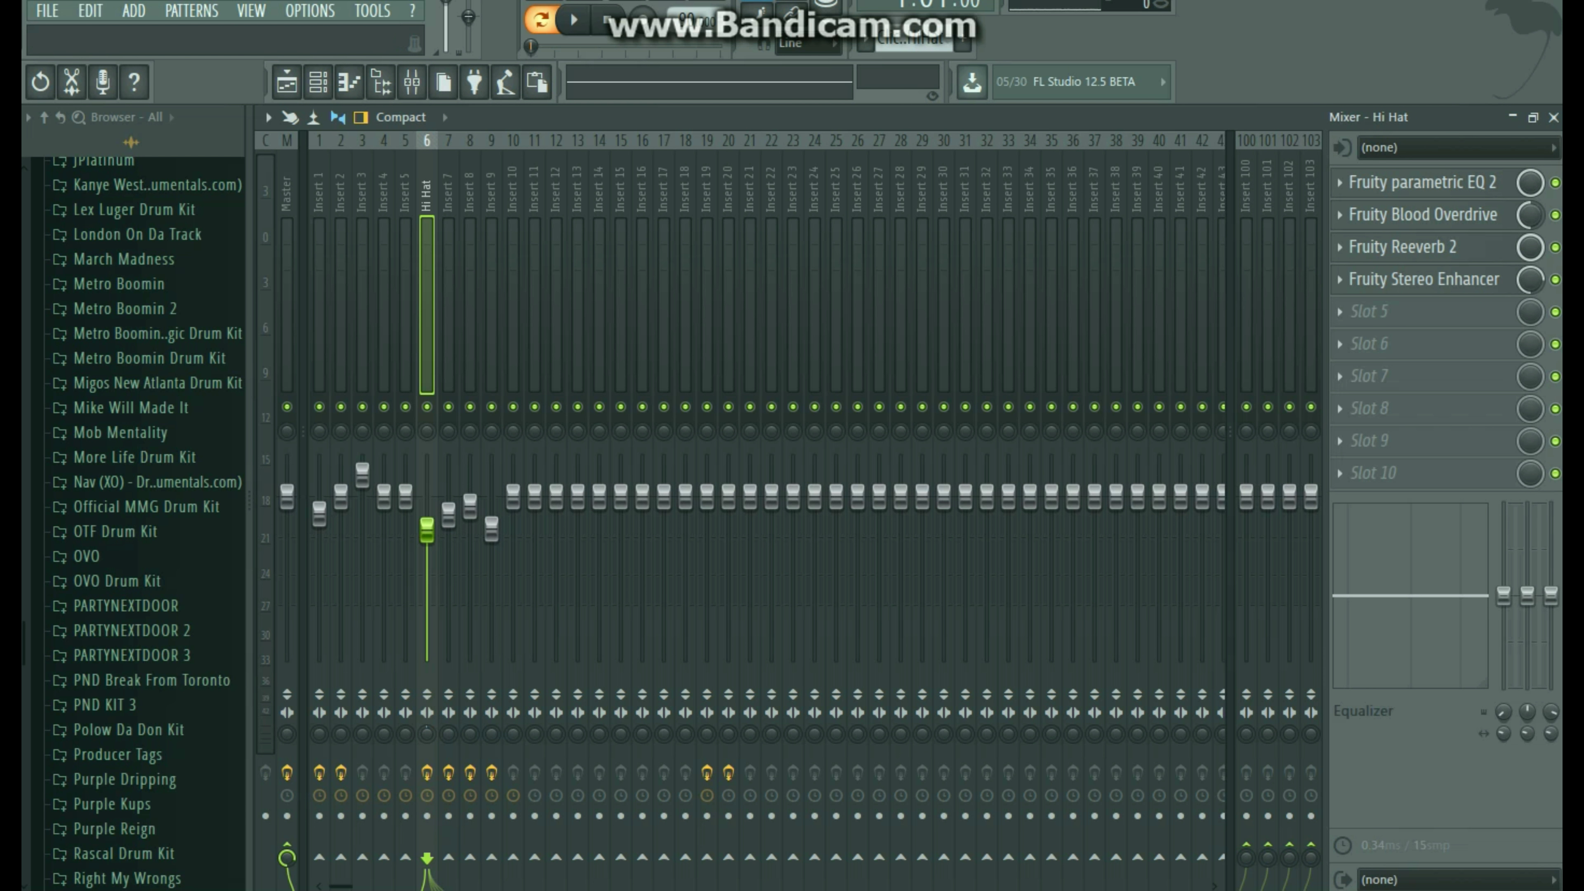
pyautogui.click(1554, 117)
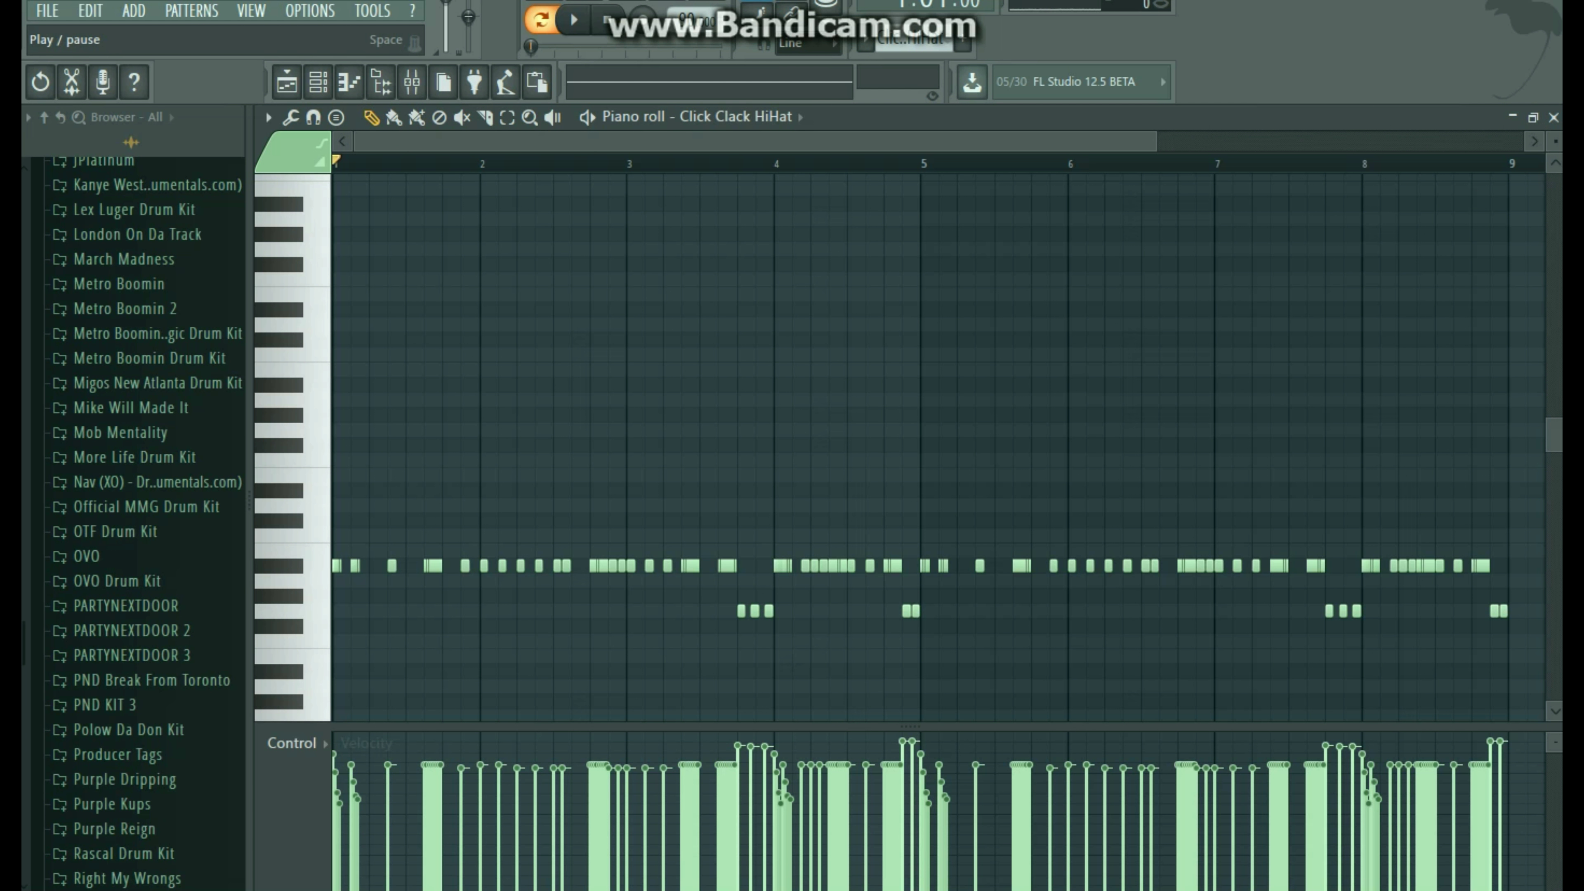
# Play the Click Clack HiHat pattern, return to the playlist and stop playback.
pyautogui.press('space')
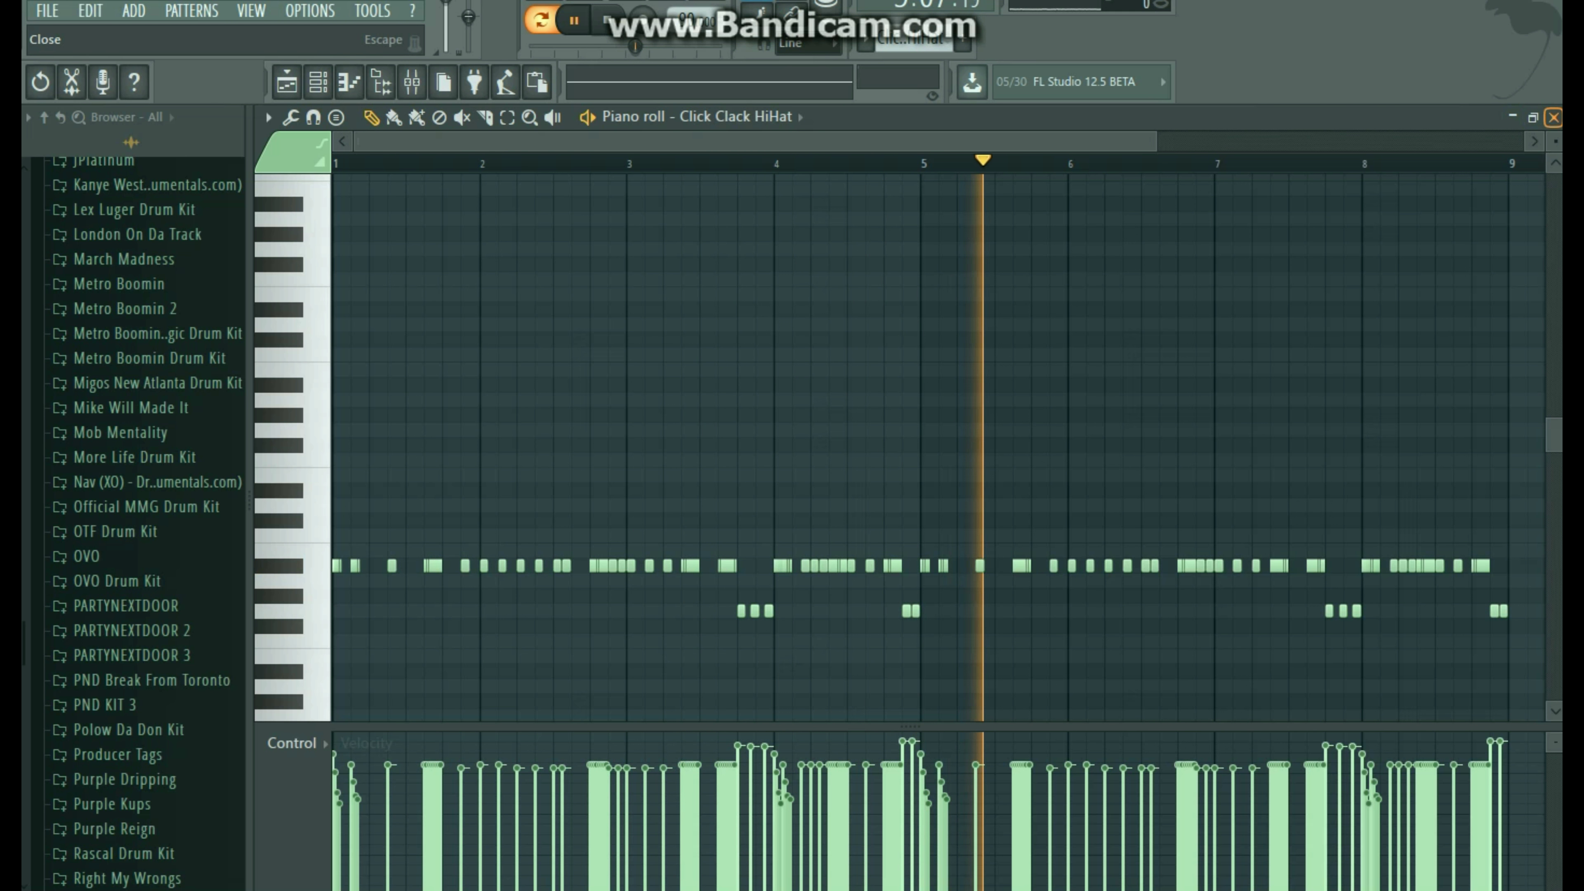
pyautogui.click(1553, 117)
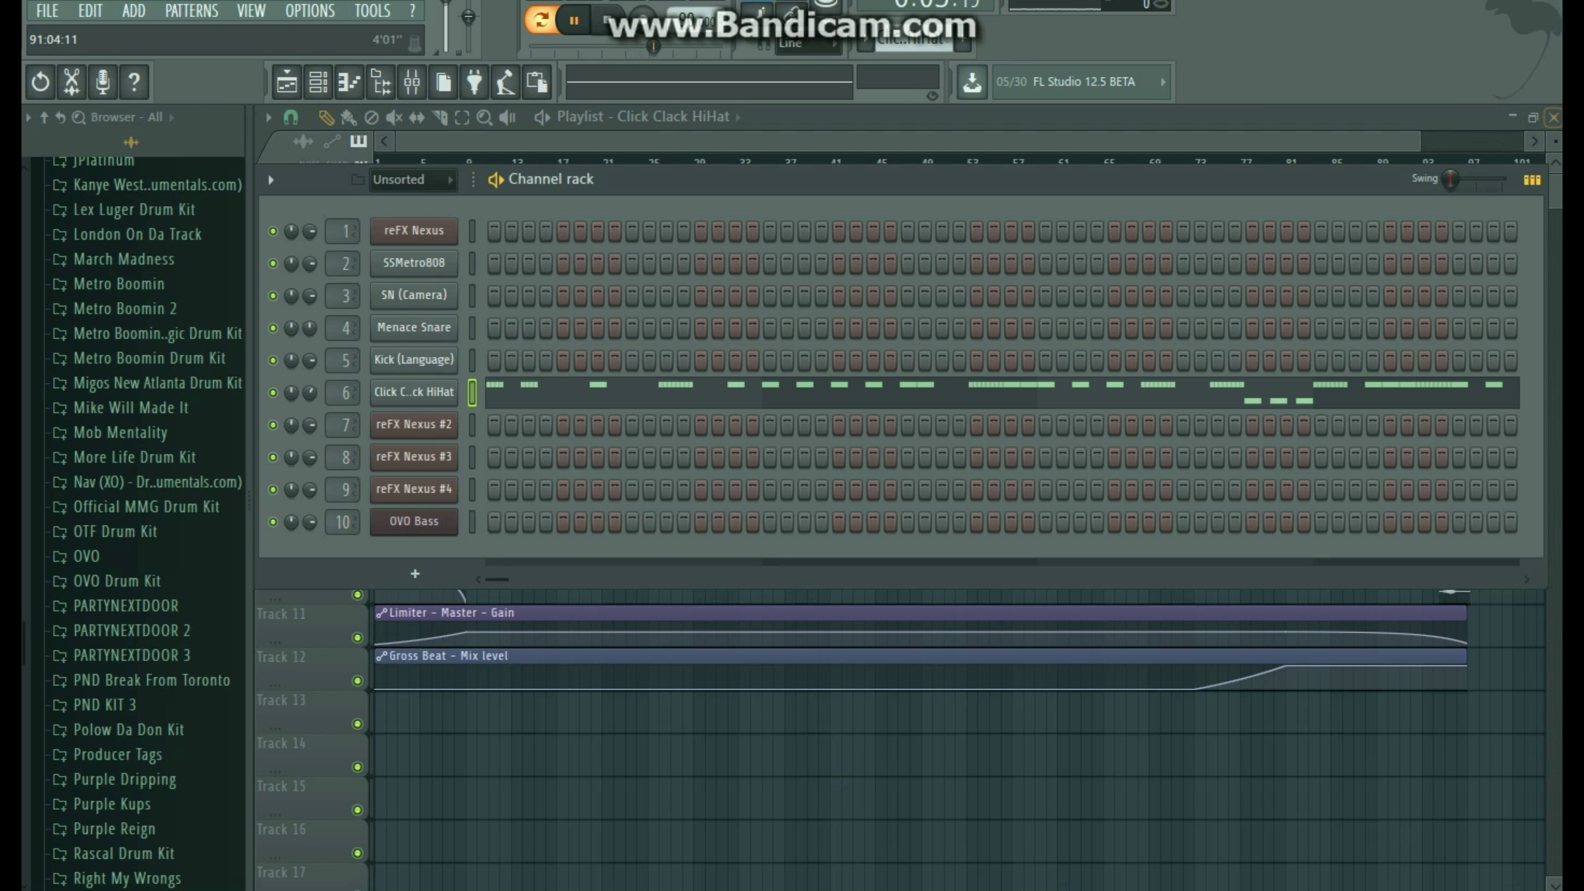
pyautogui.press('Escape')
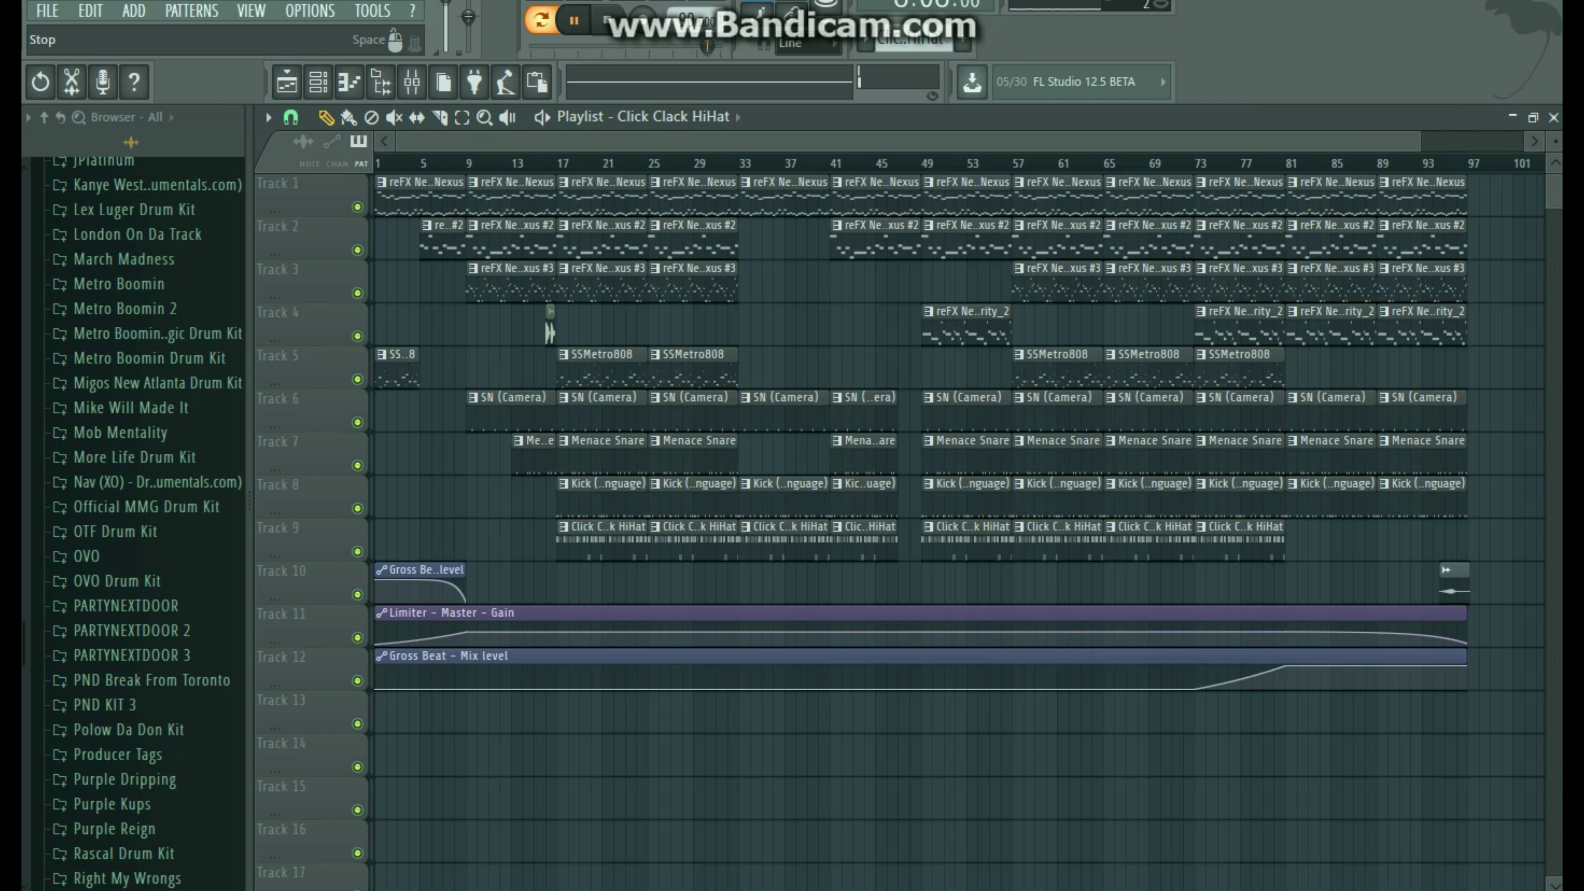
pyautogui.press('space')
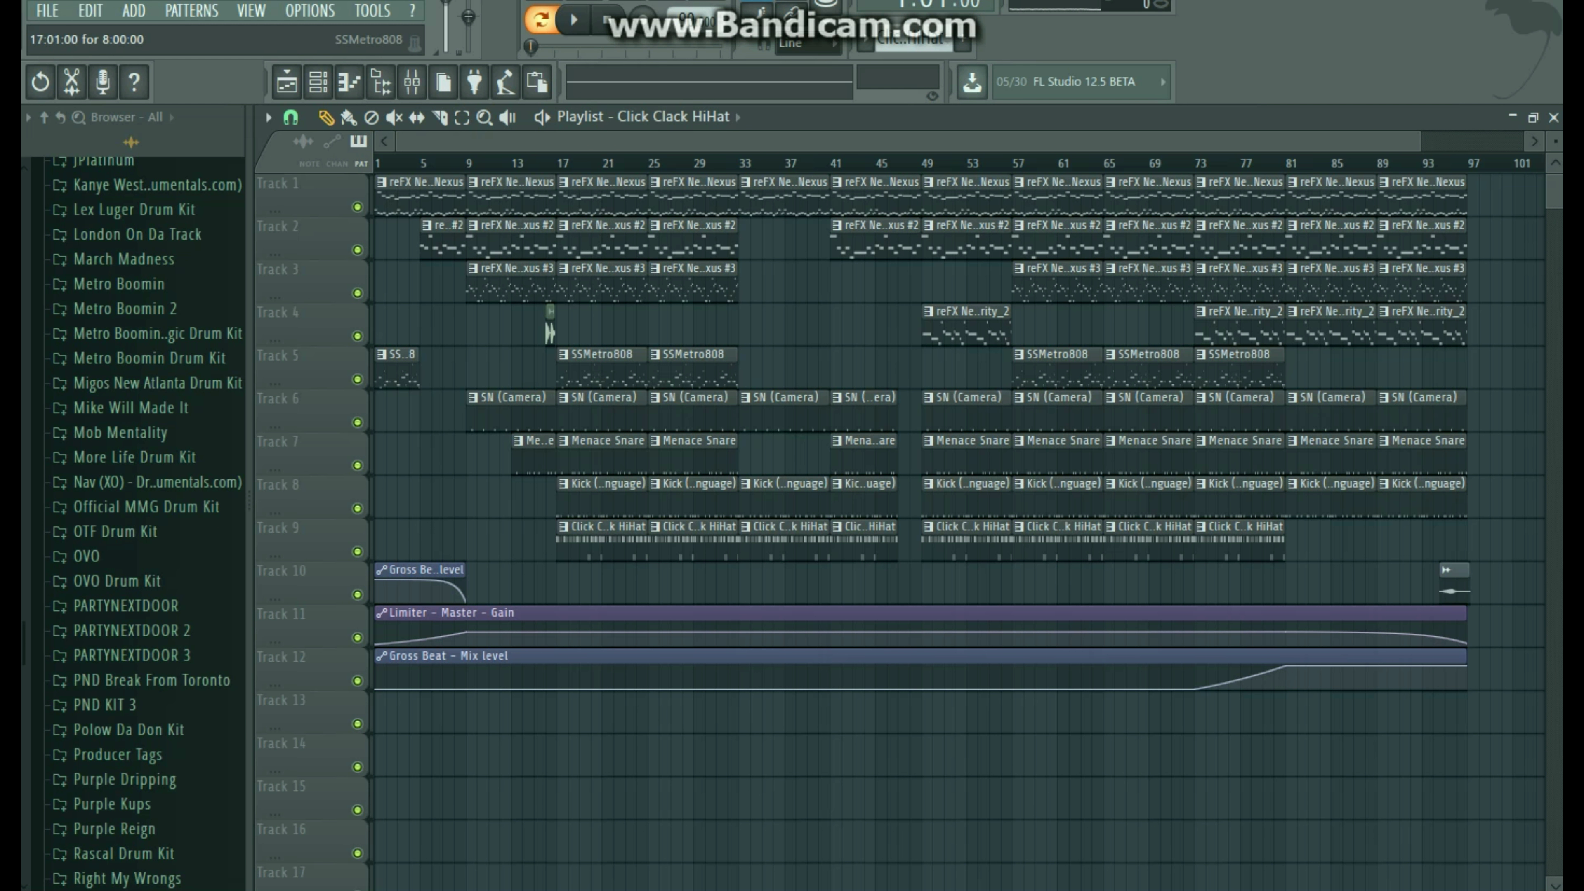
# Show the SSMetro808 pattern from Track 5 in the piano roll, with its note rows enlarged.
pyautogui.doubleClick(602, 368)
pyautogui.scroll(-3, 602, 368)
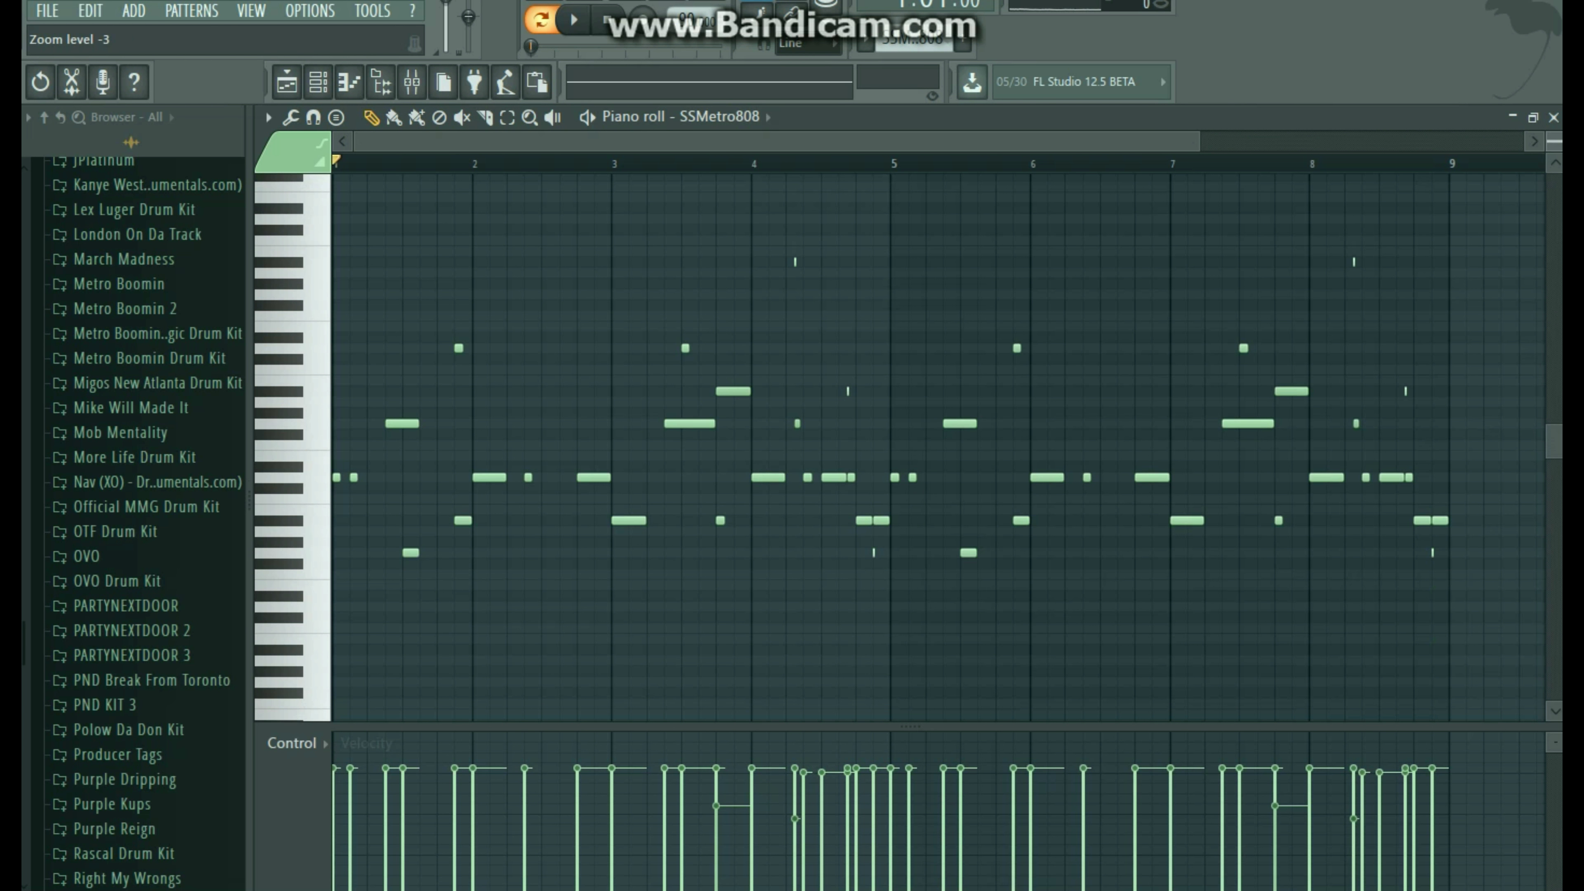
pyautogui.moveTo(1554, 142); pyautogui.dragTo(1554, 153)
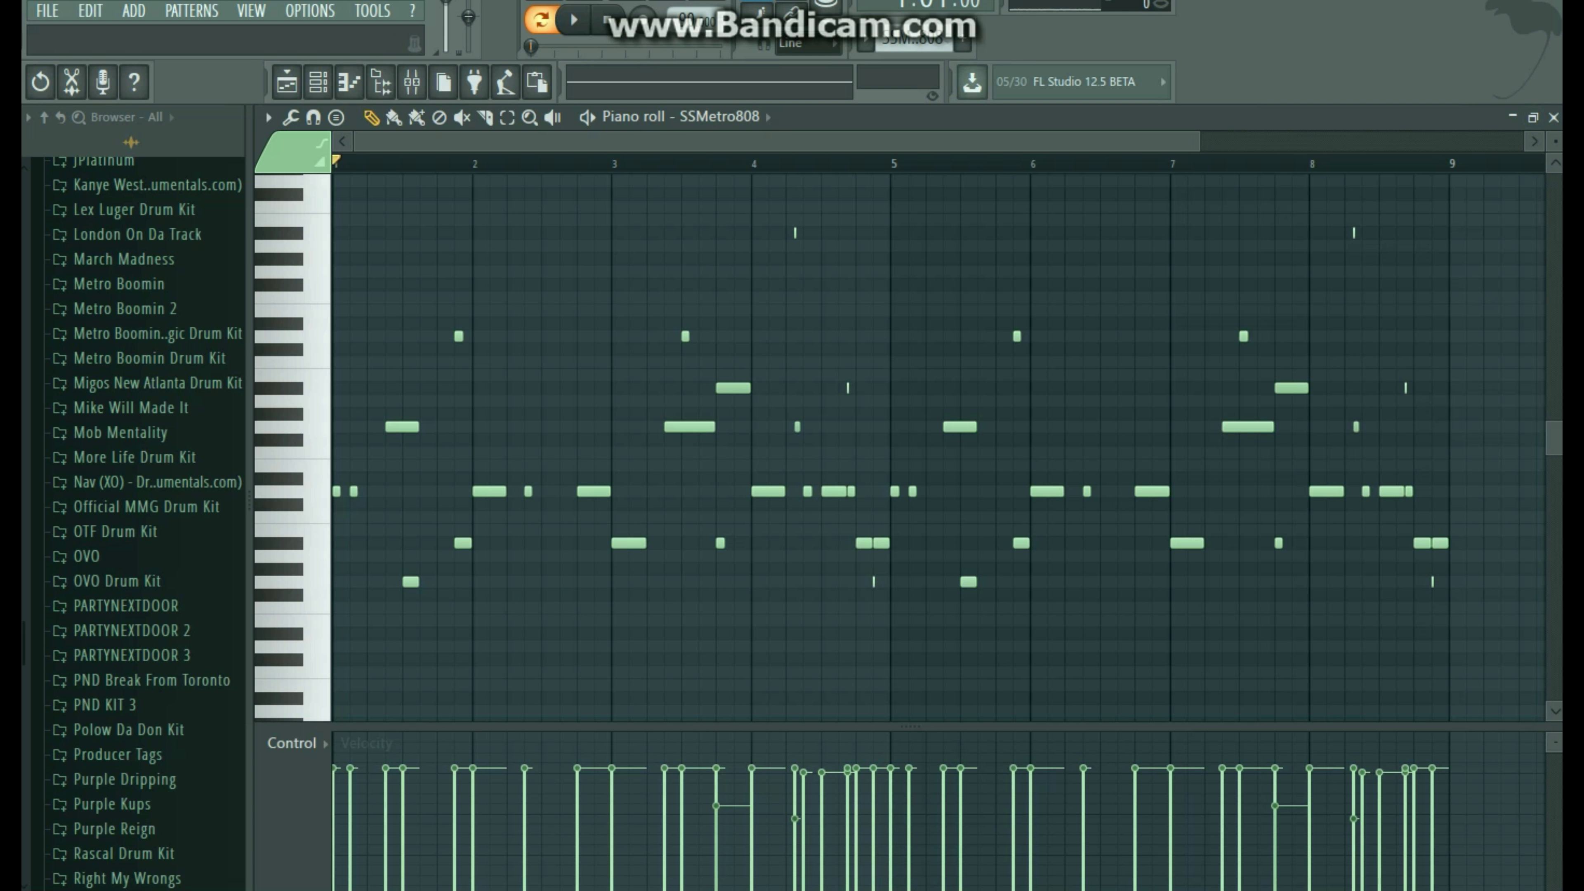
# Disable Fruity Fast Dist and Fruity parametric EQ 2 on the SSMetro808's mixer track, Insert 2.
pyautogui.click(1554, 118)
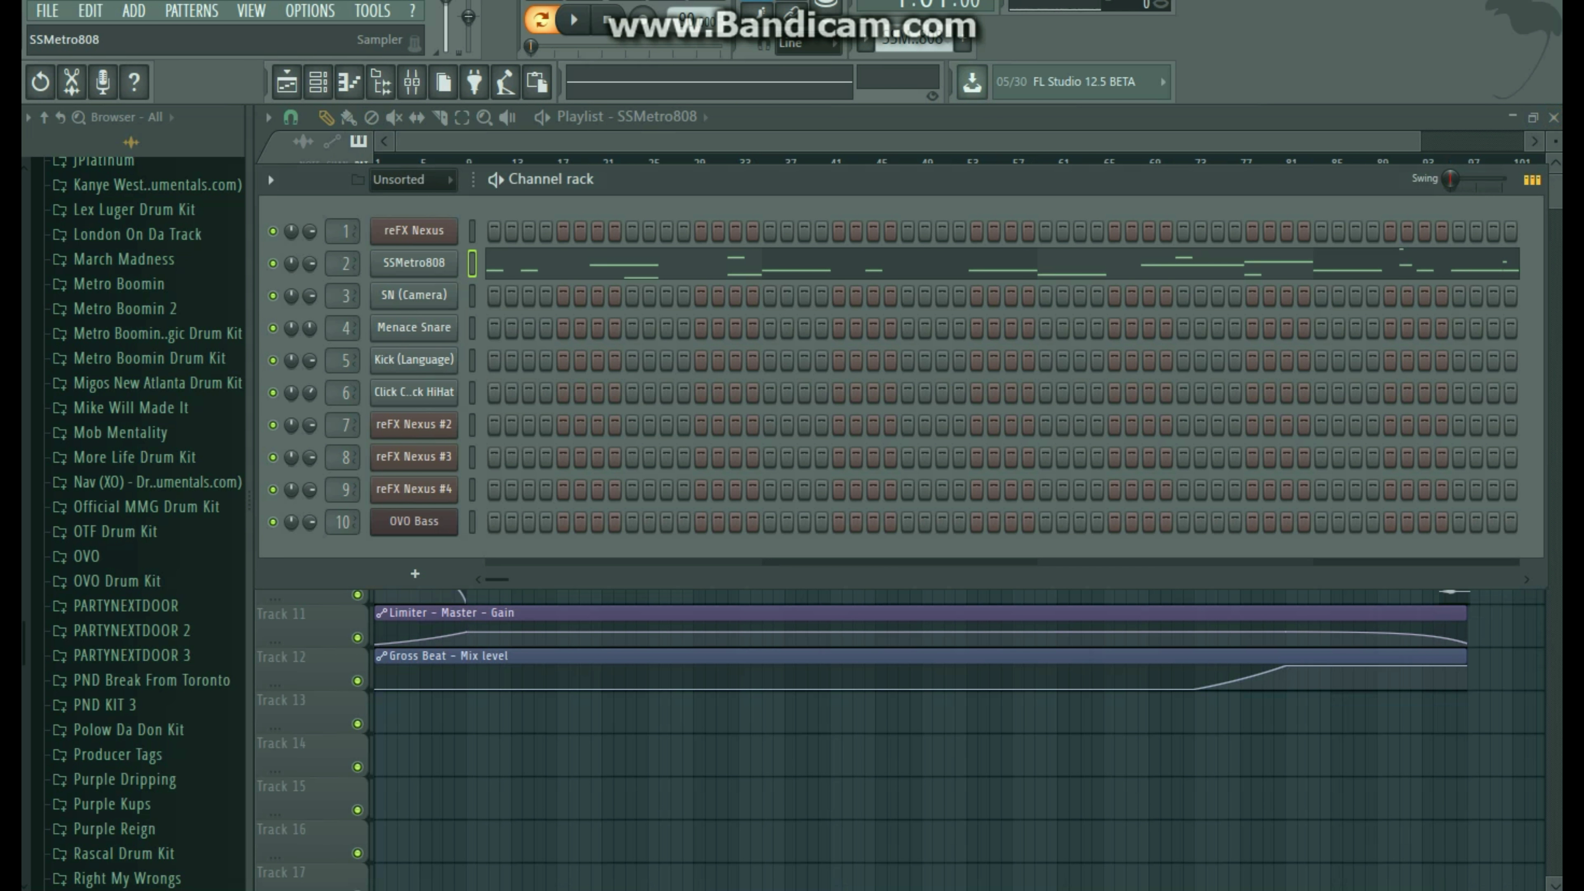
pyautogui.click(413, 263)
pyautogui.click(487, 451)
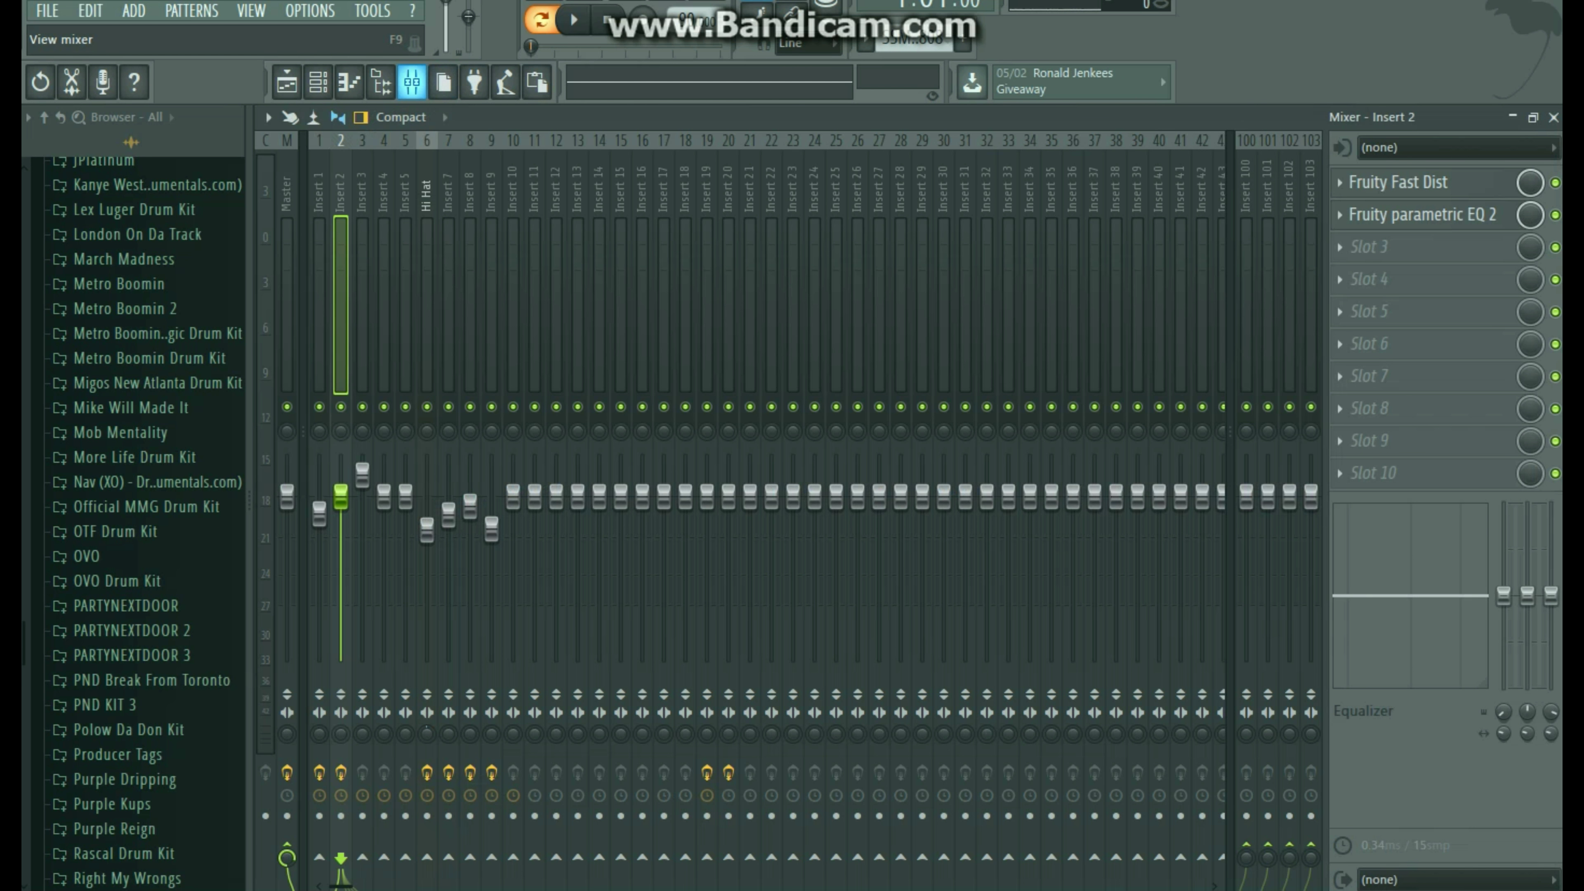
pyautogui.click(412, 82)
pyautogui.click(1555, 183)
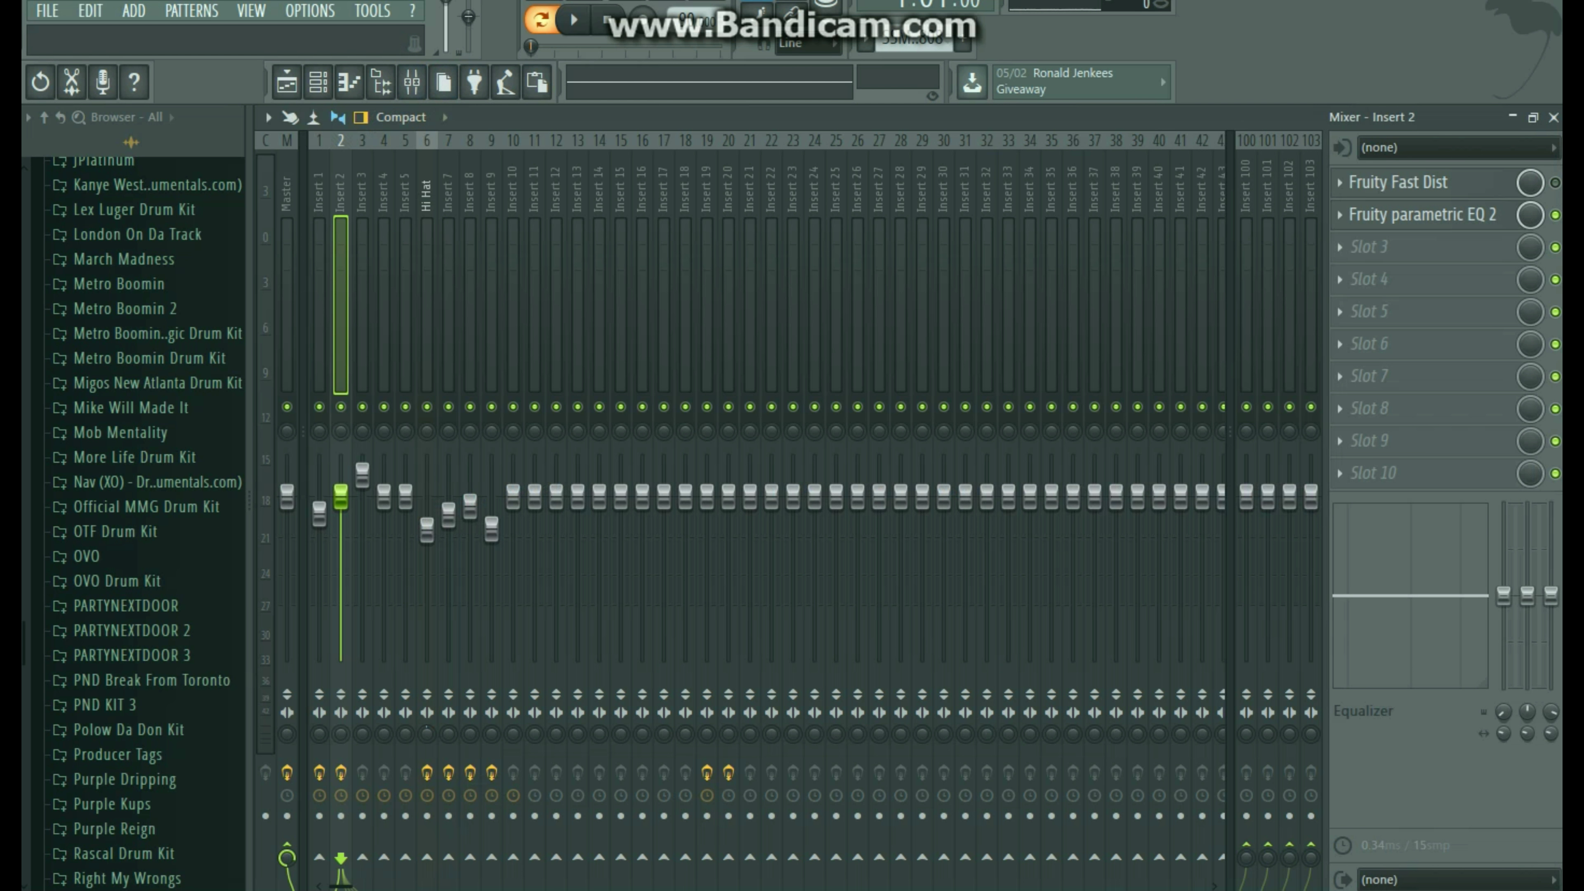
pyautogui.click(1555, 214)
pyautogui.click(1554, 117)
# Inspect the SSMetro808 channel's sample settings and its volume envelope.
pyautogui.click(414, 263)
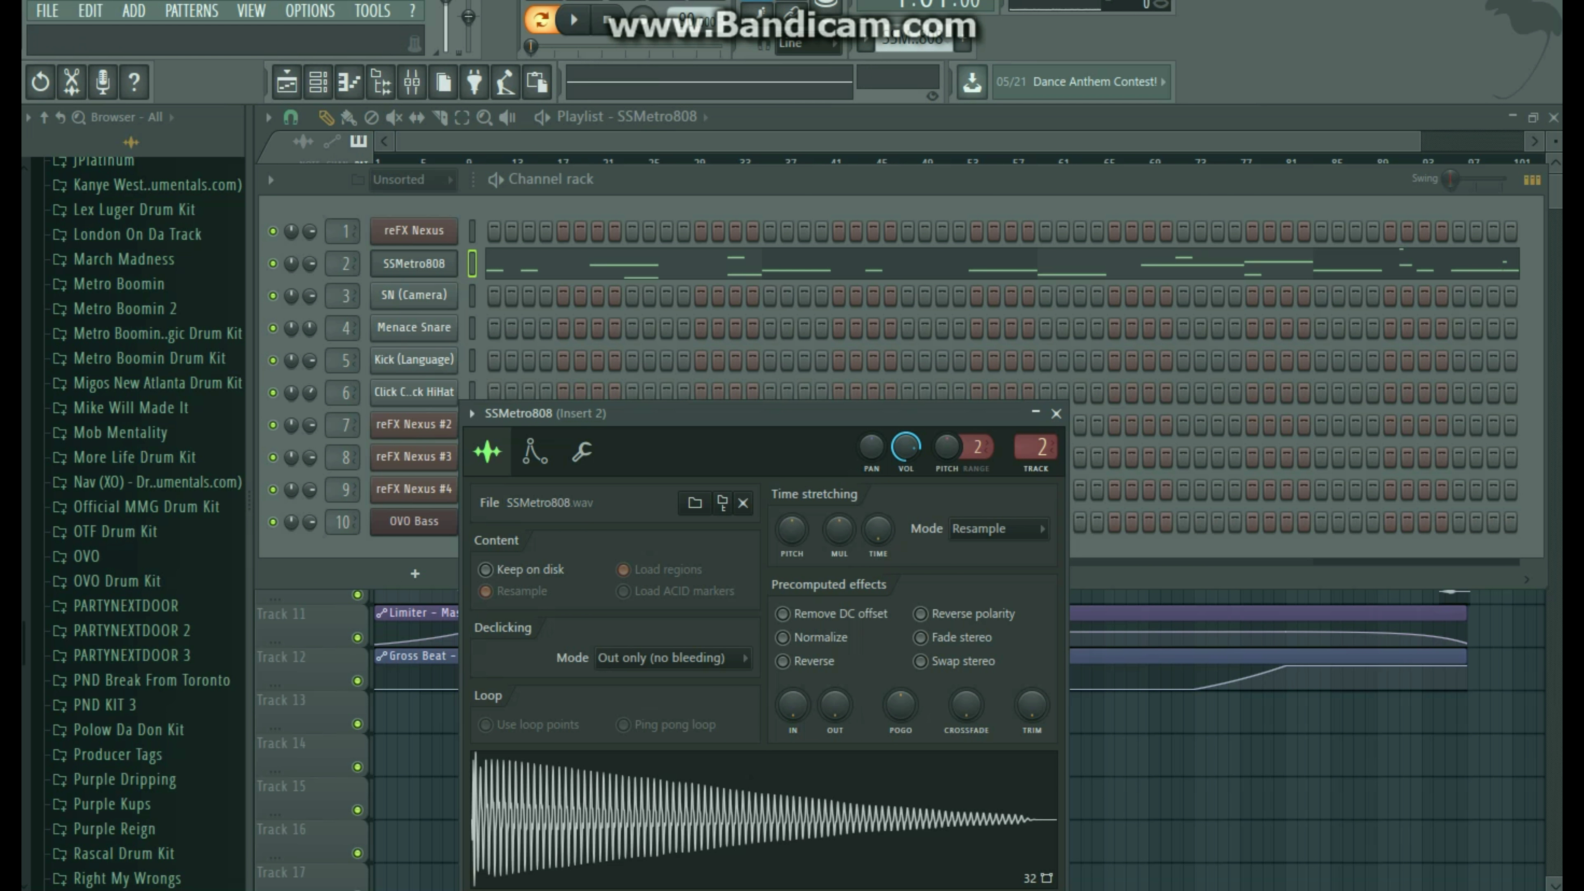
pyautogui.click(535, 450)
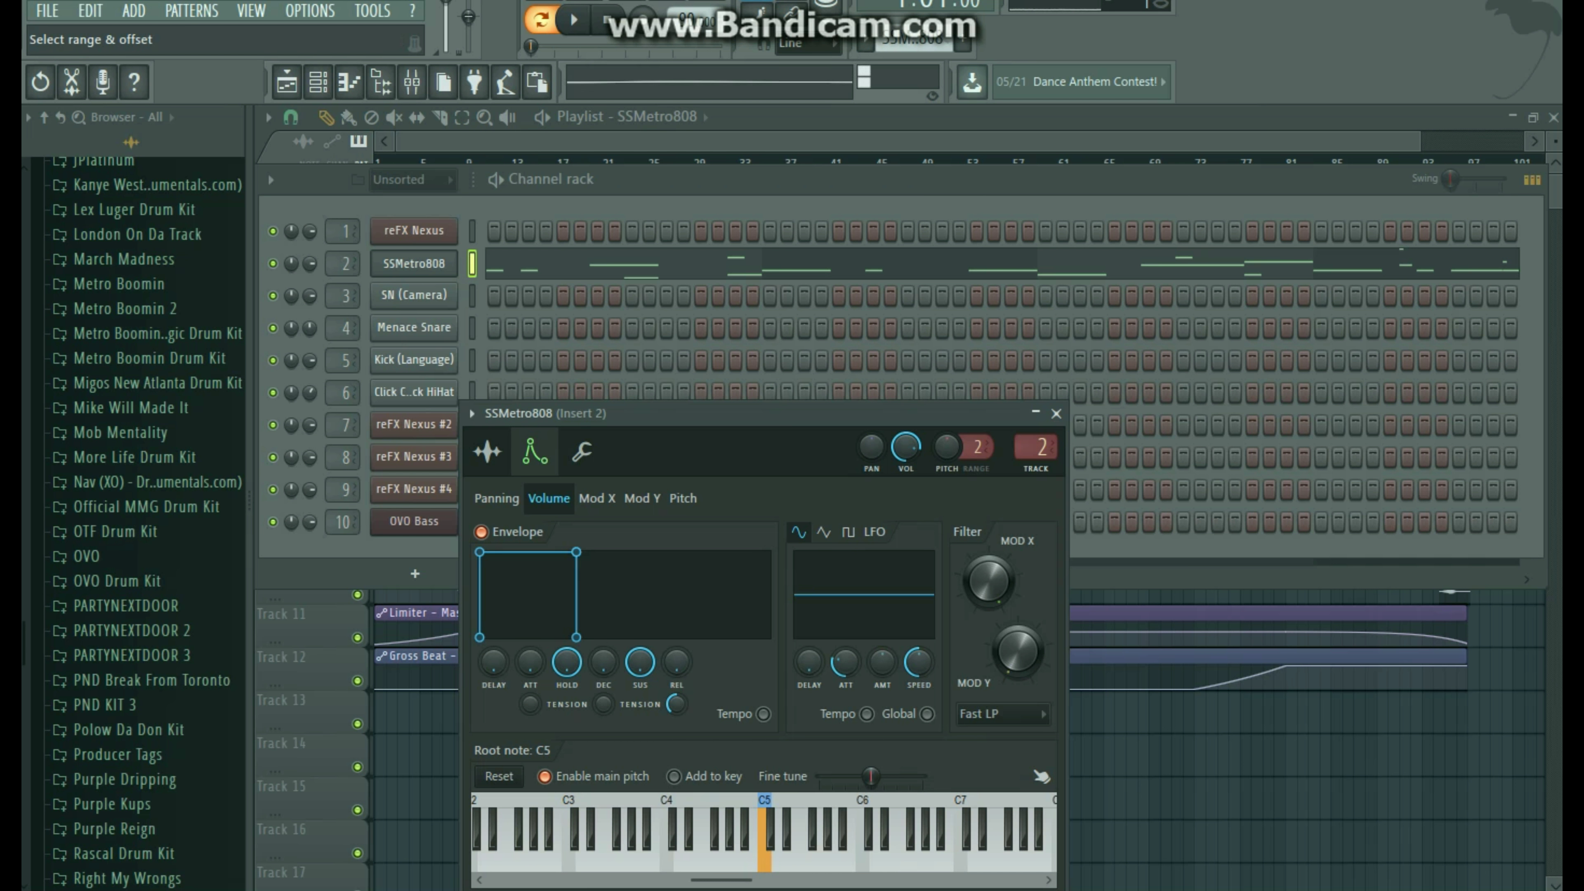
pyautogui.click(1055, 413)
# Re-enable Fruity Fast Dist and Fruity parametric EQ 2 on Insert 2 and audition the 808 with repeated C5 notes.
pyautogui.click(942, 264)
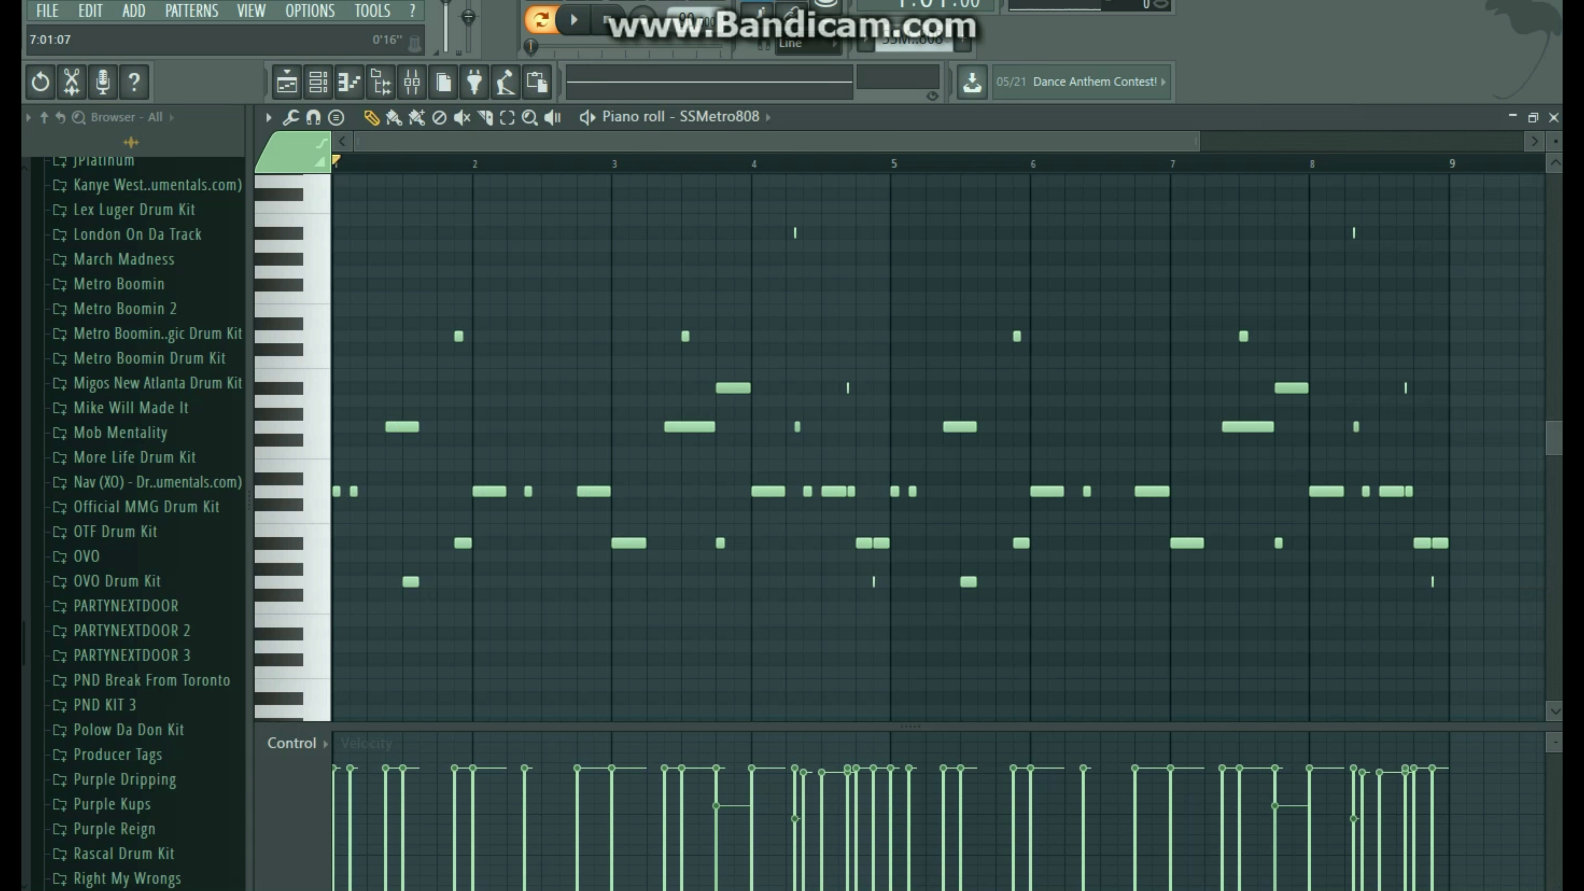
pyautogui.moveTo(1197, 141); pyautogui.dragTo(1237, 141)
pyautogui.click(412, 81)
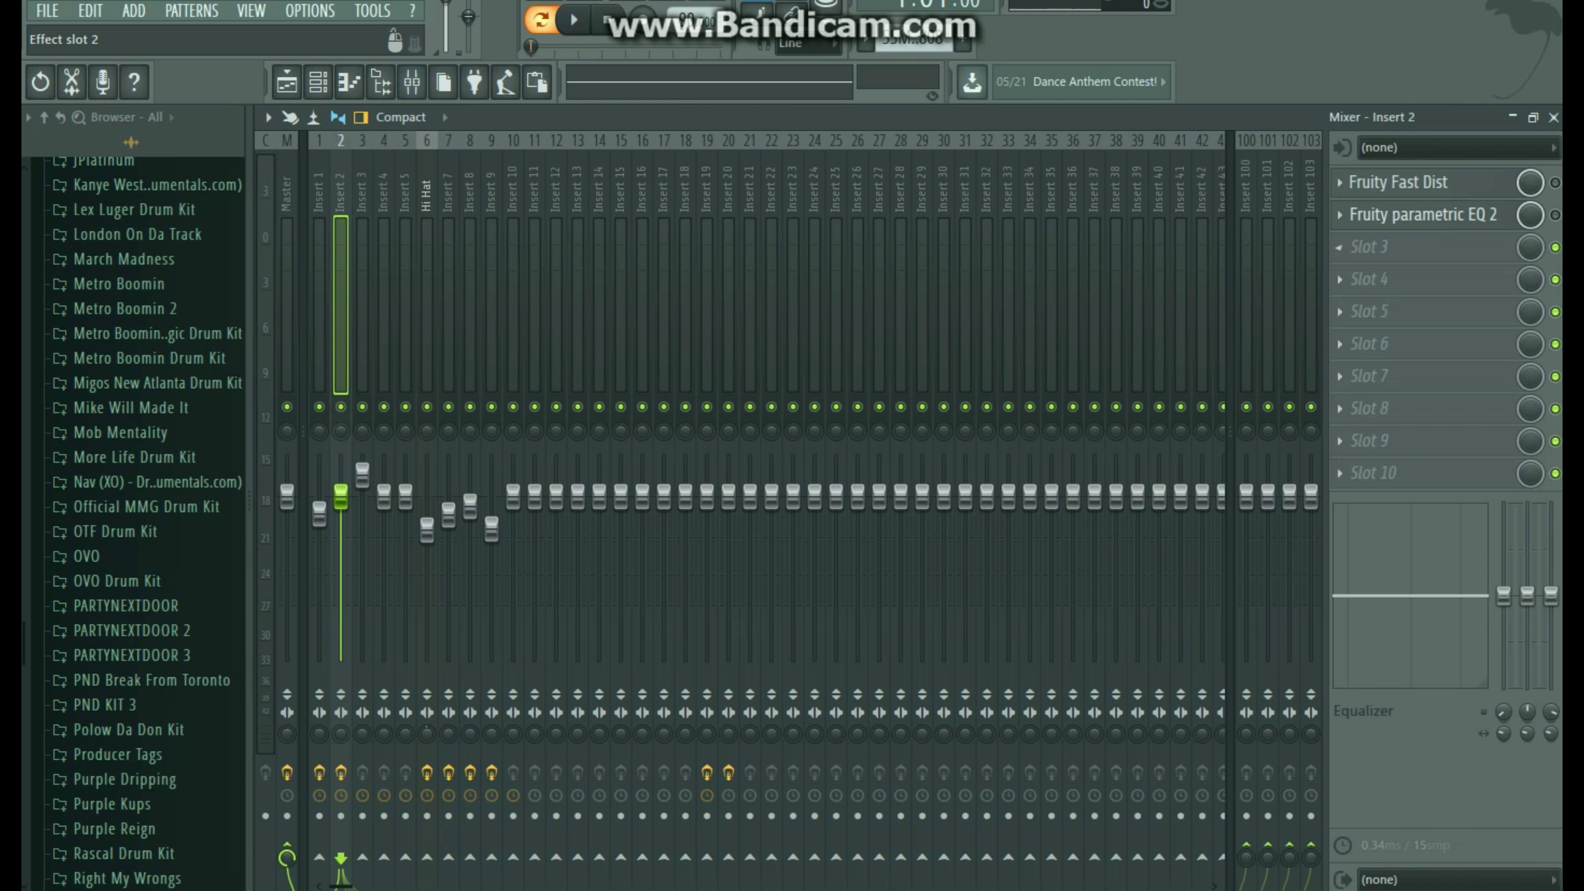
pyautogui.click(1555, 182)
pyautogui.press('z')
pyautogui.press('z')
pyautogui.press('z')
pyautogui.press('z')
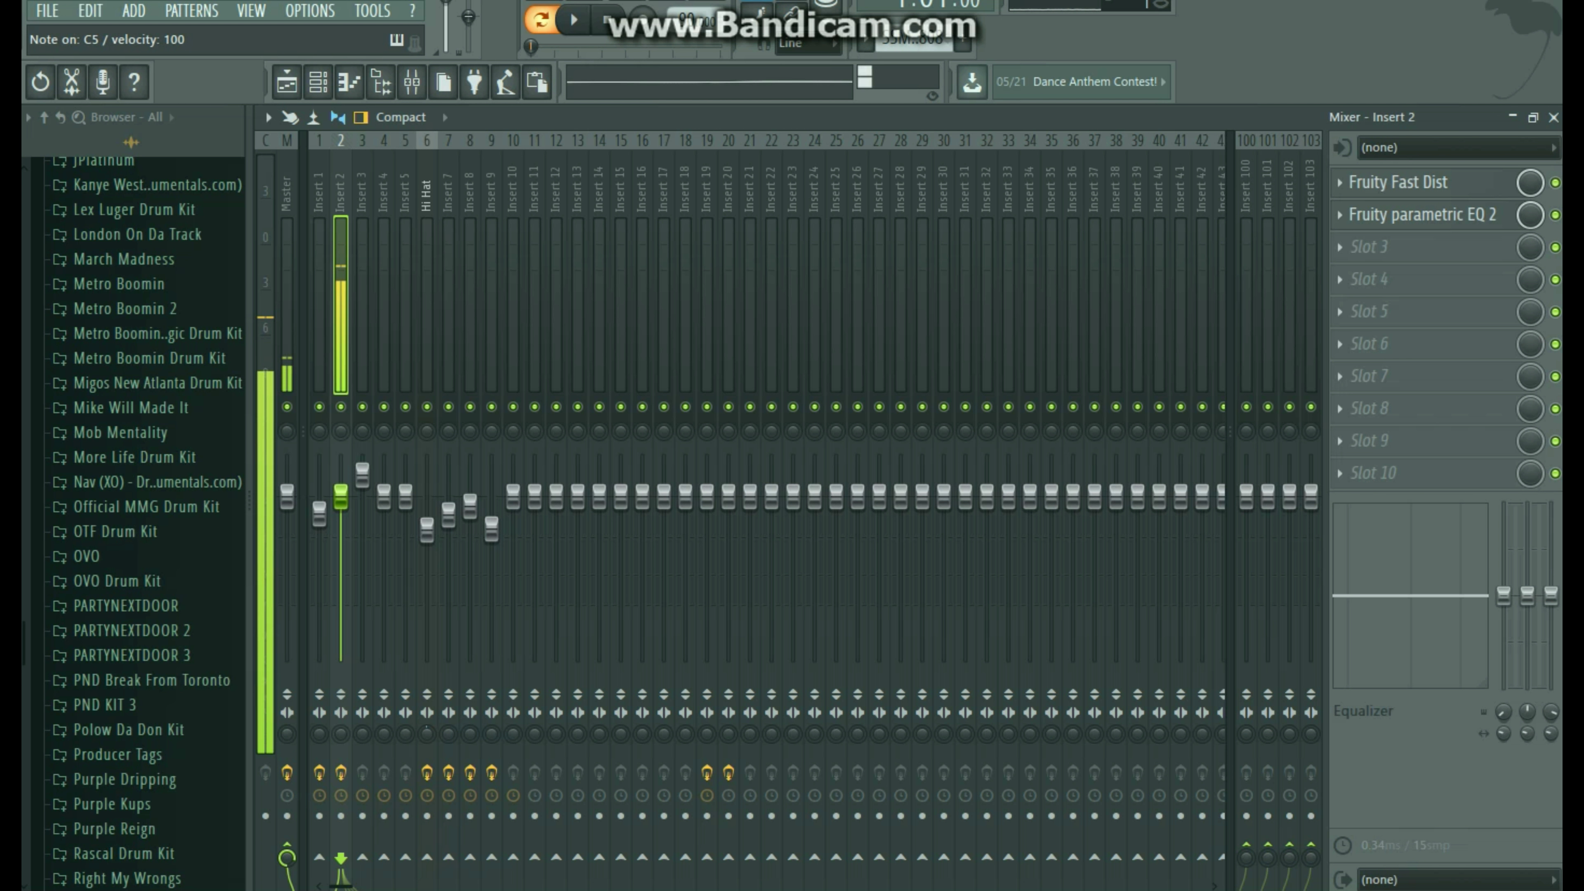
# Review the Fruity parametric EQ 2 curve on Insert 2 and return to the SSMetro808 piano roll.
pyautogui.press('space')
pyautogui.click(1416, 215)
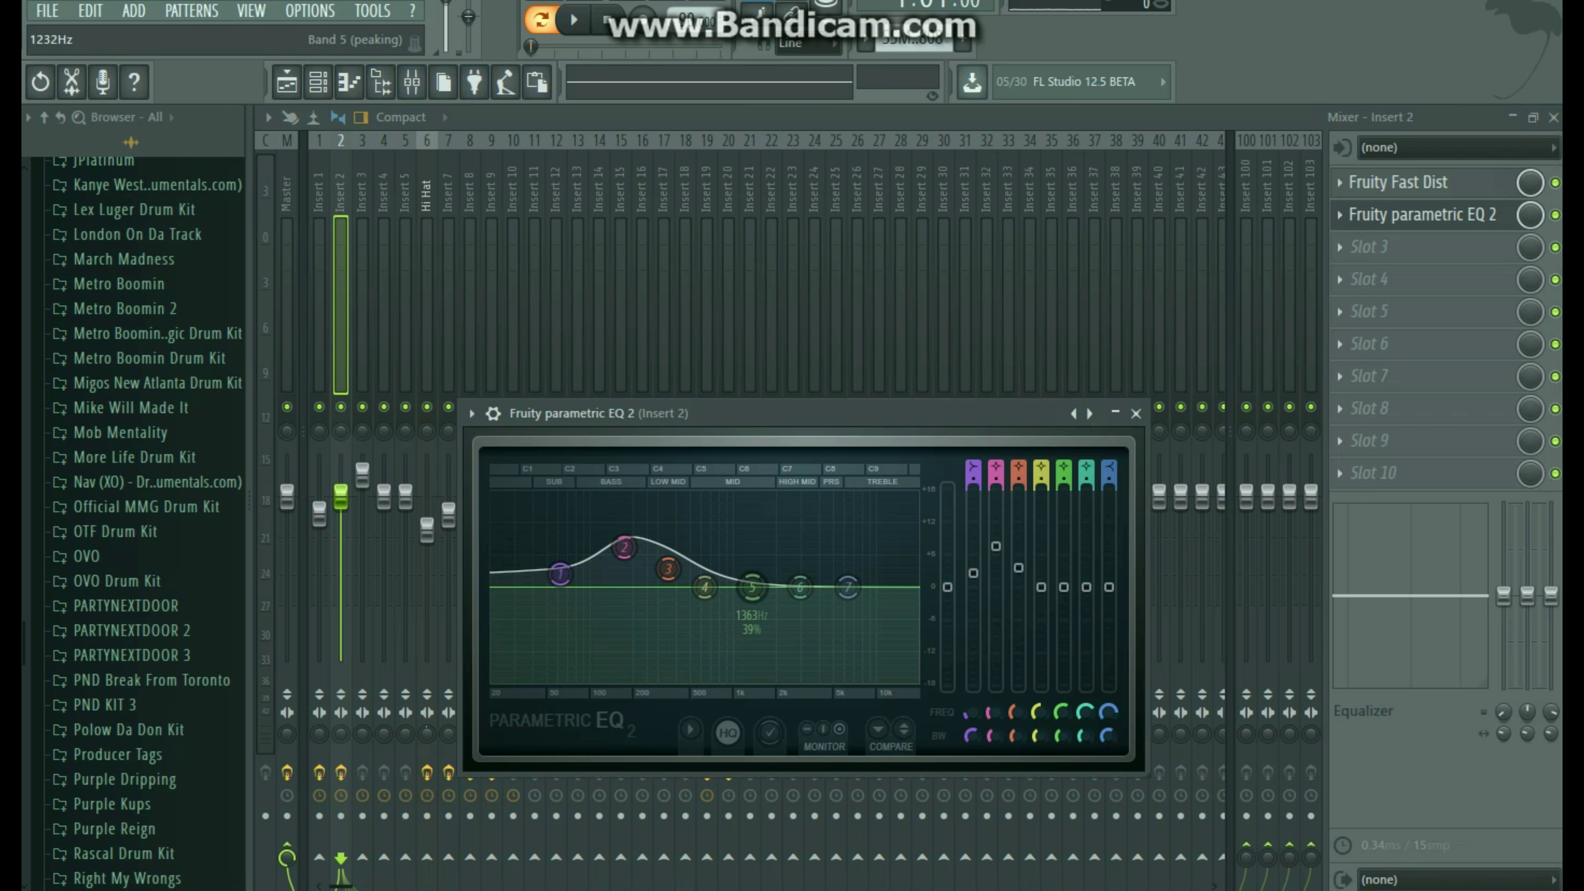
pyautogui.click(1135, 413)
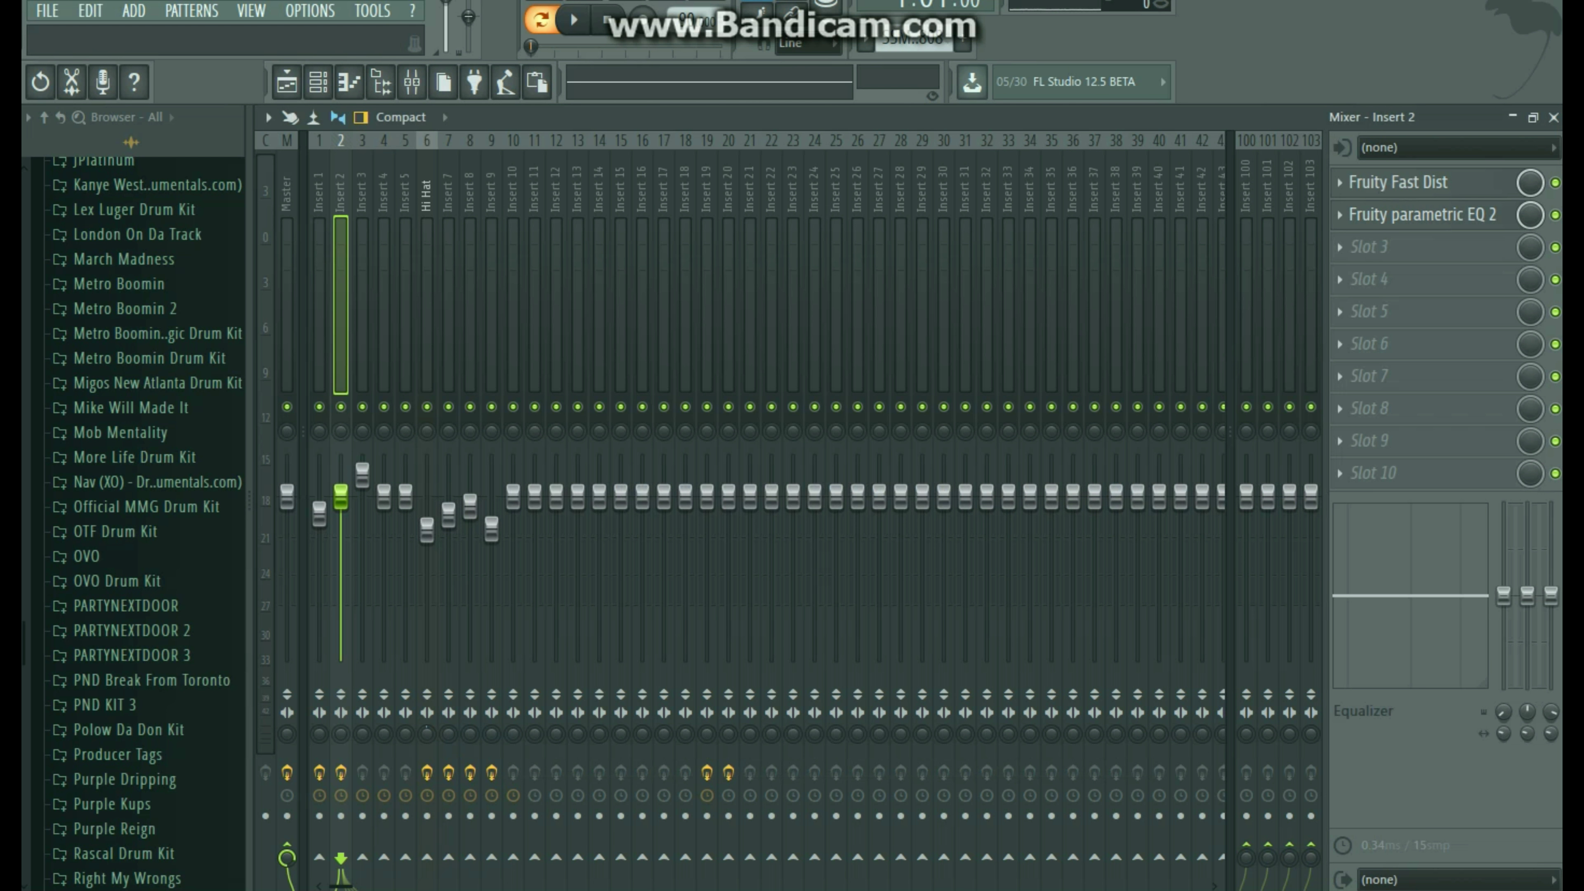
pyautogui.click(1553, 117)
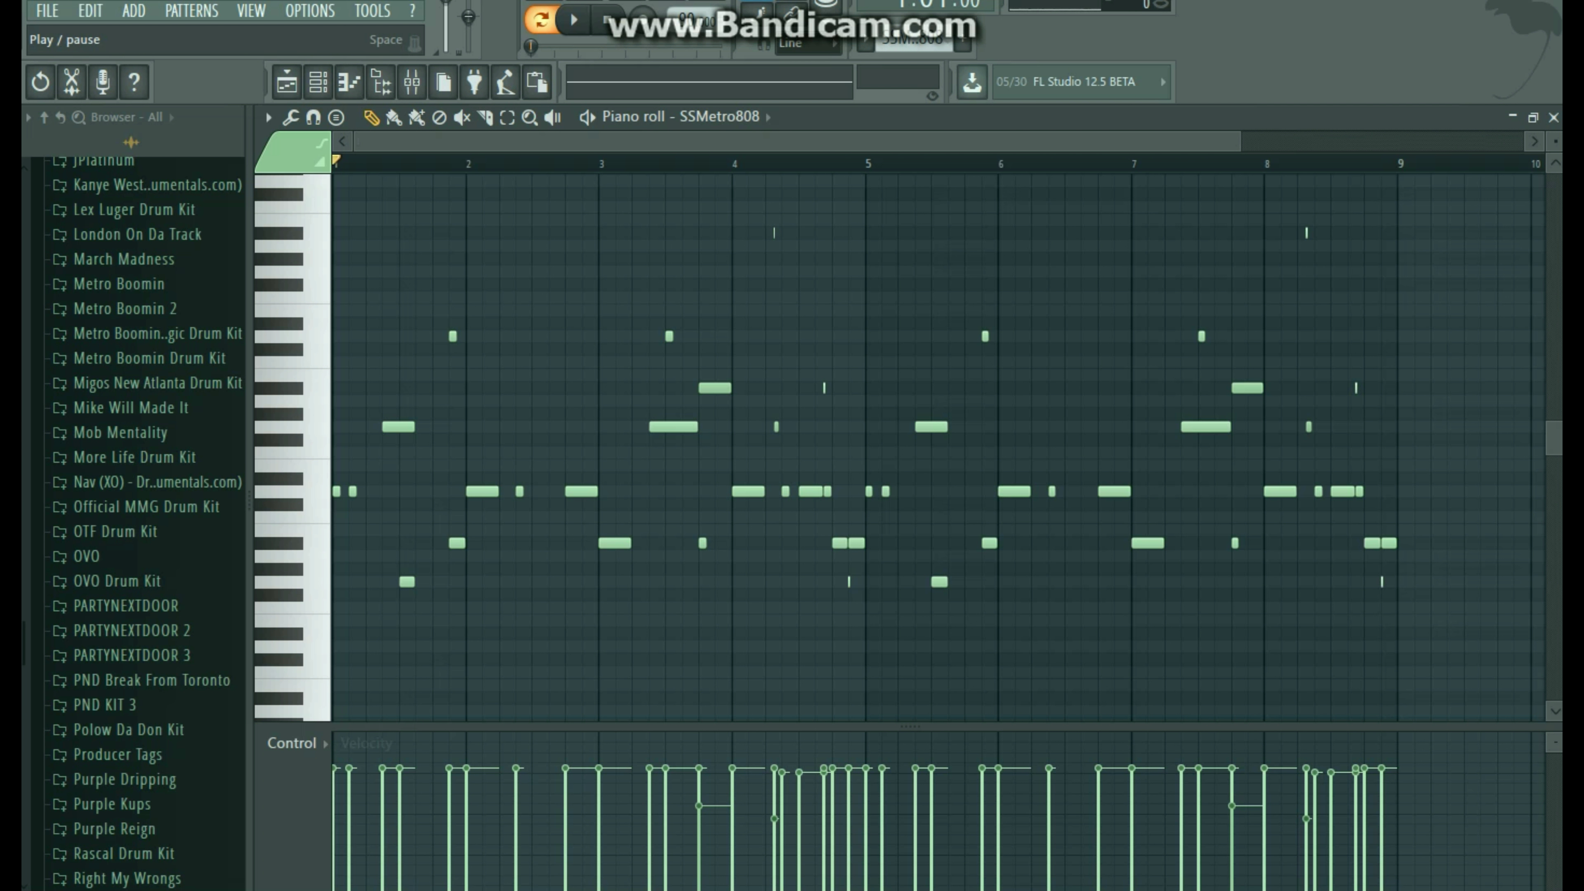
# Audition the SSMetro808 pattern from its piano roll and return to the playlist.
pyautogui.press('space')
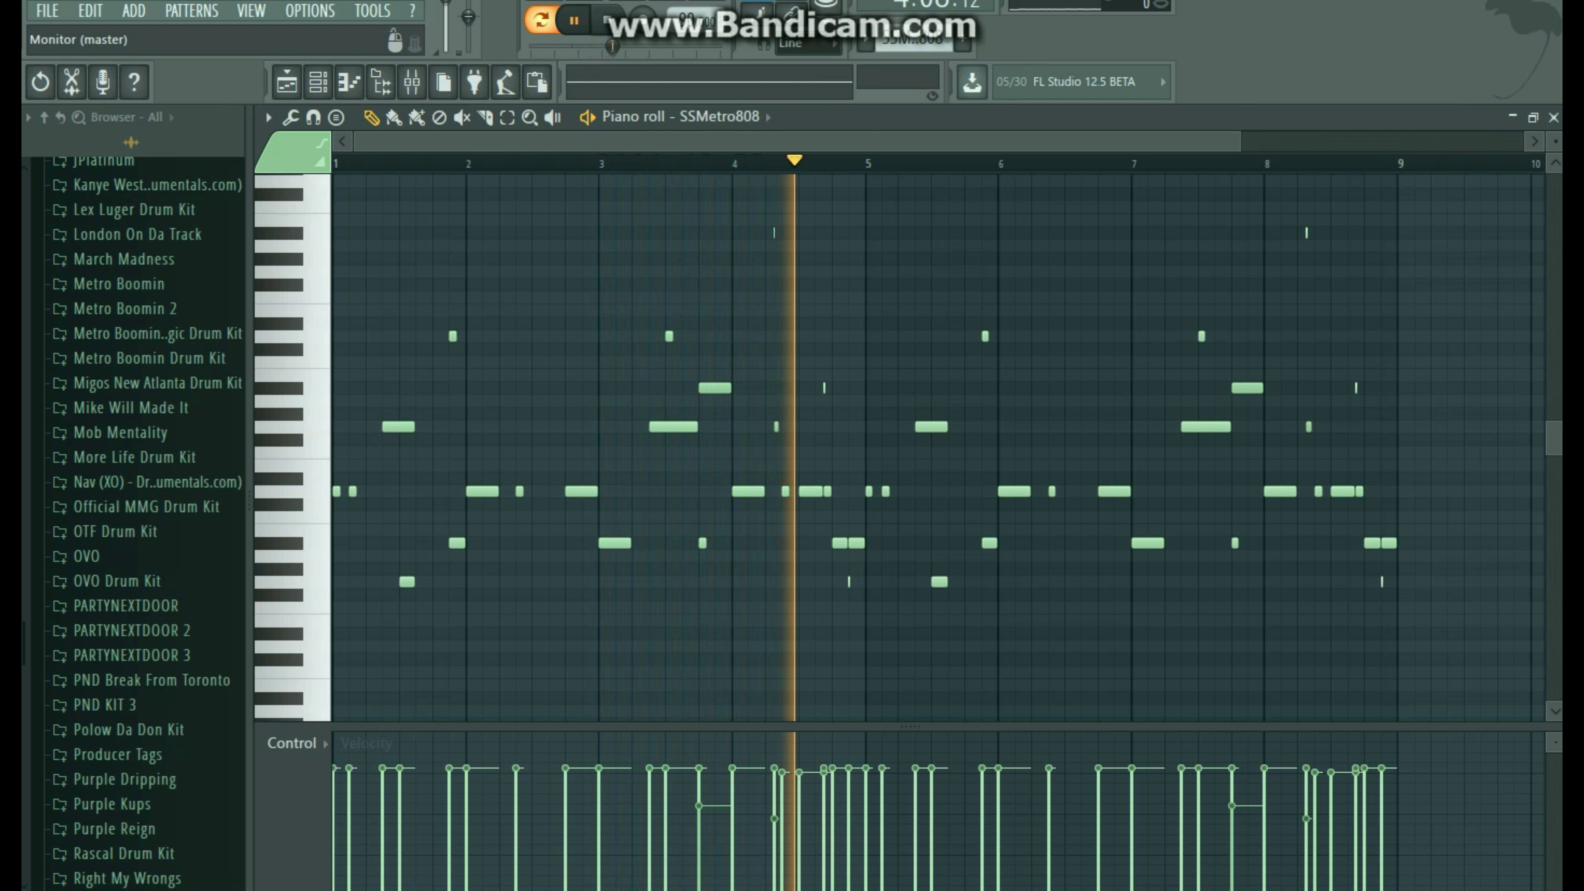
pyautogui.click(608, 20)
pyautogui.click(286, 83)
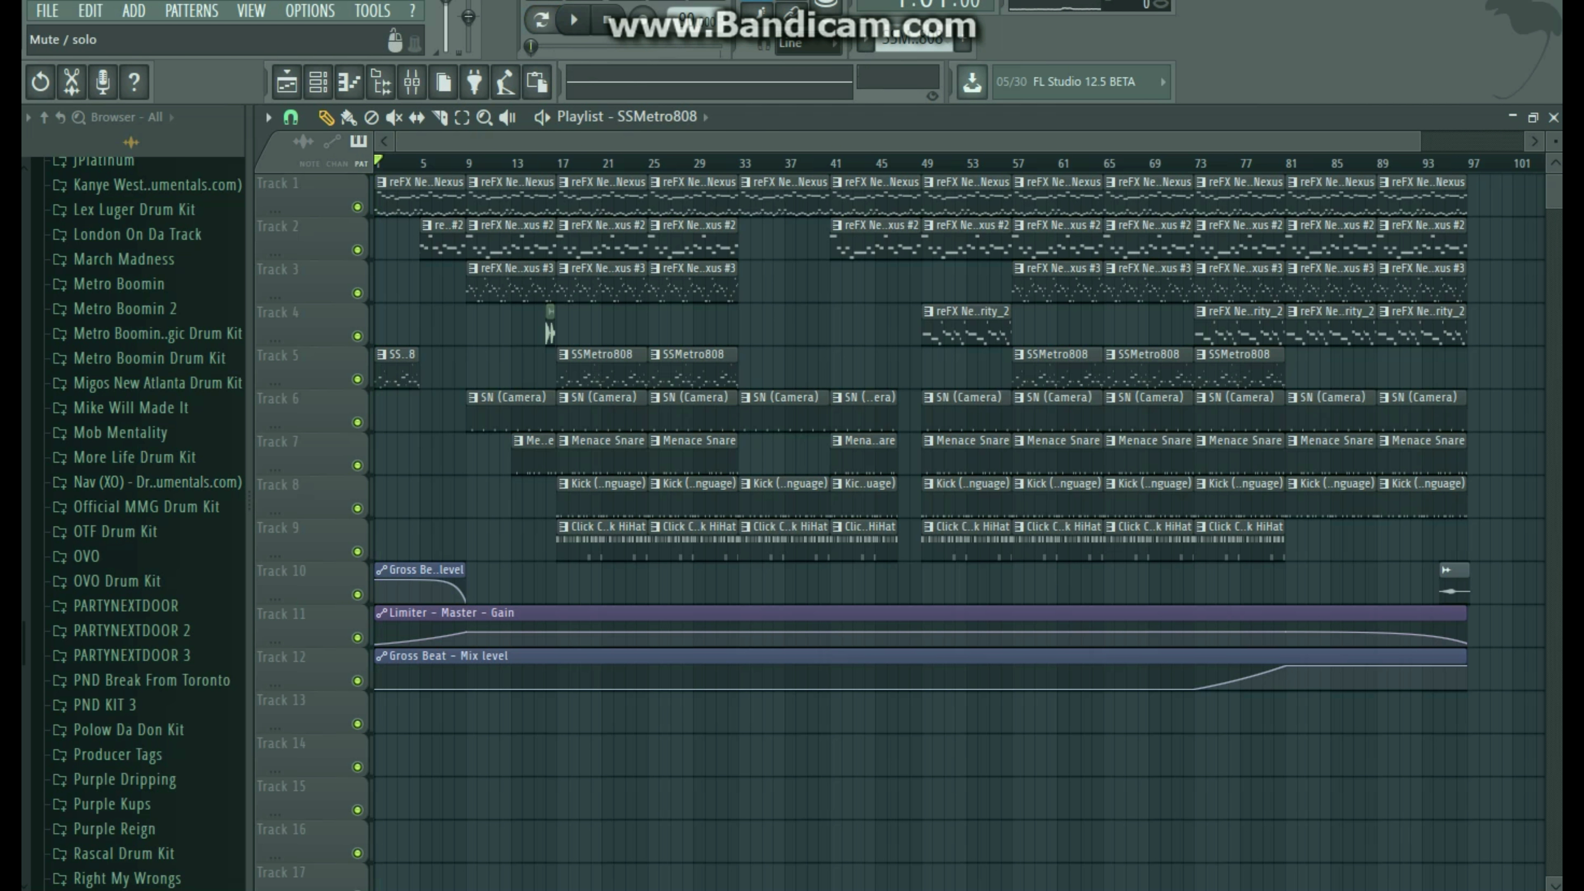
# Solo the SSMetro808 on Track 5 in the playlist and unmute the drum patterns on Tracks 6 to 9.
pyautogui.rightClick(357, 379)
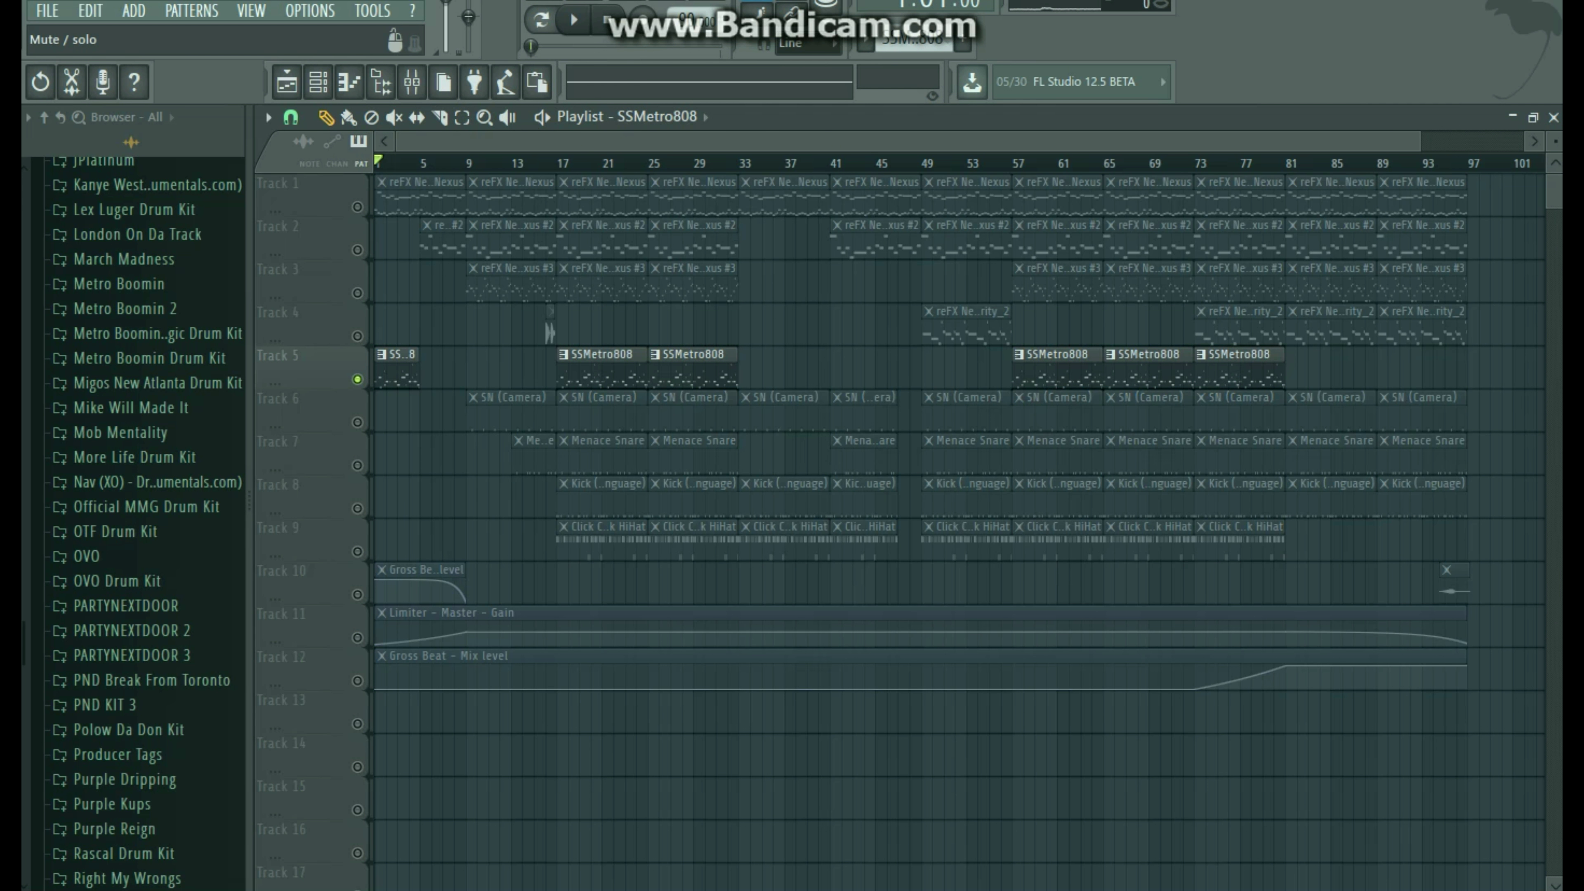
pyautogui.click(357, 422)
pyautogui.click(357, 465)
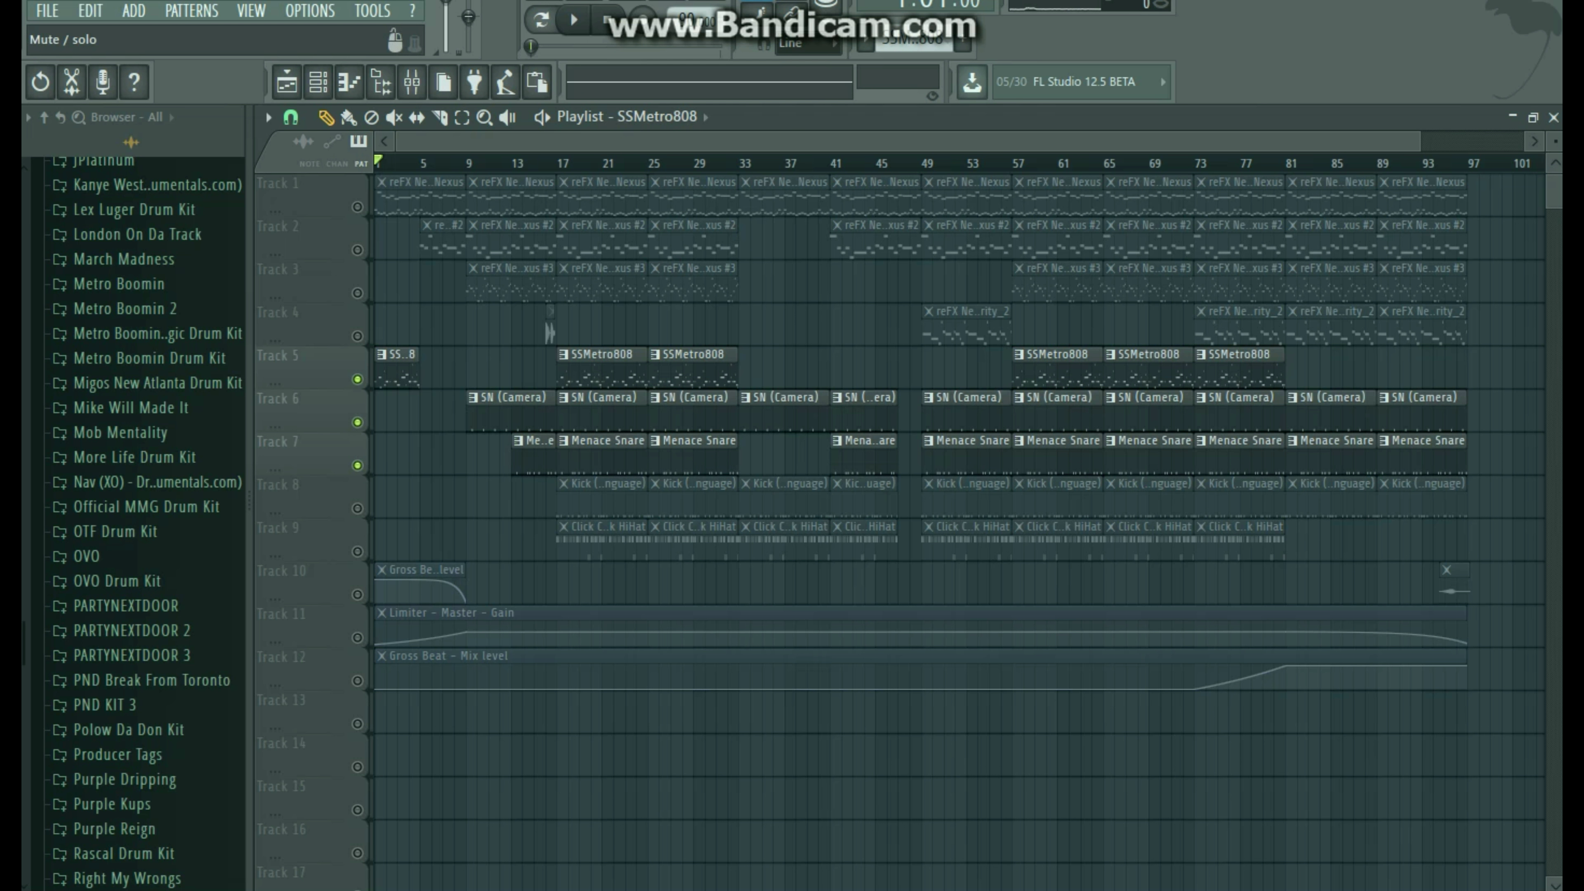
pyautogui.click(357, 508)
pyautogui.click(357, 552)
# Play the 808 and drum tracks together from bar 25, checking the mixer along the way.
pyautogui.click(648, 163)
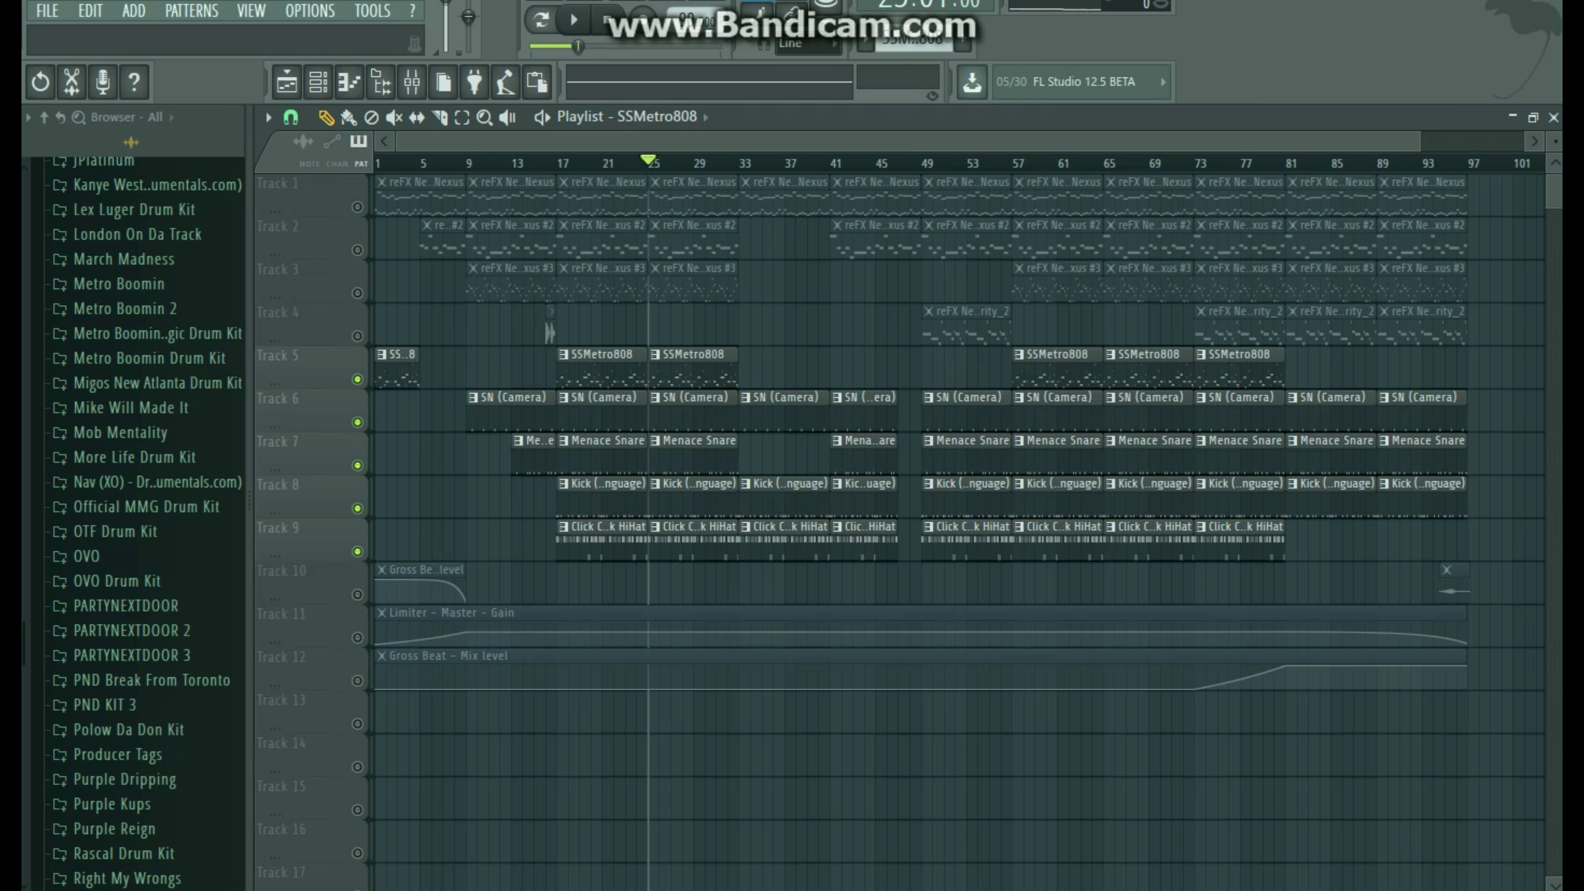
pyautogui.click(573, 19)
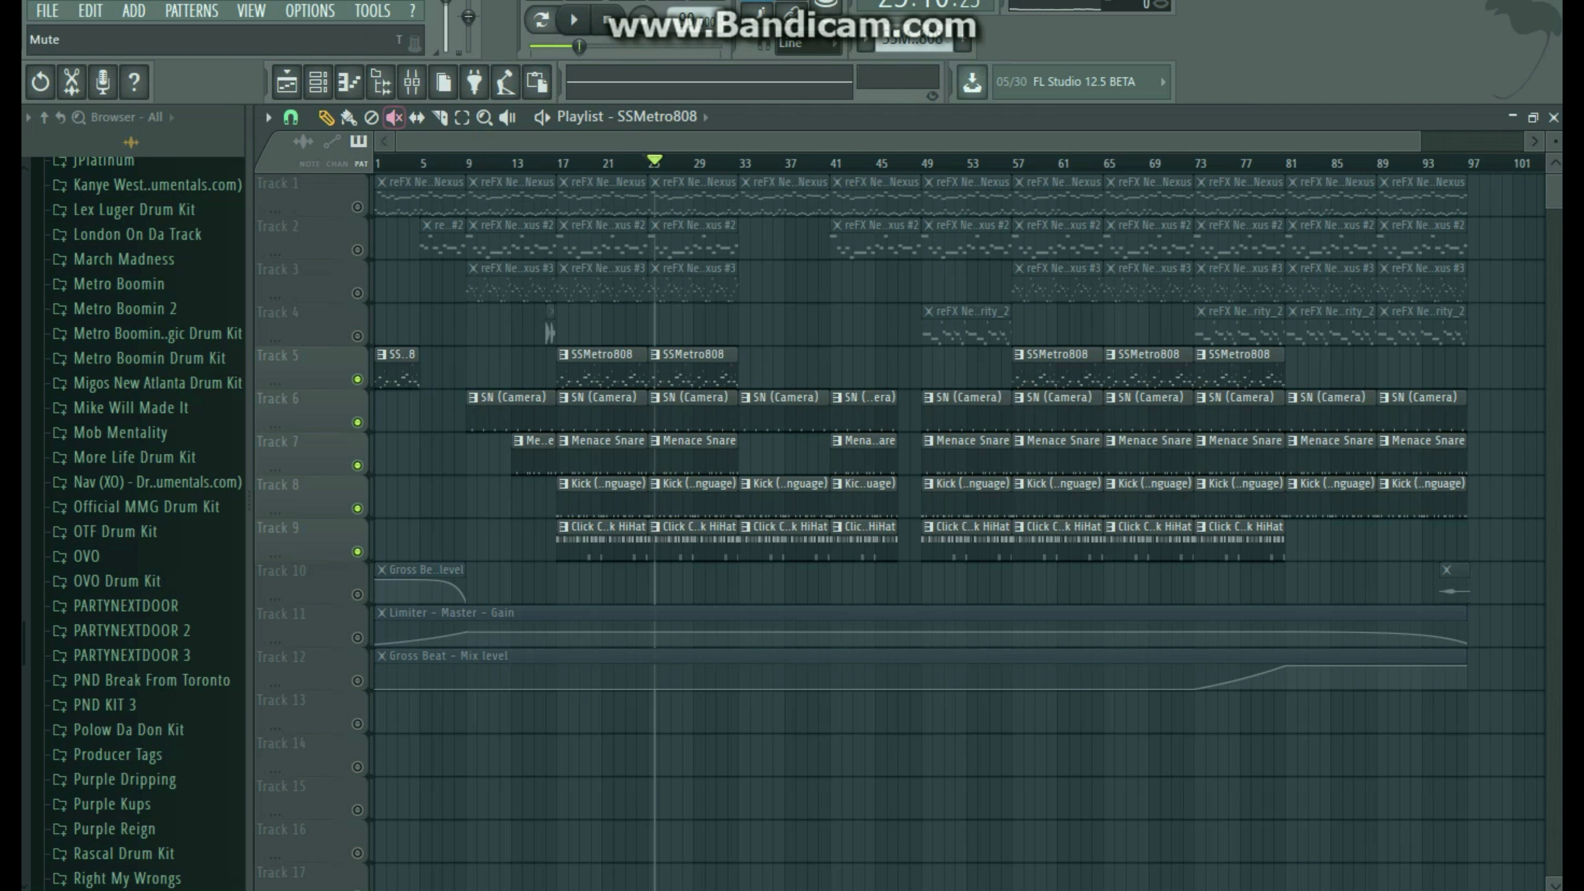
pyautogui.click(412, 81)
pyautogui.click(1554, 117)
pyautogui.click(573, 19)
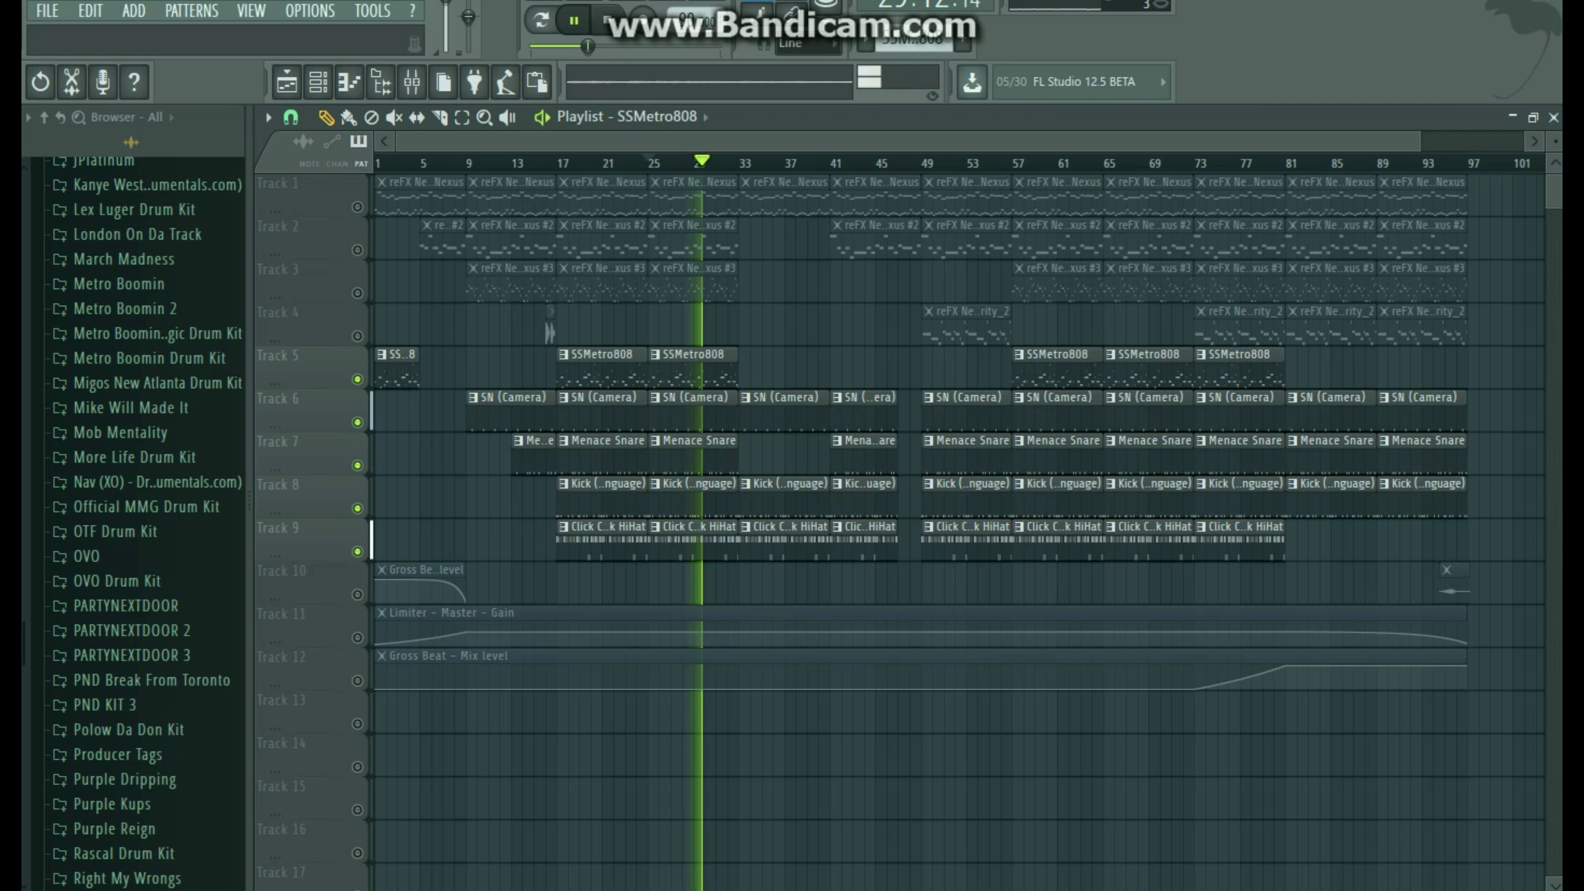
pyautogui.press('space')
# Unmute all playlist tracks and play the full arrangement with melodies and drums together.
pyautogui.rightClick(357, 380)
pyautogui.rightClick(358, 379)
pyautogui.press('space')
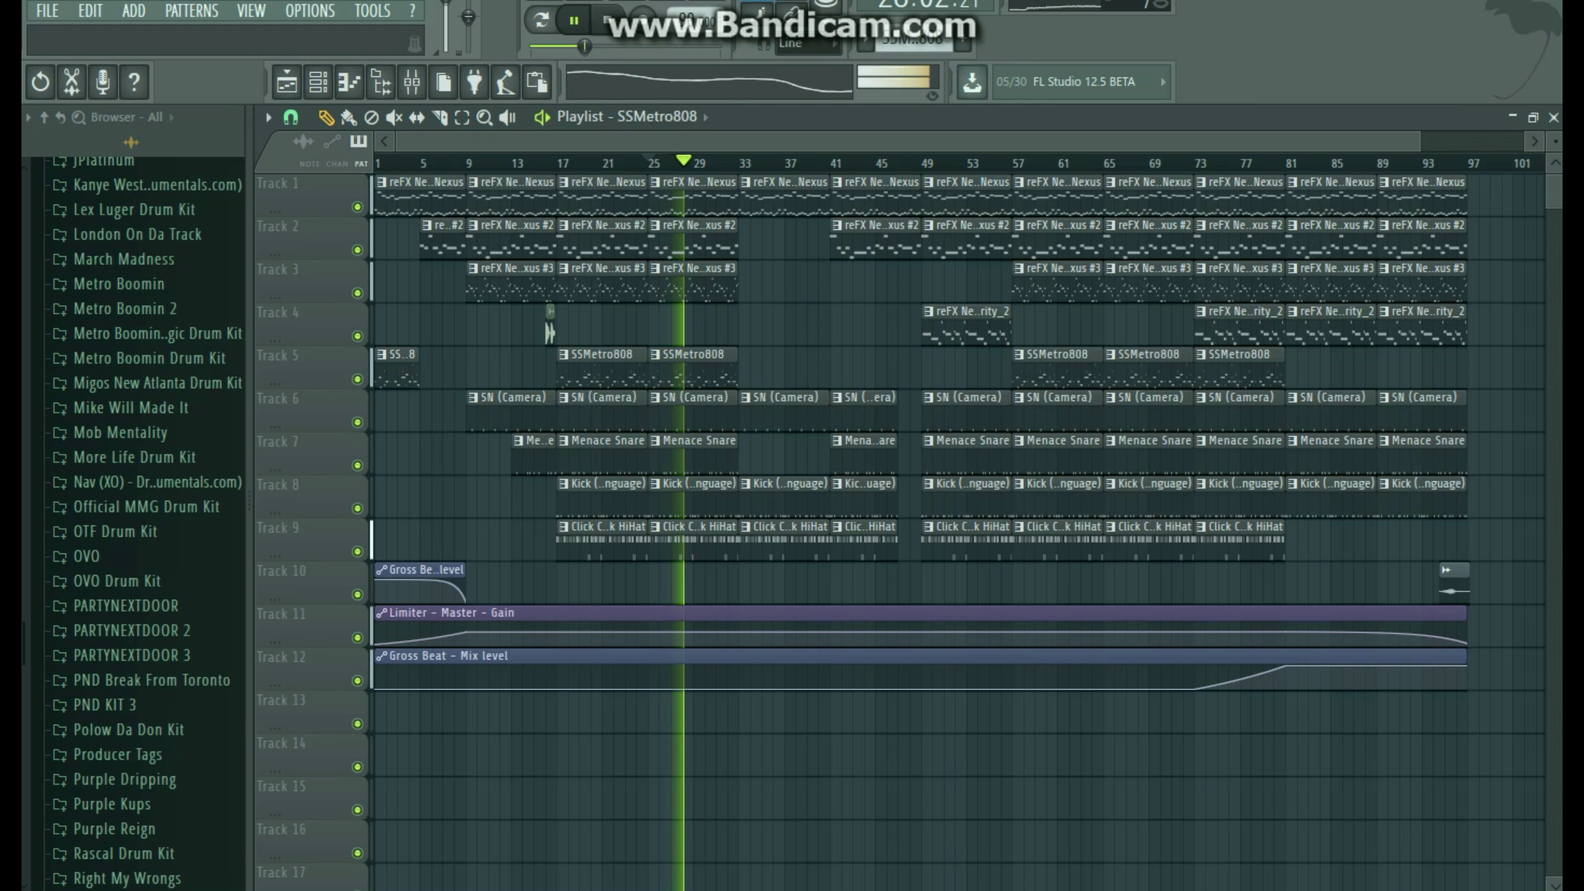
pyautogui.press('space')
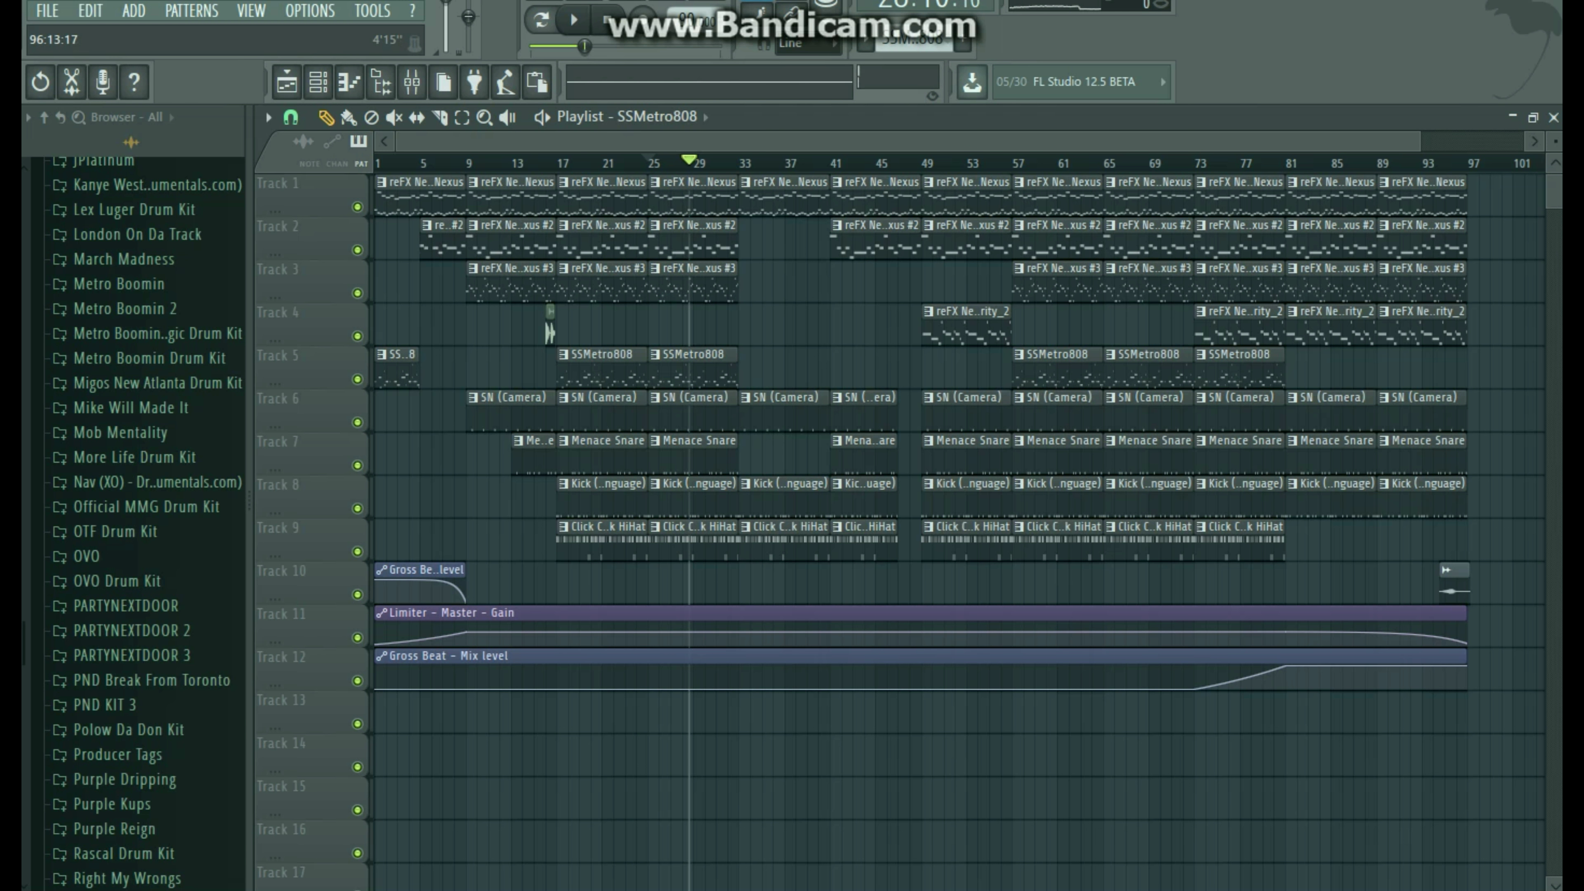
pyautogui.moveTo(1419, 141); pyautogui.dragTo(1369, 141)
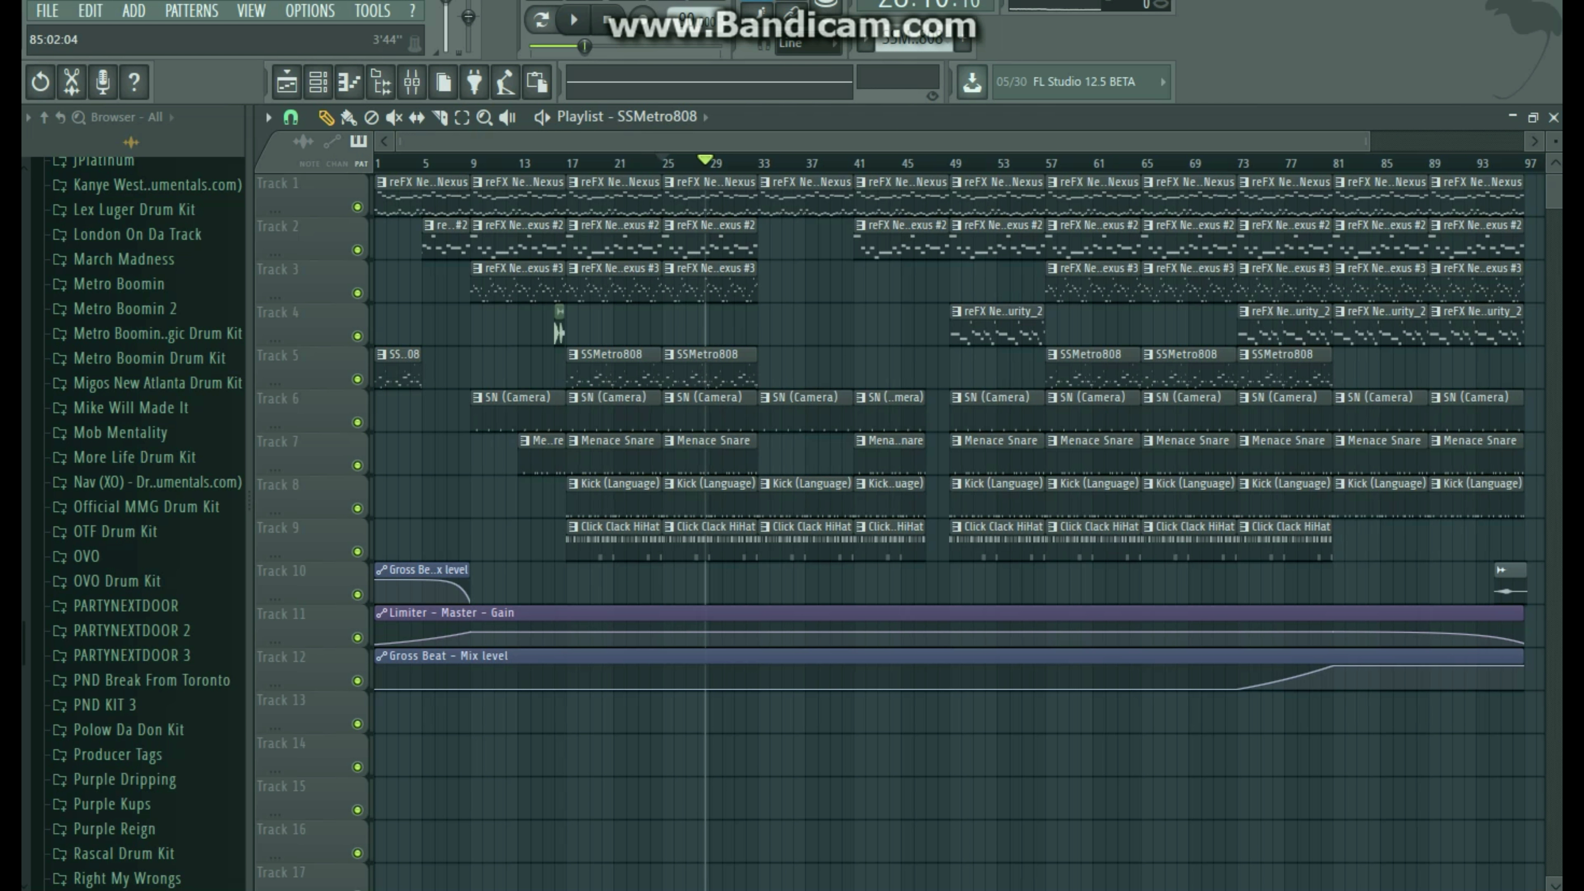